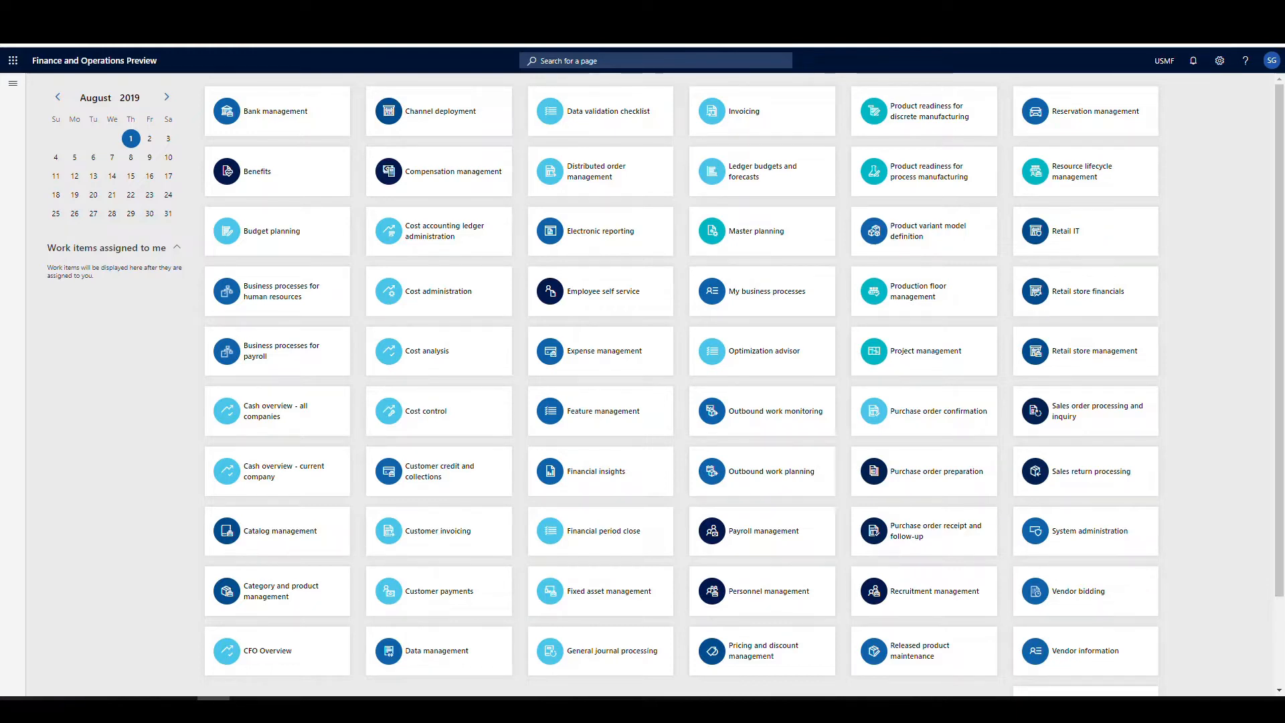
# Open the Warehouse management Locations list and filter the Location column for locations beginning with pack.
pyautogui.click(11, 83)
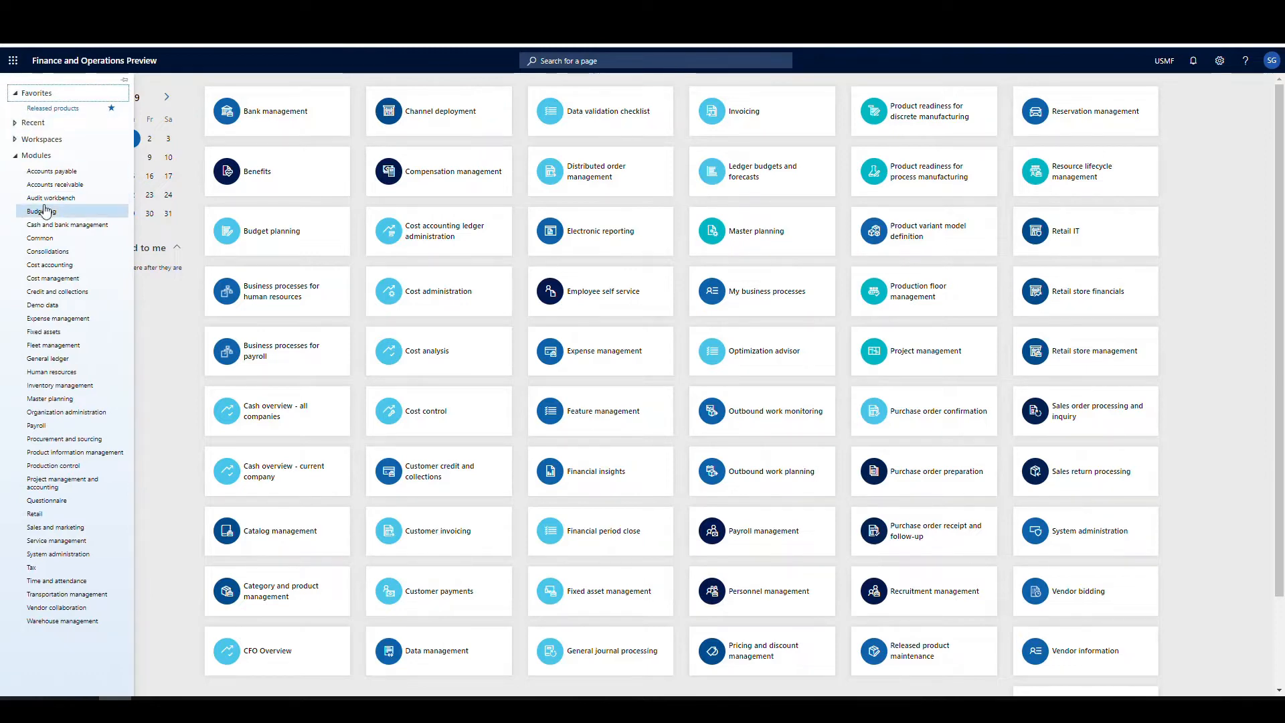
pyautogui.click(65, 622)
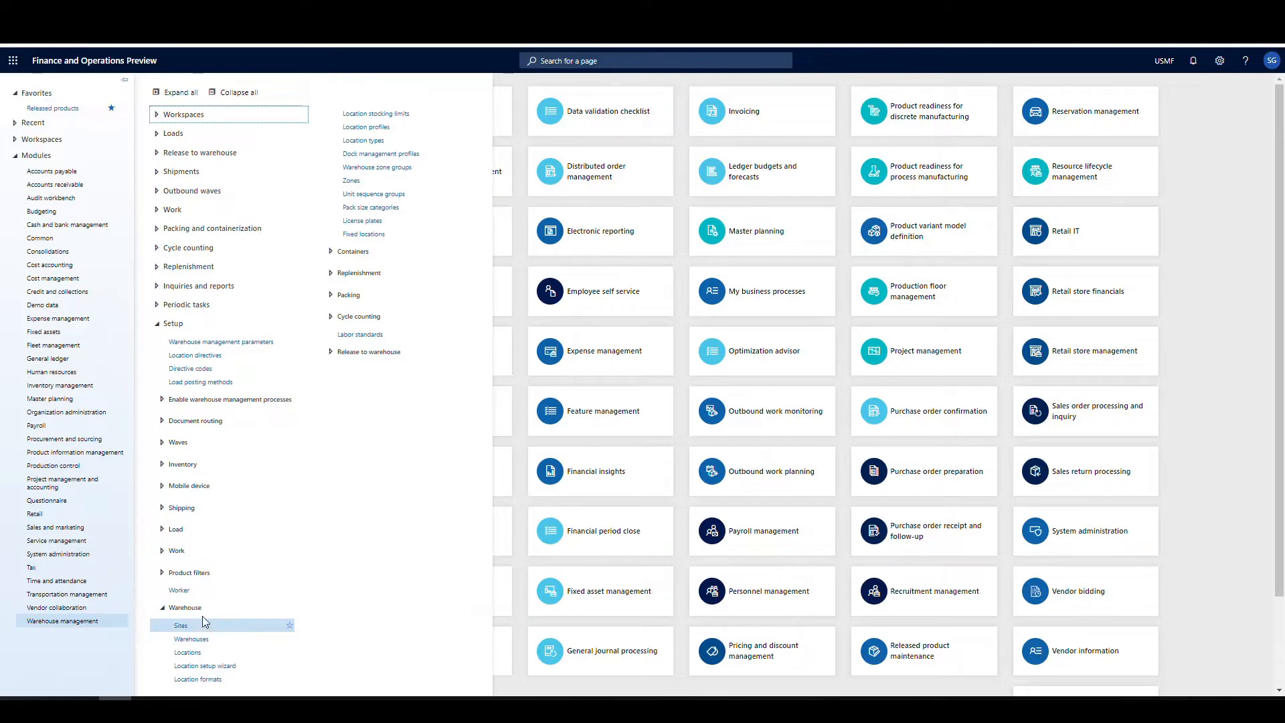
pyautogui.click(198, 653)
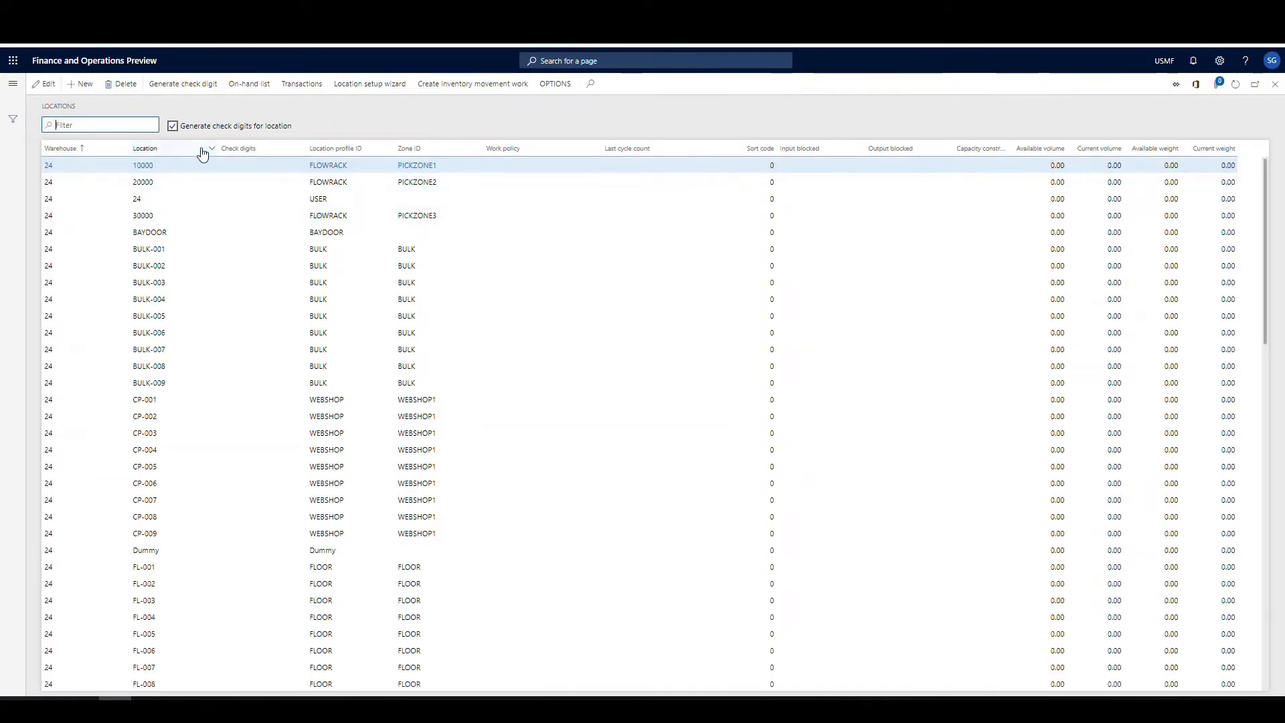
pyautogui.click(211, 149)
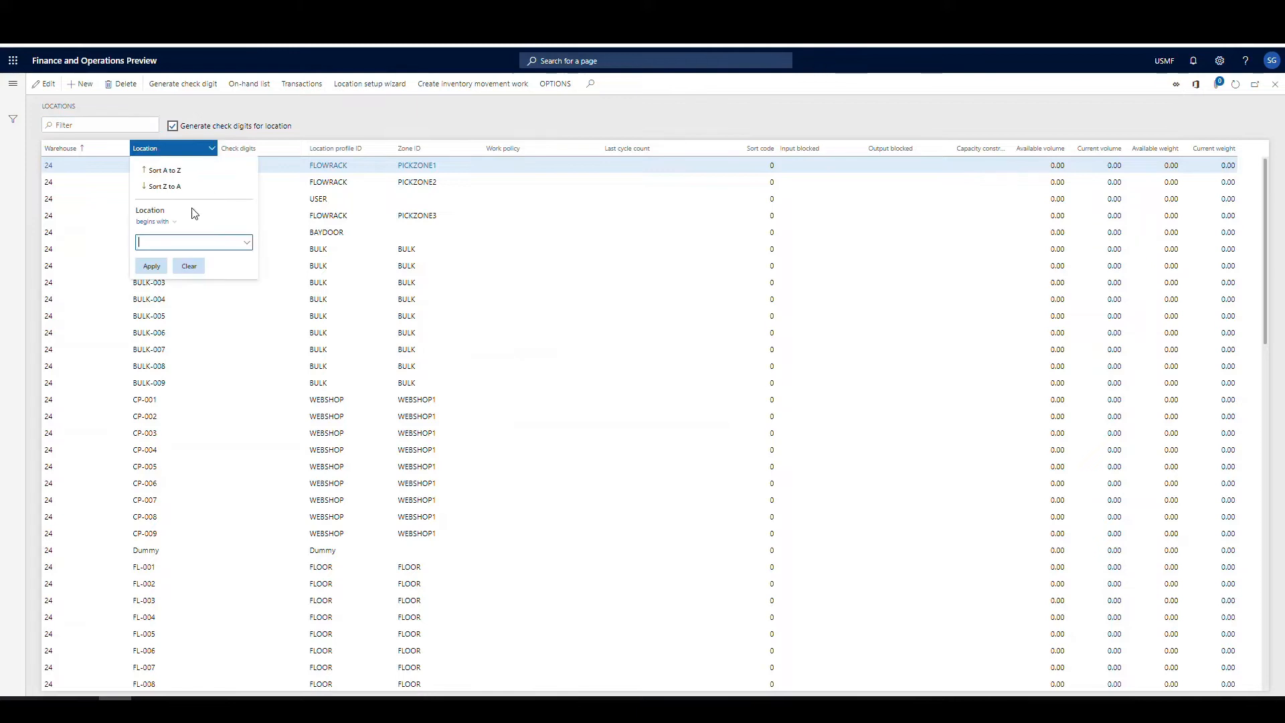
pyautogui.press('Return')
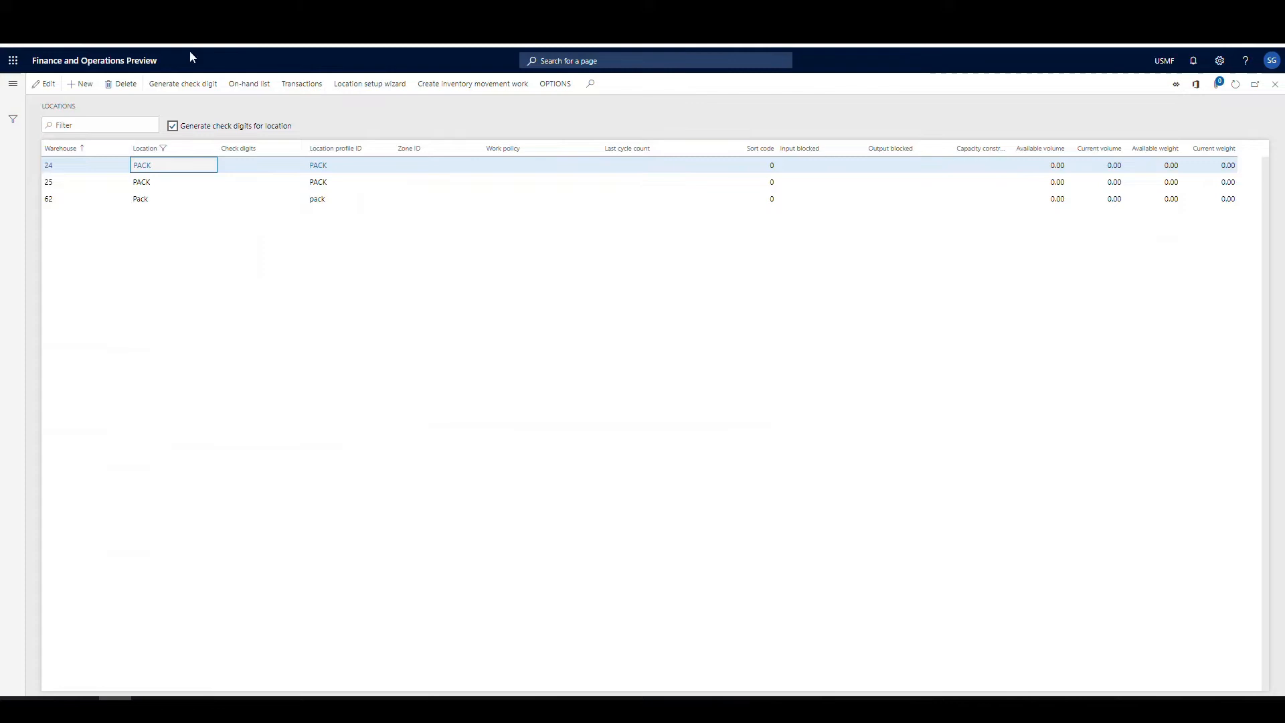
# Review the location profile of the Pack location in warehouse 62, including its location type, and close both the profile and the locations list.
pyautogui.click(108, 198)
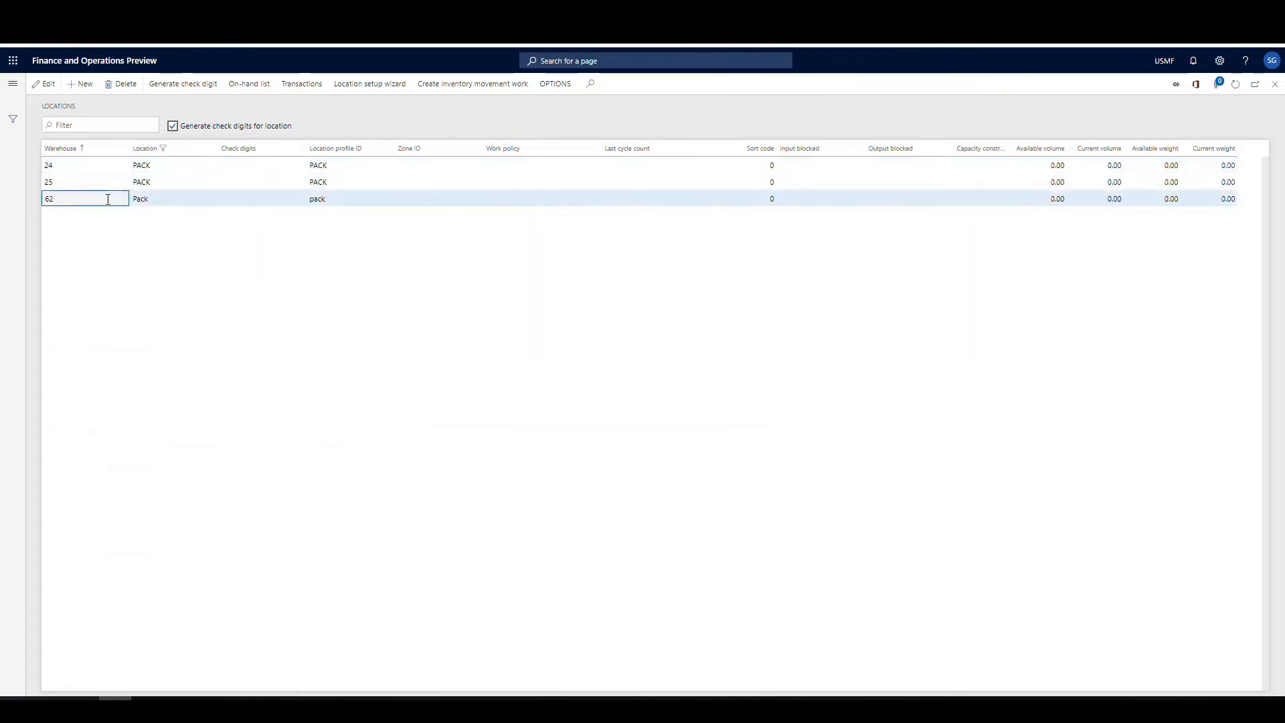
pyautogui.click(322, 202)
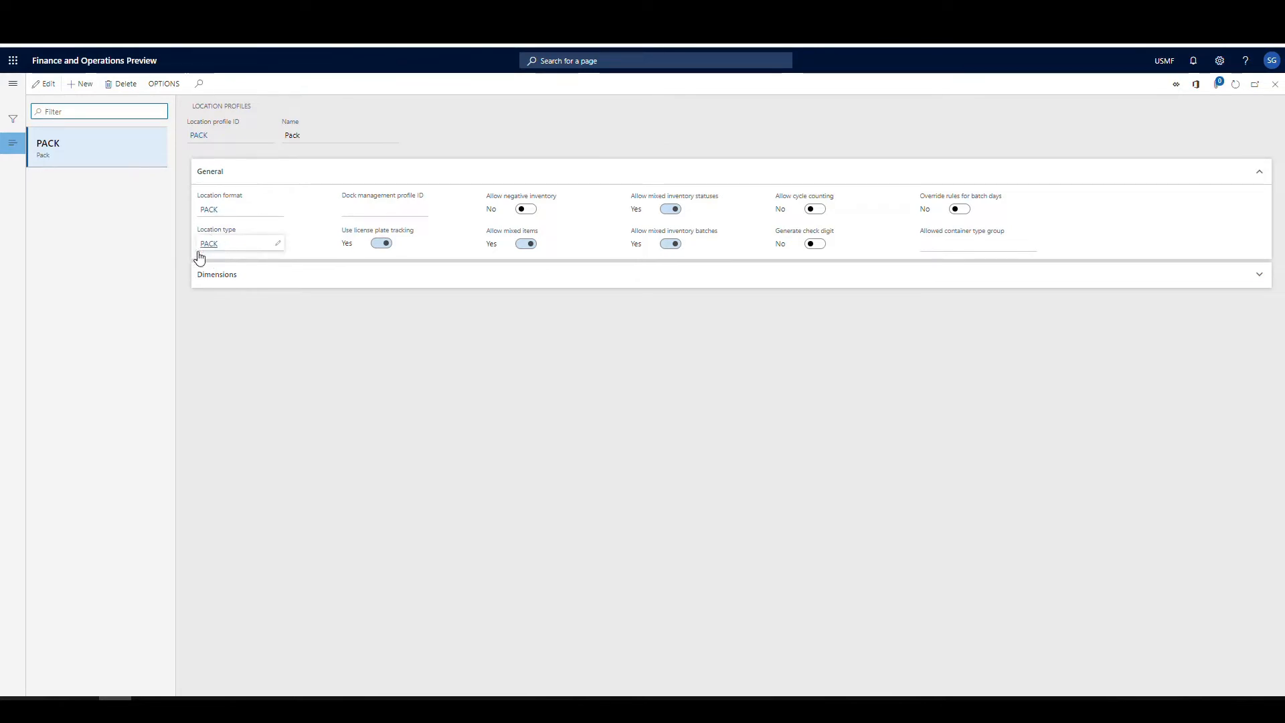
pyautogui.moveTo(213, 257)
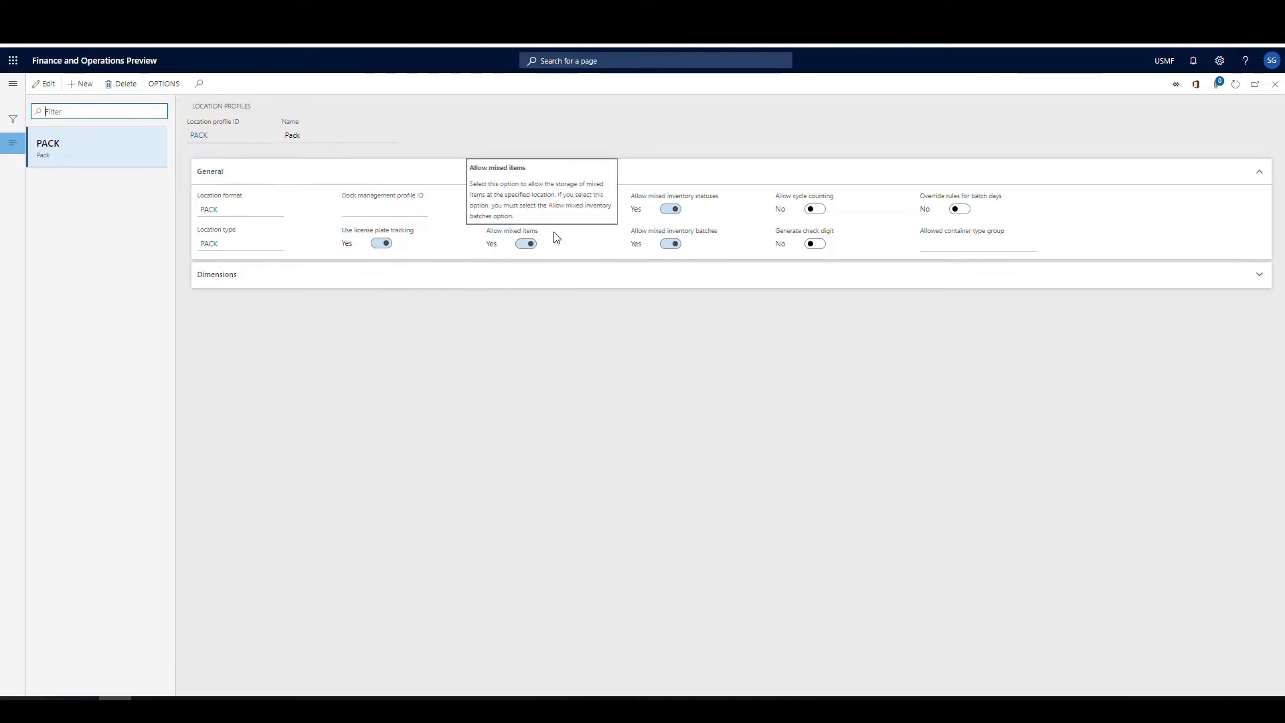
pyautogui.click(1276, 84)
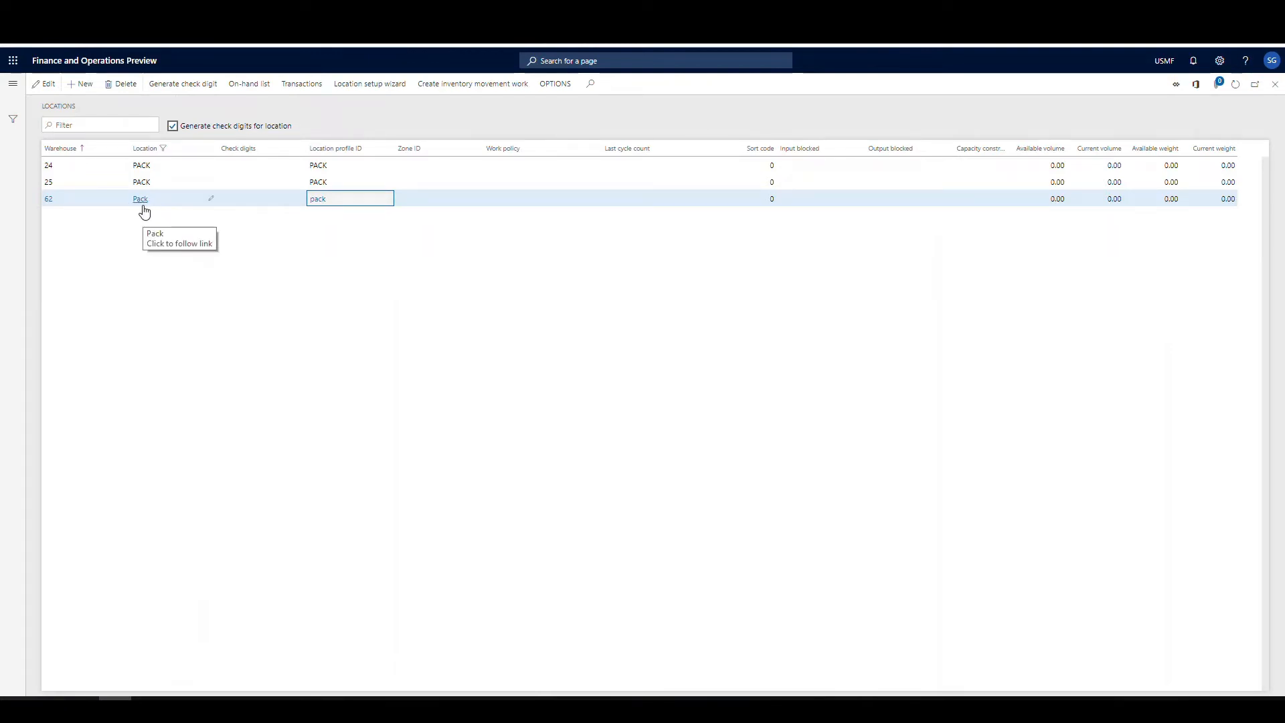
pyautogui.click(1277, 82)
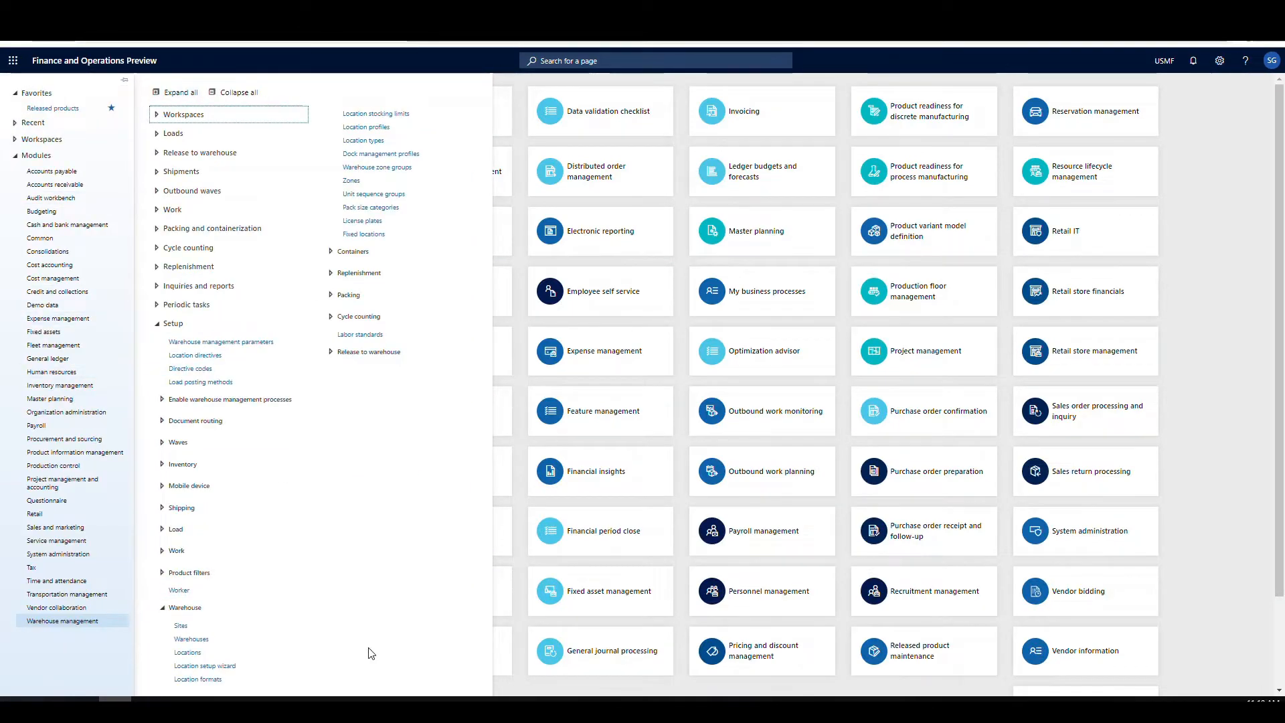
# Check the location types and the packing settings in the Warehouse management parameters.
pyautogui.click(234, 342)
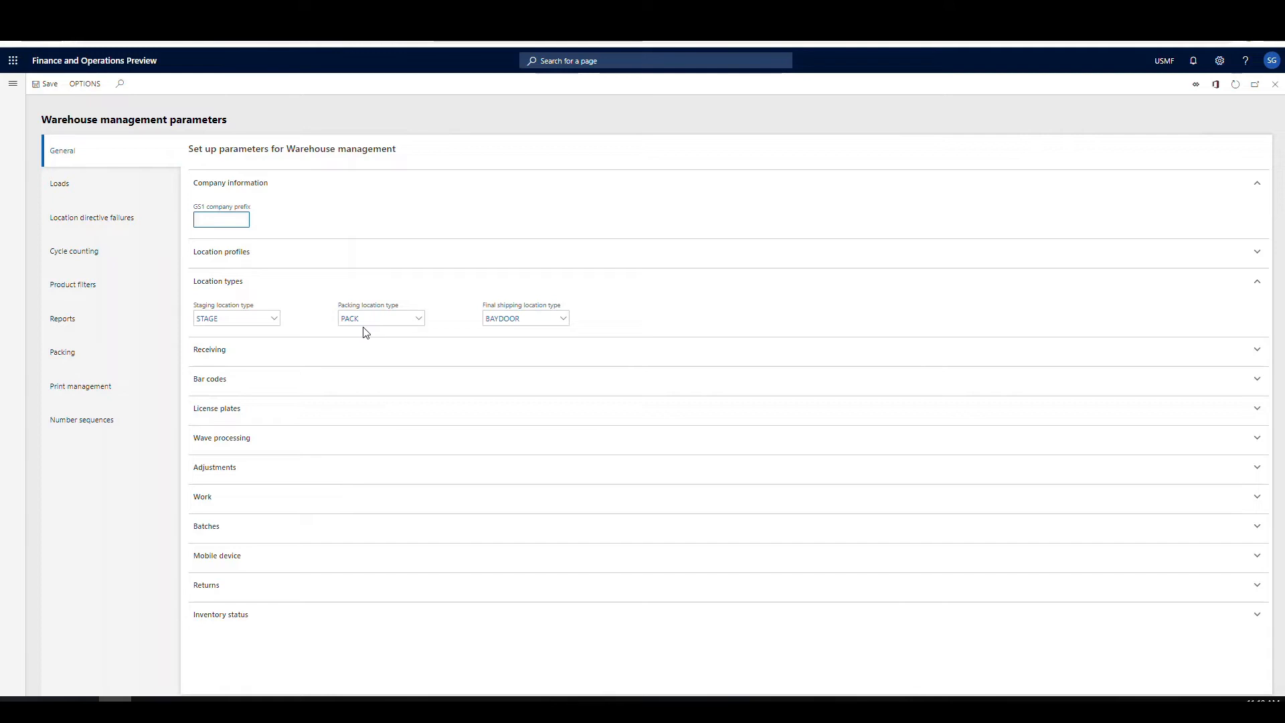
pyautogui.click(111, 359)
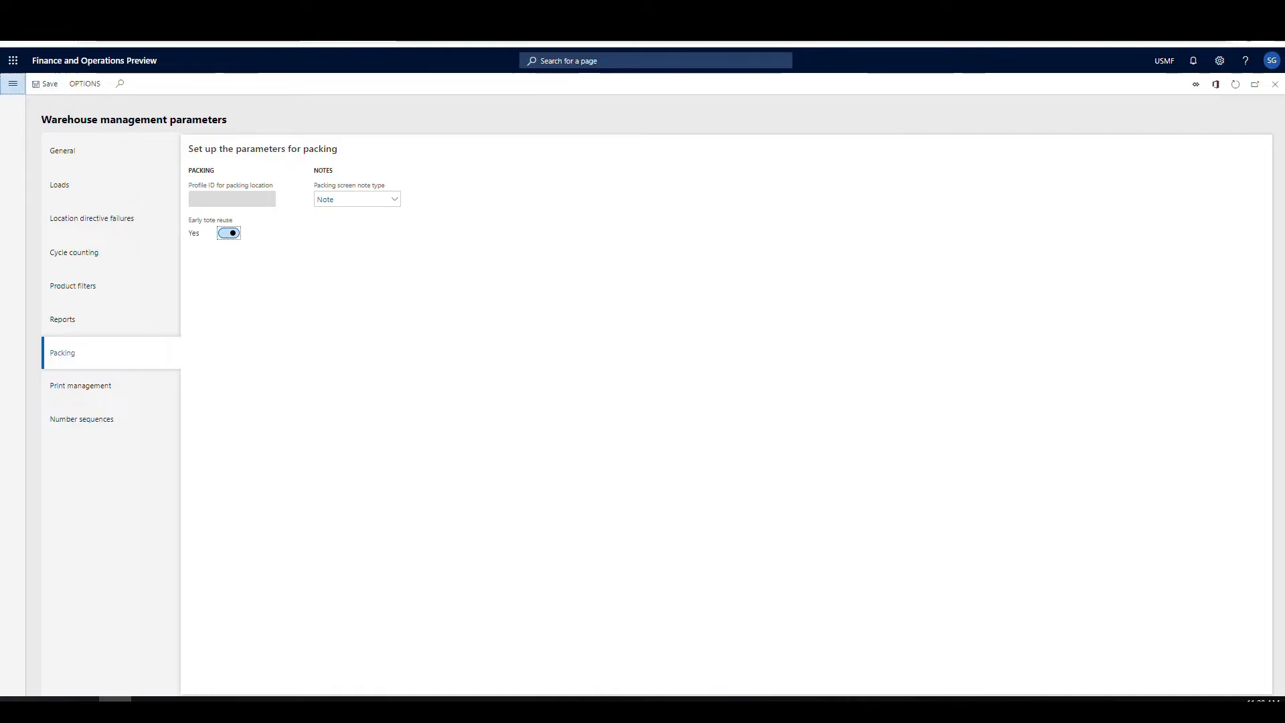
# Open the warehouse directive codes and select the Pack code for review.
pyautogui.click(13, 84)
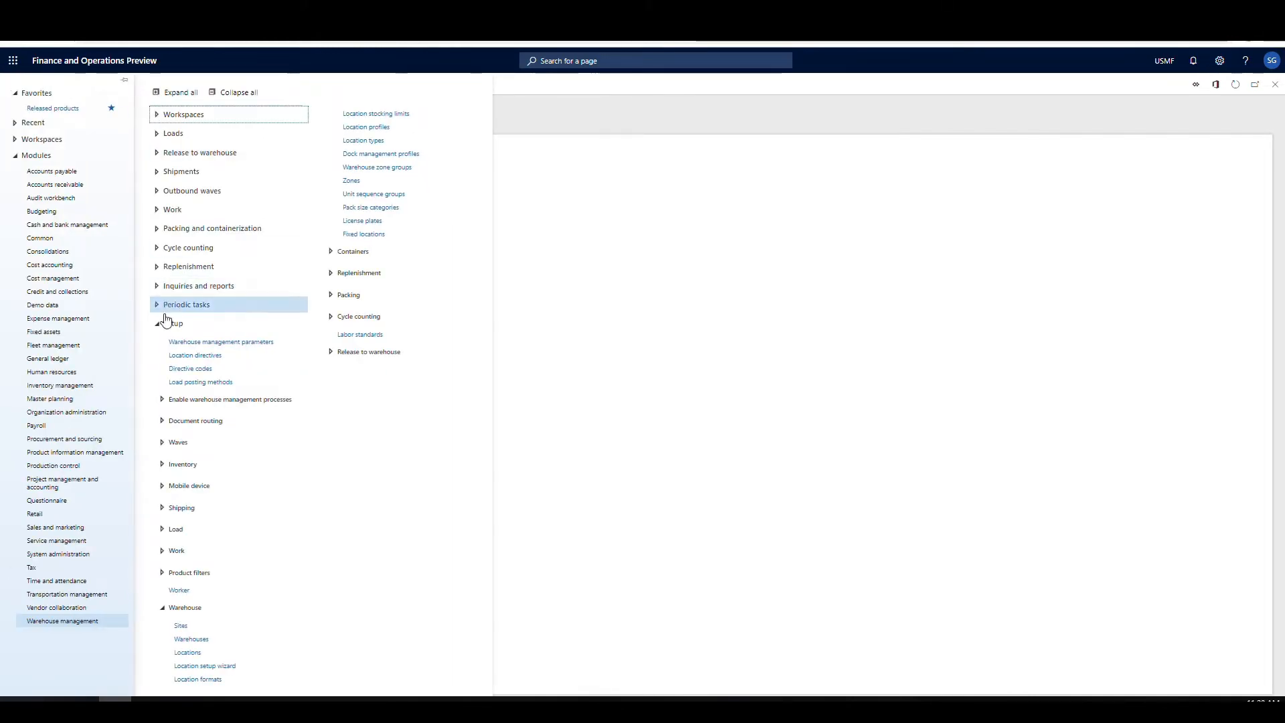
pyautogui.click(207, 370)
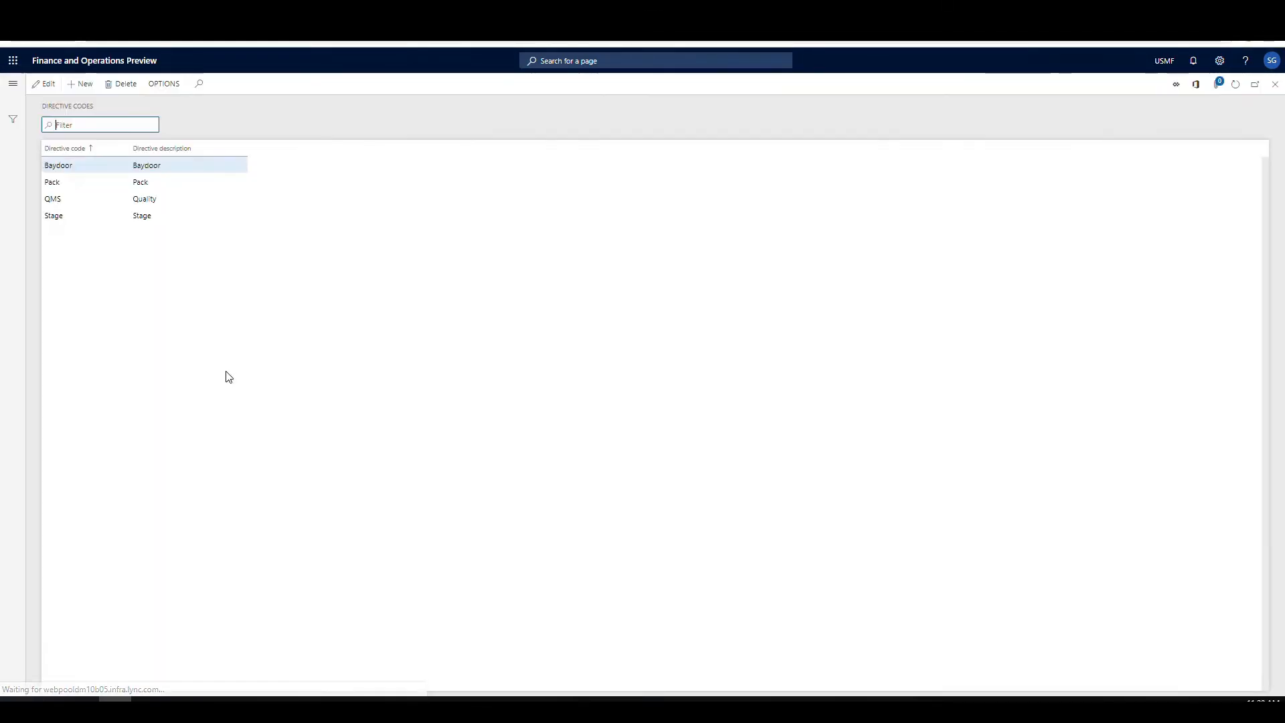
pyautogui.click(159, 186)
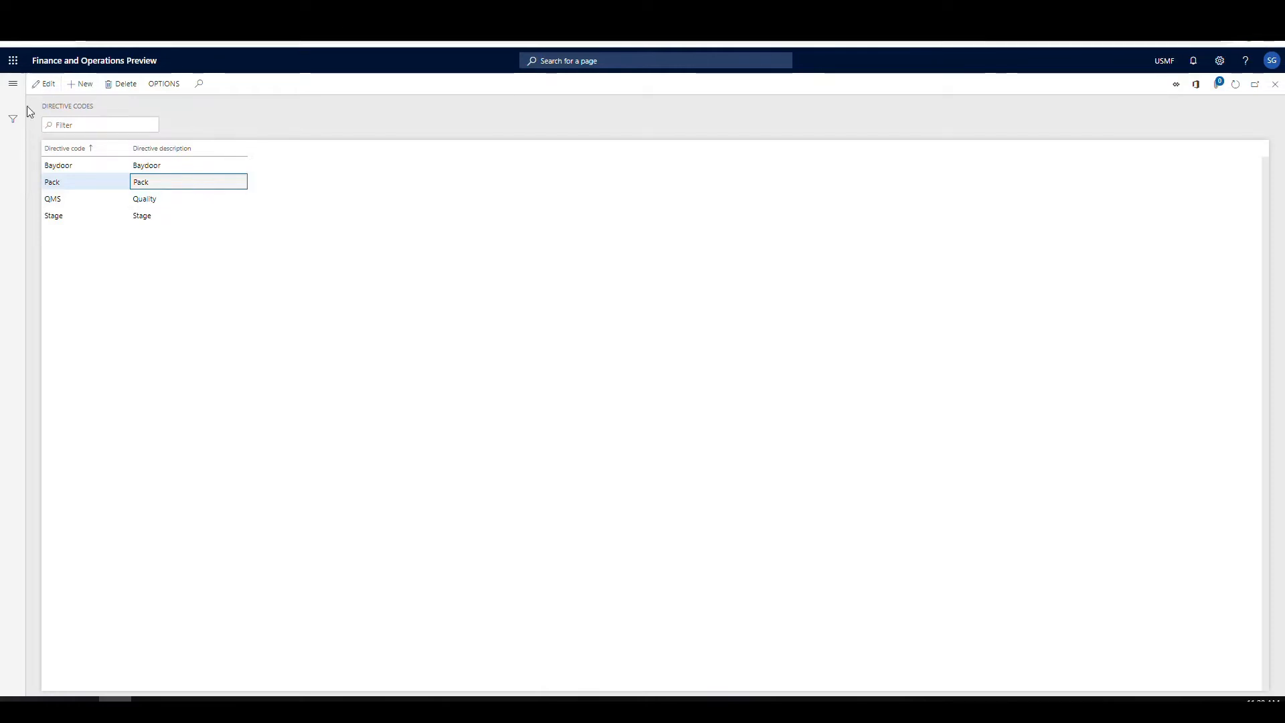
# Open the location directives for sales orders and examine the 62 Pick directive.
pyautogui.click(13, 84)
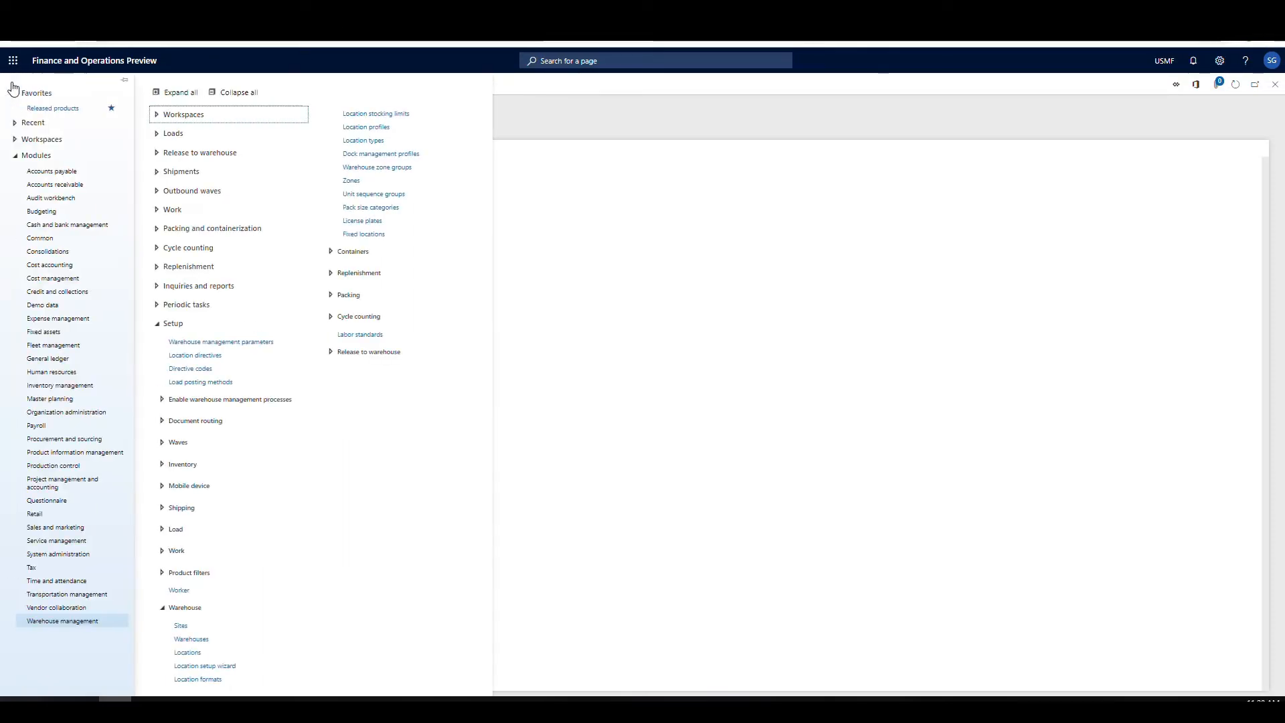
pyautogui.click(210, 356)
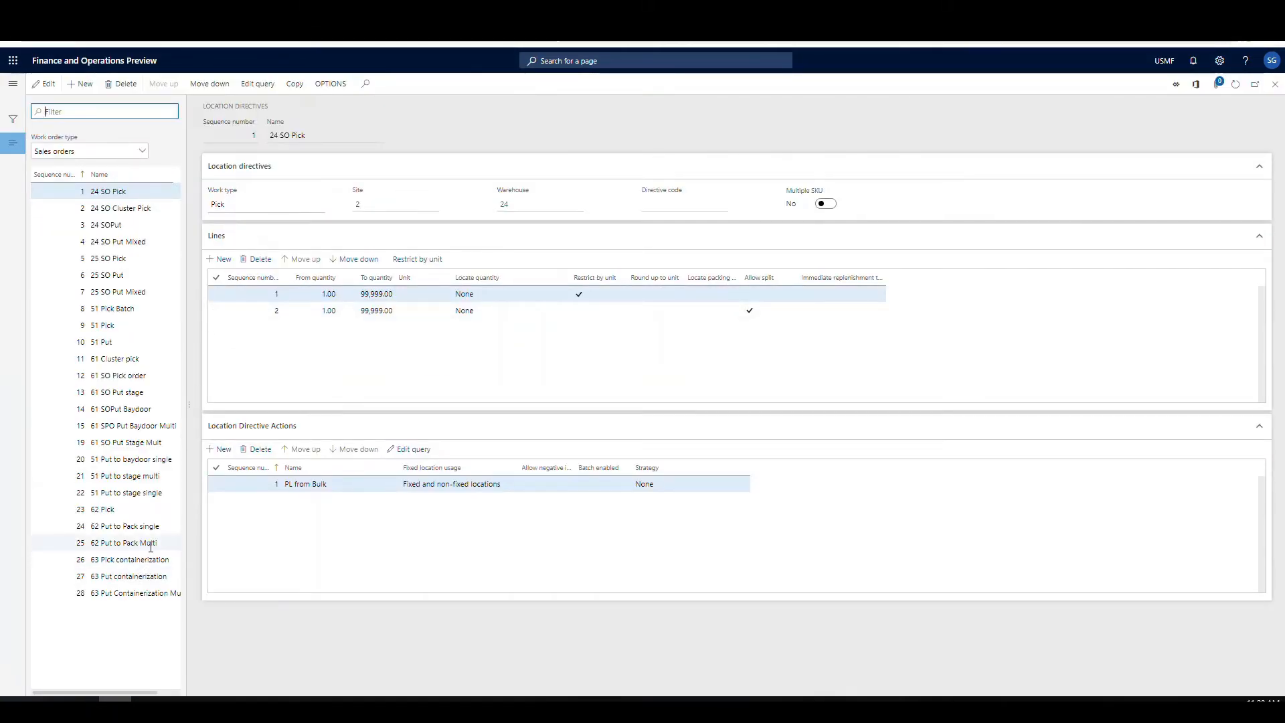
pyautogui.click(168, 526)
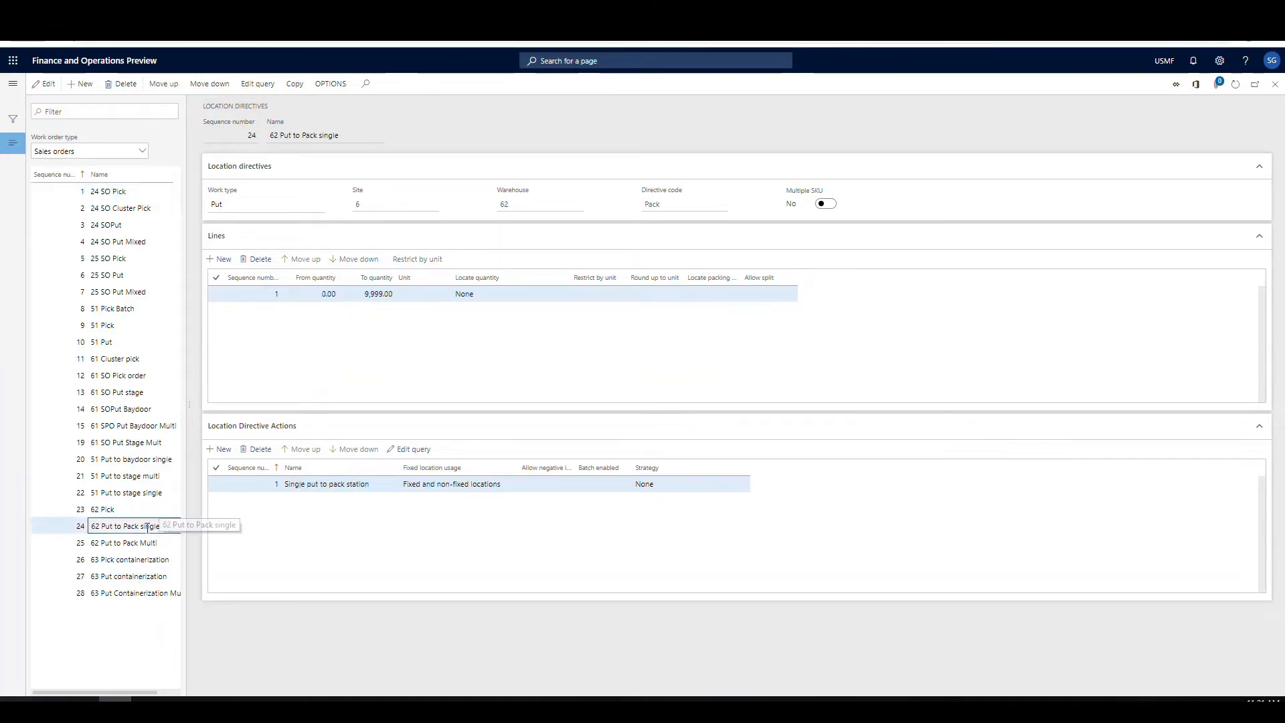
pyautogui.click(107, 510)
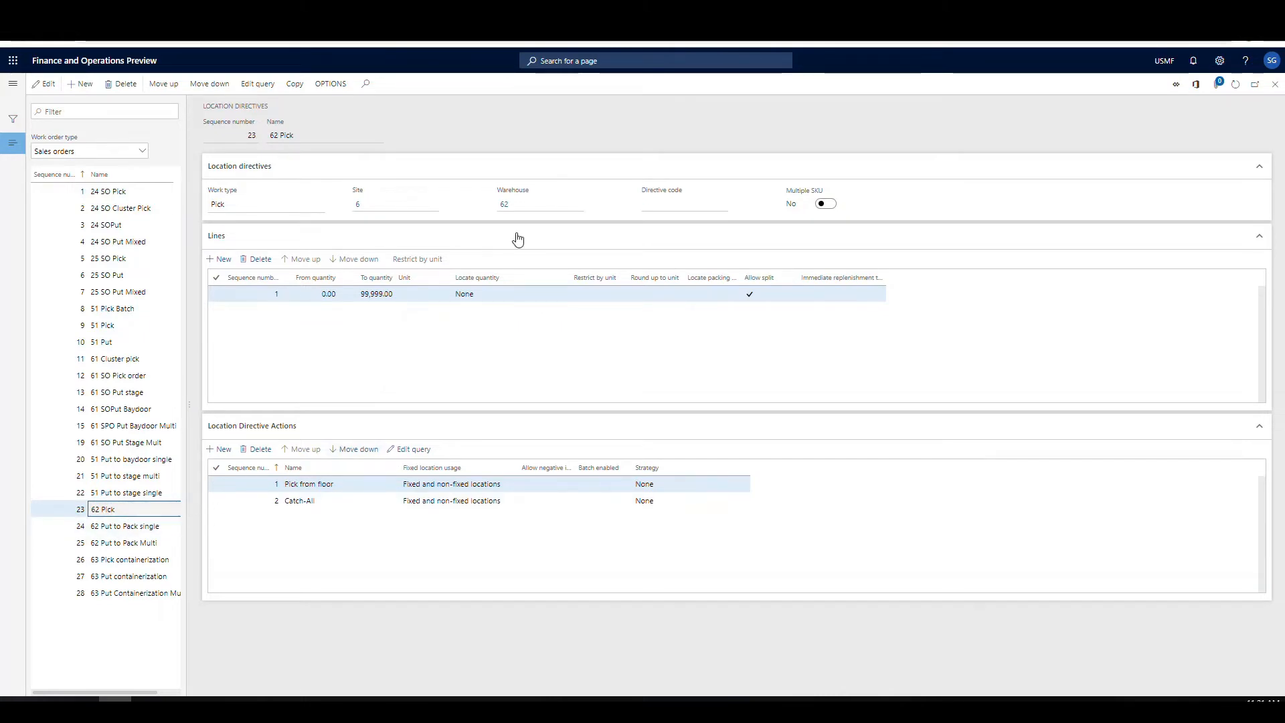
# Review the action query of the 62 Put to Pack single directive and the Multiple SKU setting of 62 Put to Pack Multi.
pyautogui.click(150, 526)
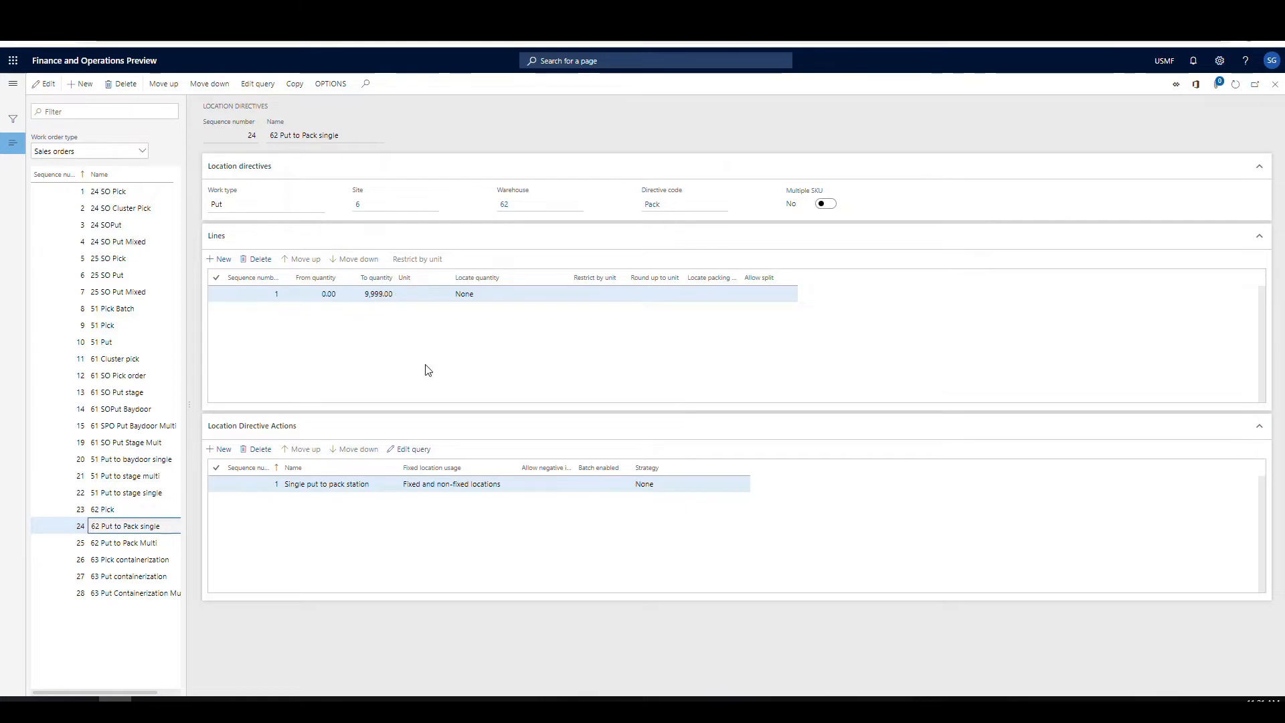
pyautogui.click(295, 483)
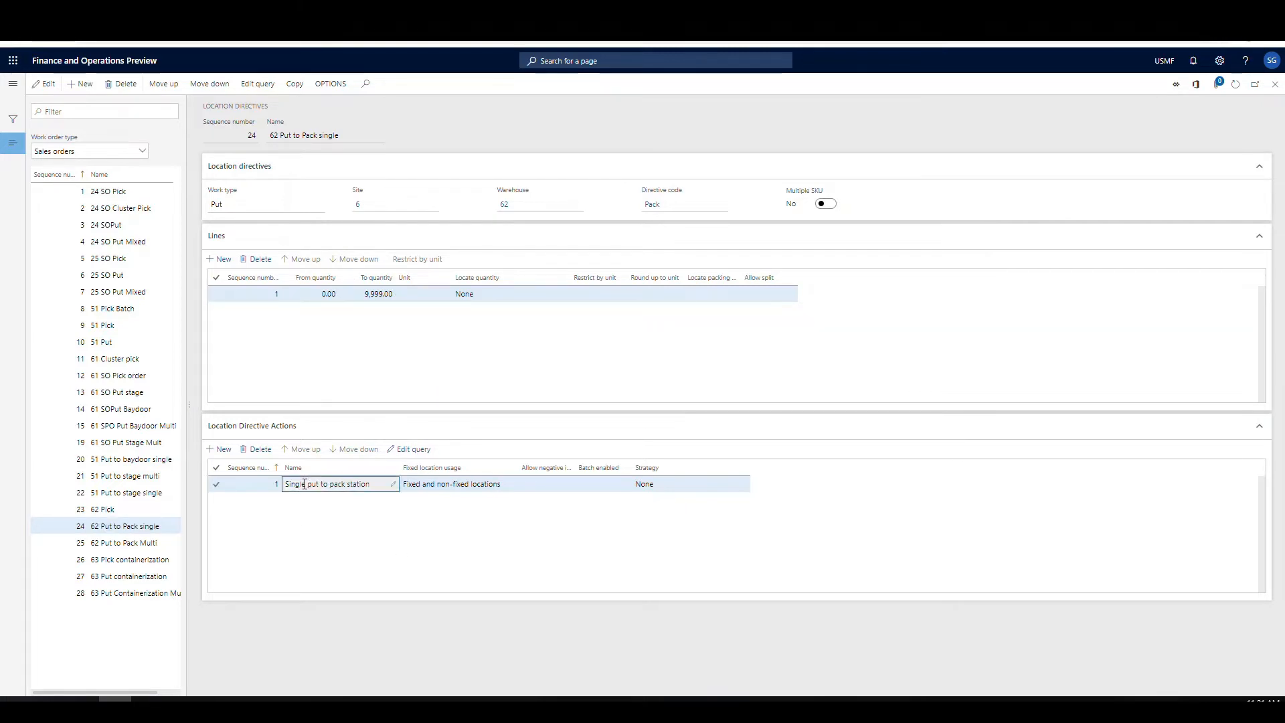
pyautogui.click(410, 450)
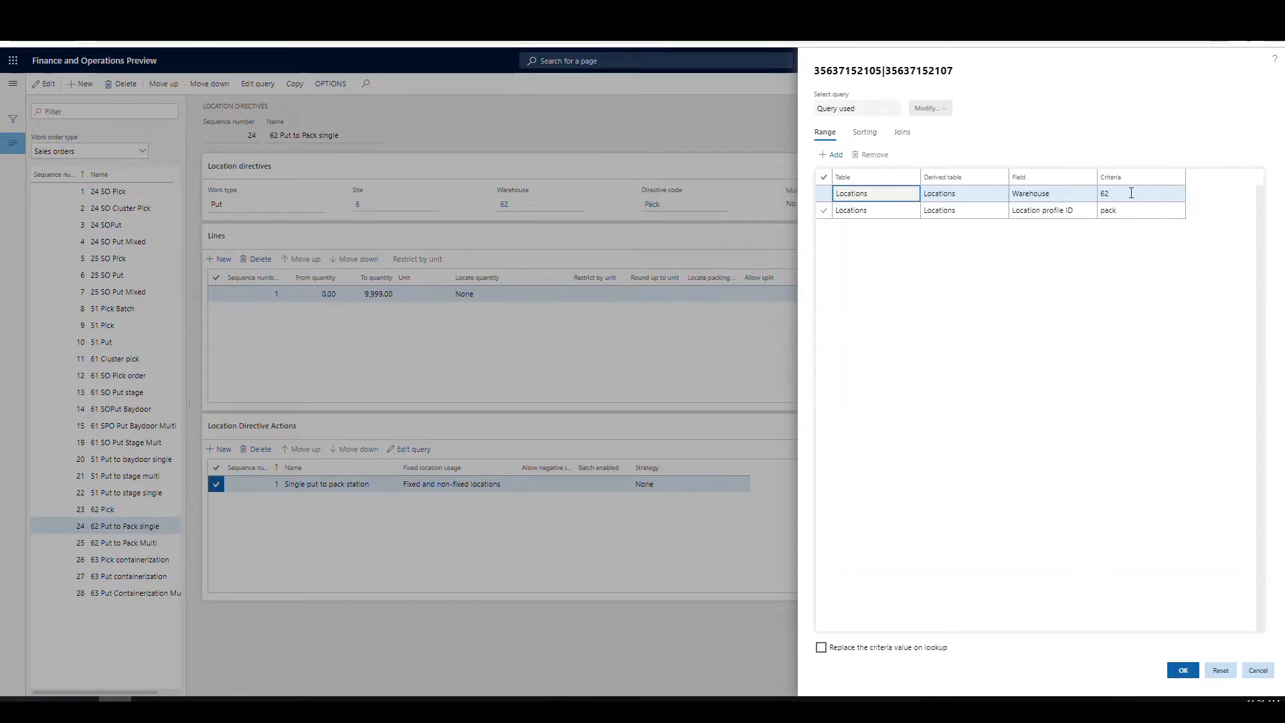
pyautogui.click(1259, 670)
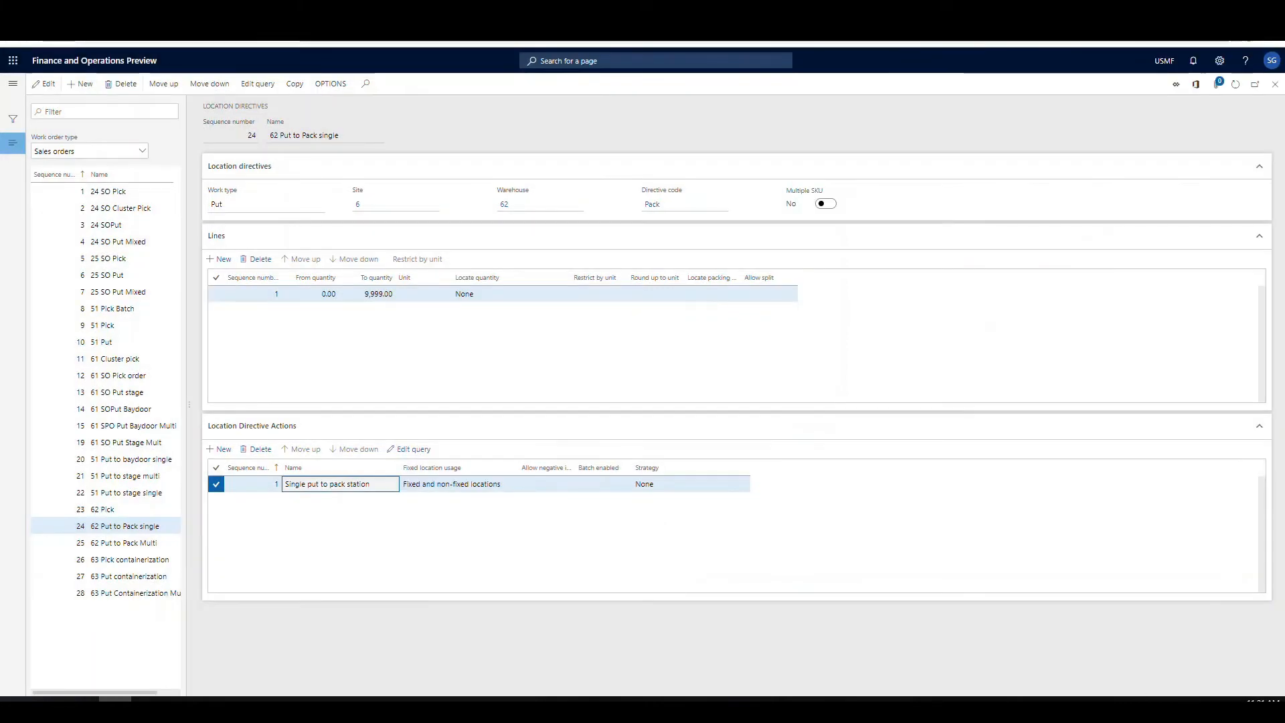
pyautogui.click(127, 543)
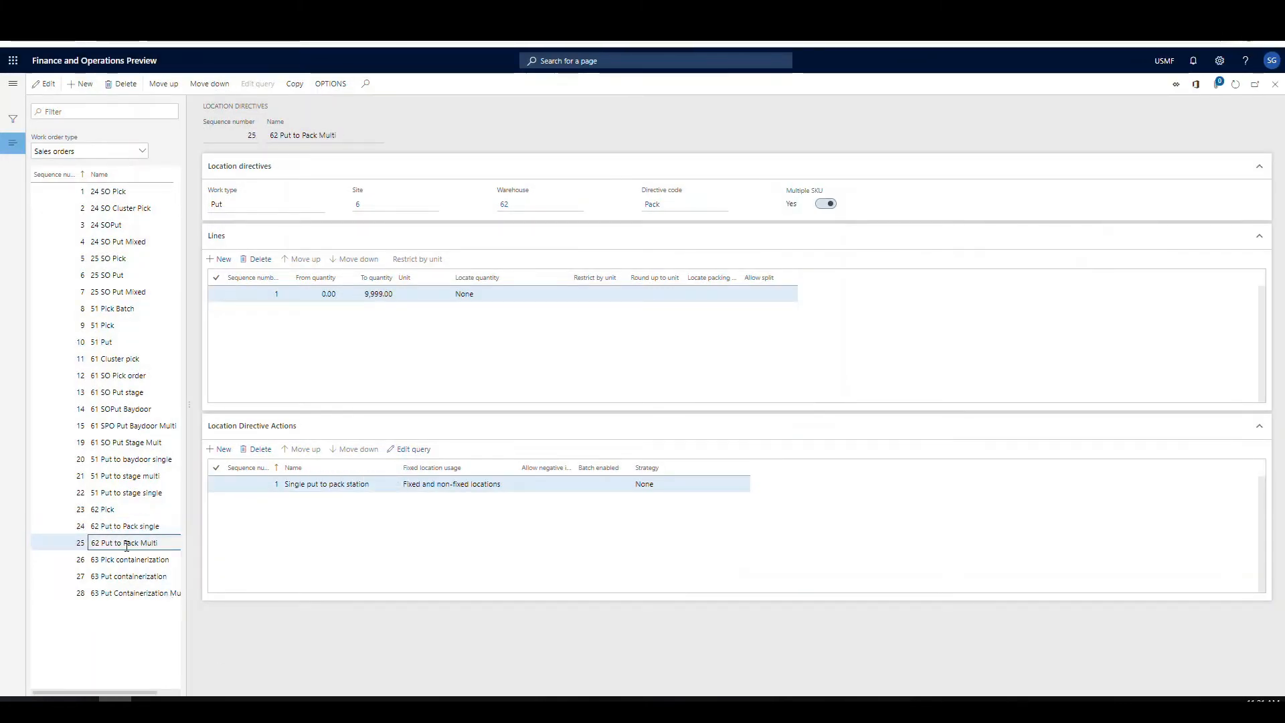
pyautogui.click(830, 204)
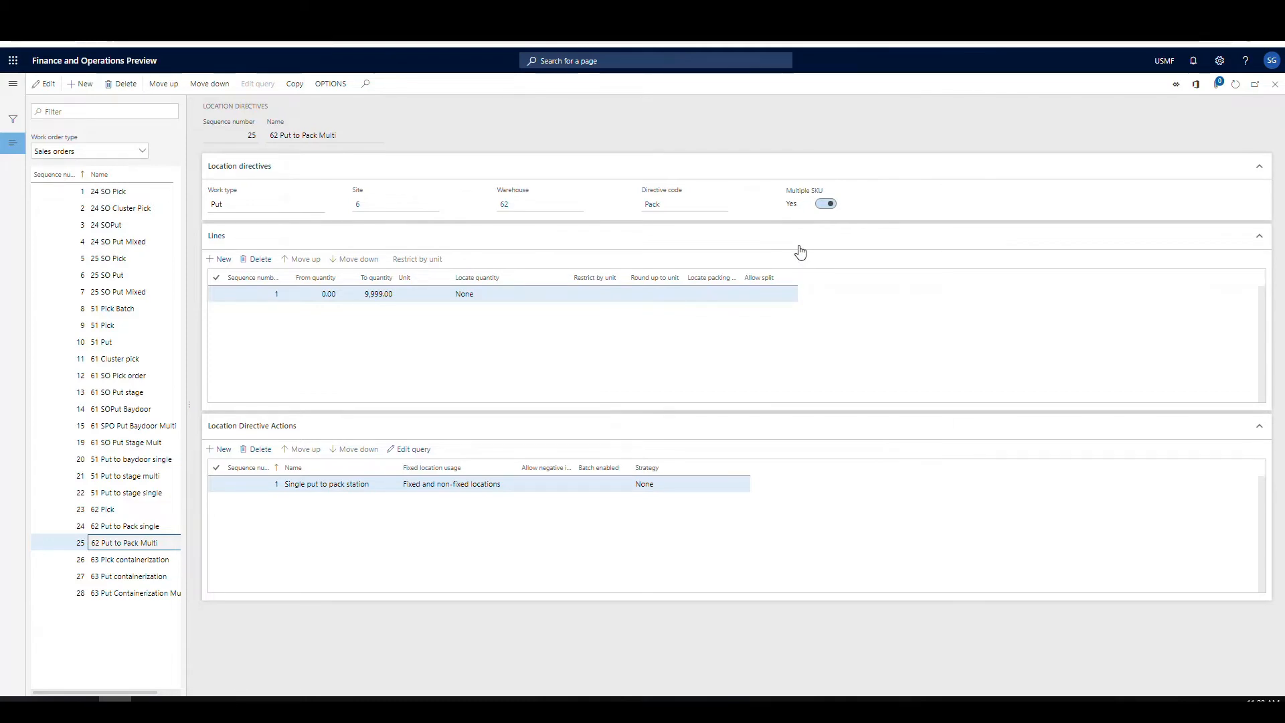
# Open the sales order work templates and inspect the Put line's directive code in the 62 Pick to pack template.
pyautogui.click(13, 84)
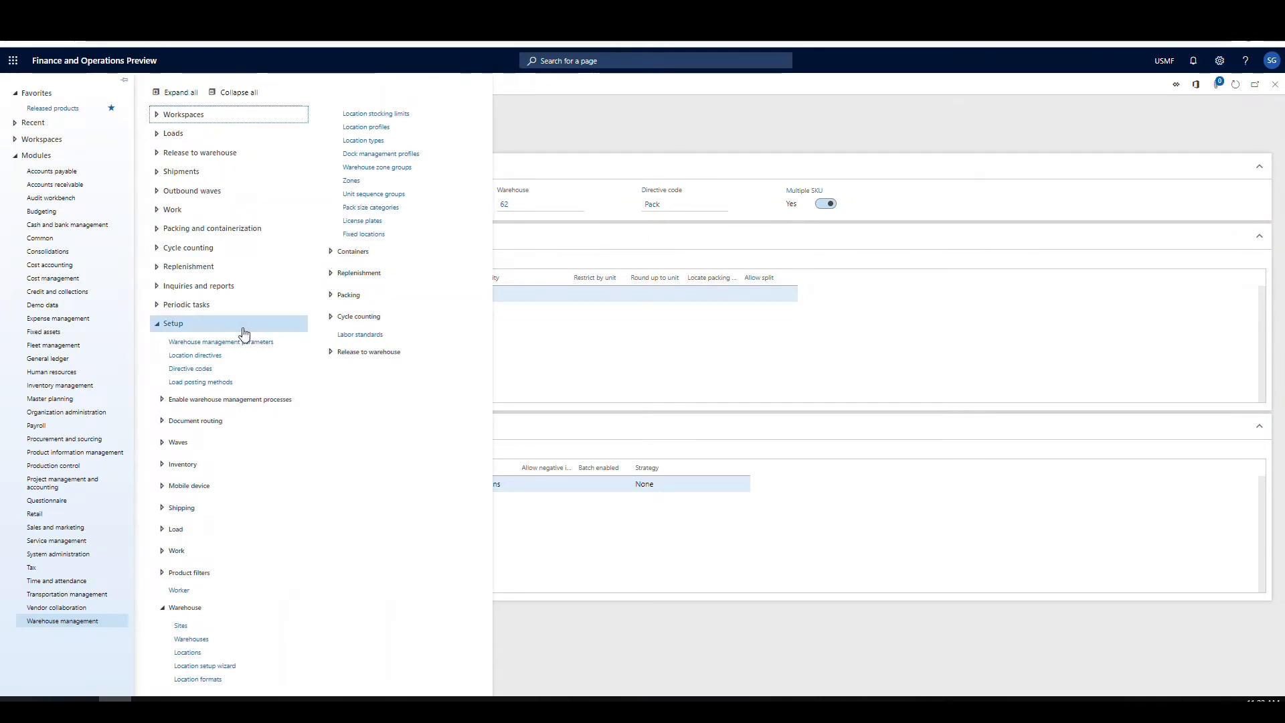
pyautogui.click(164, 553)
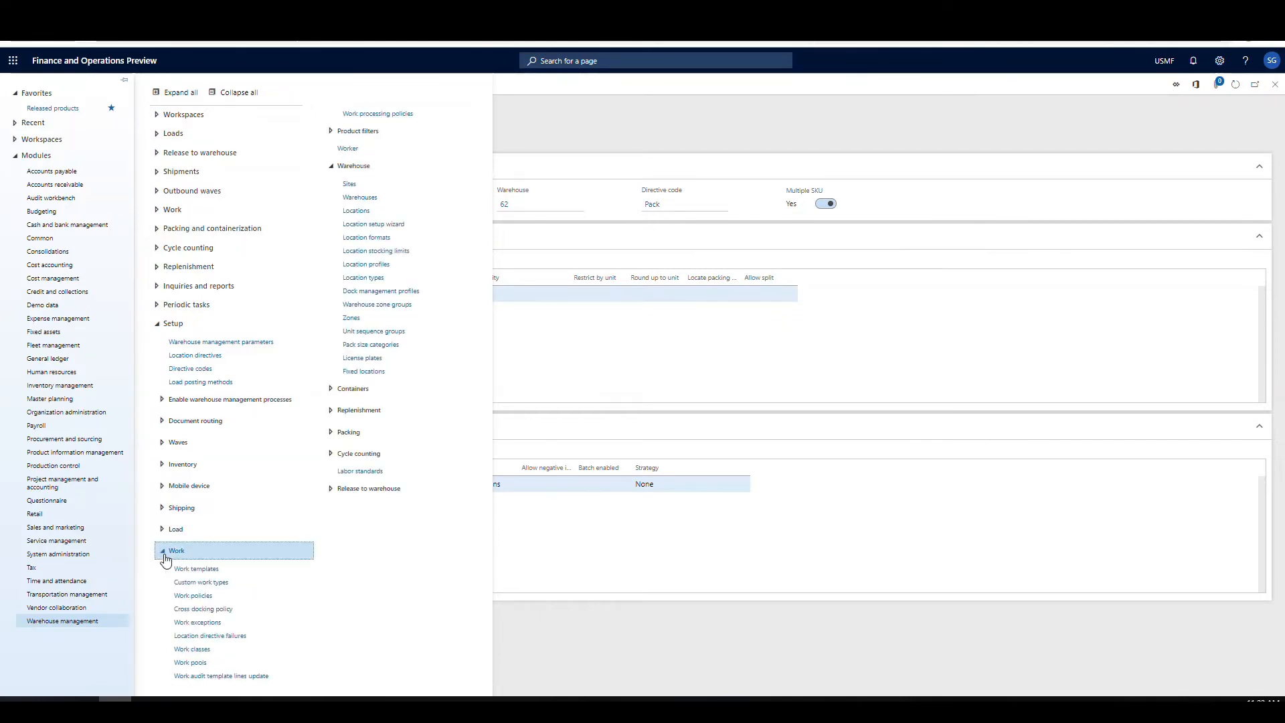
pyautogui.click(199, 567)
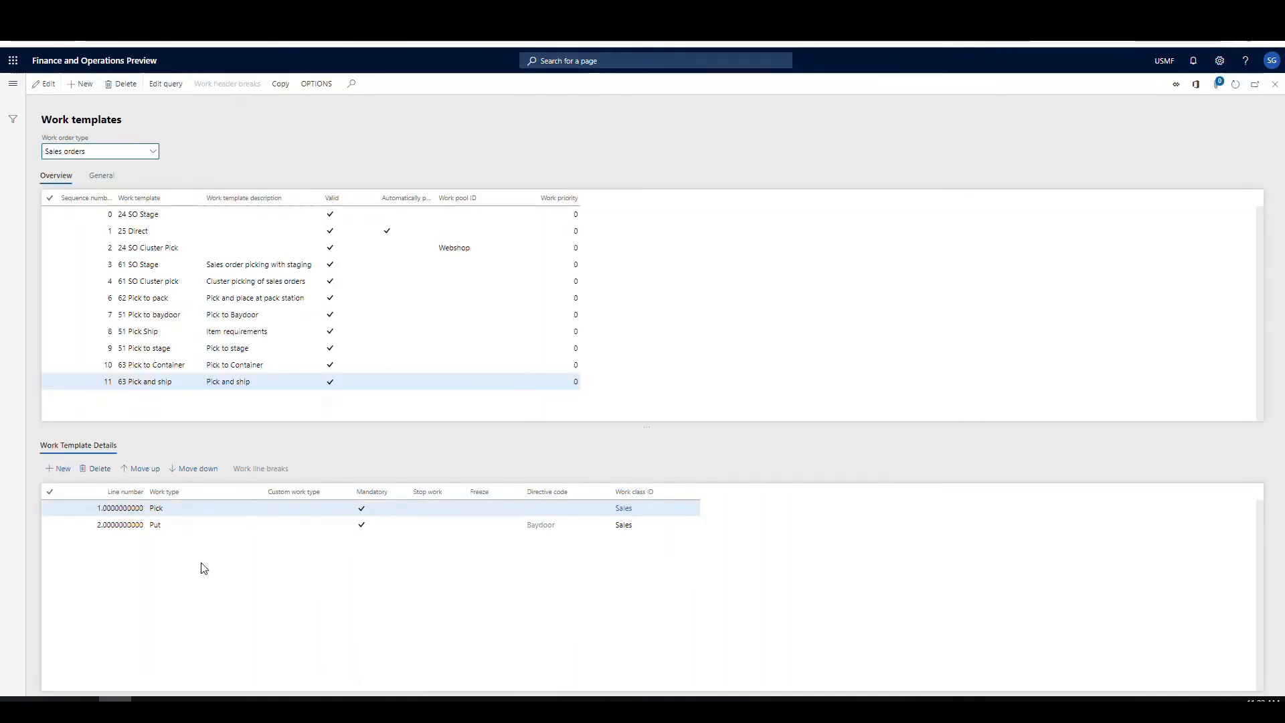
pyautogui.click(173, 297)
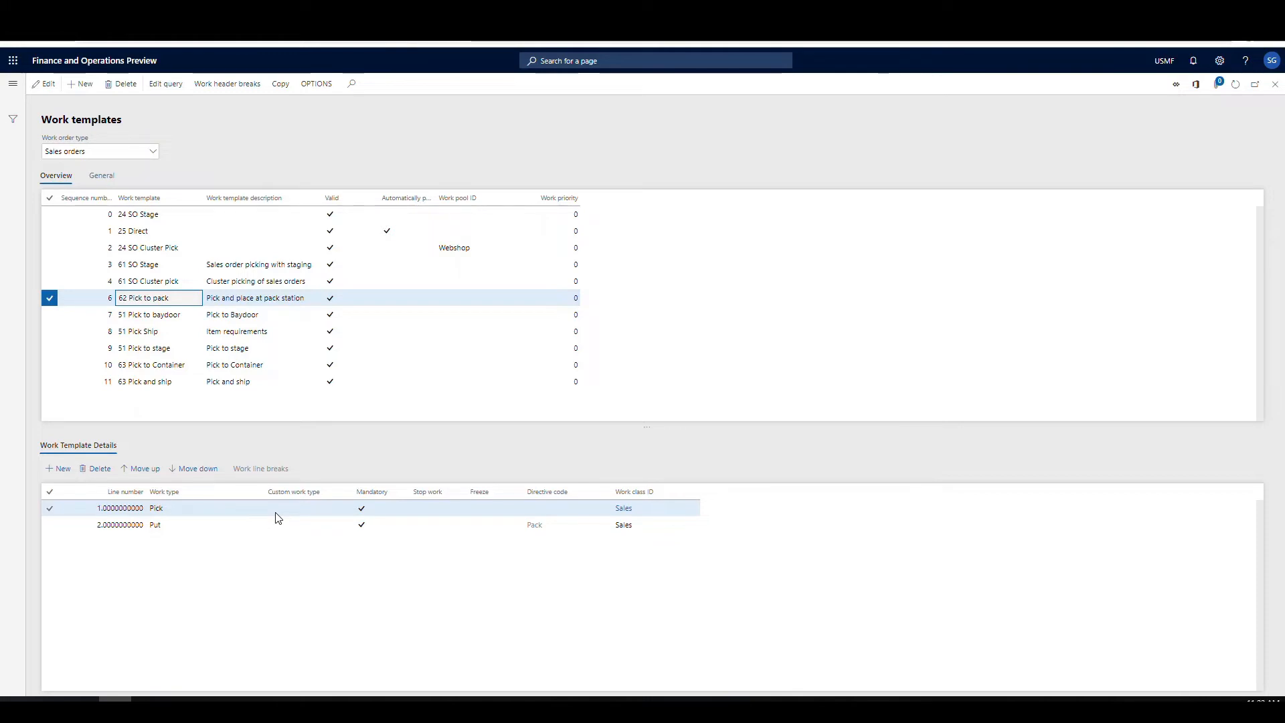
pyautogui.click(258, 525)
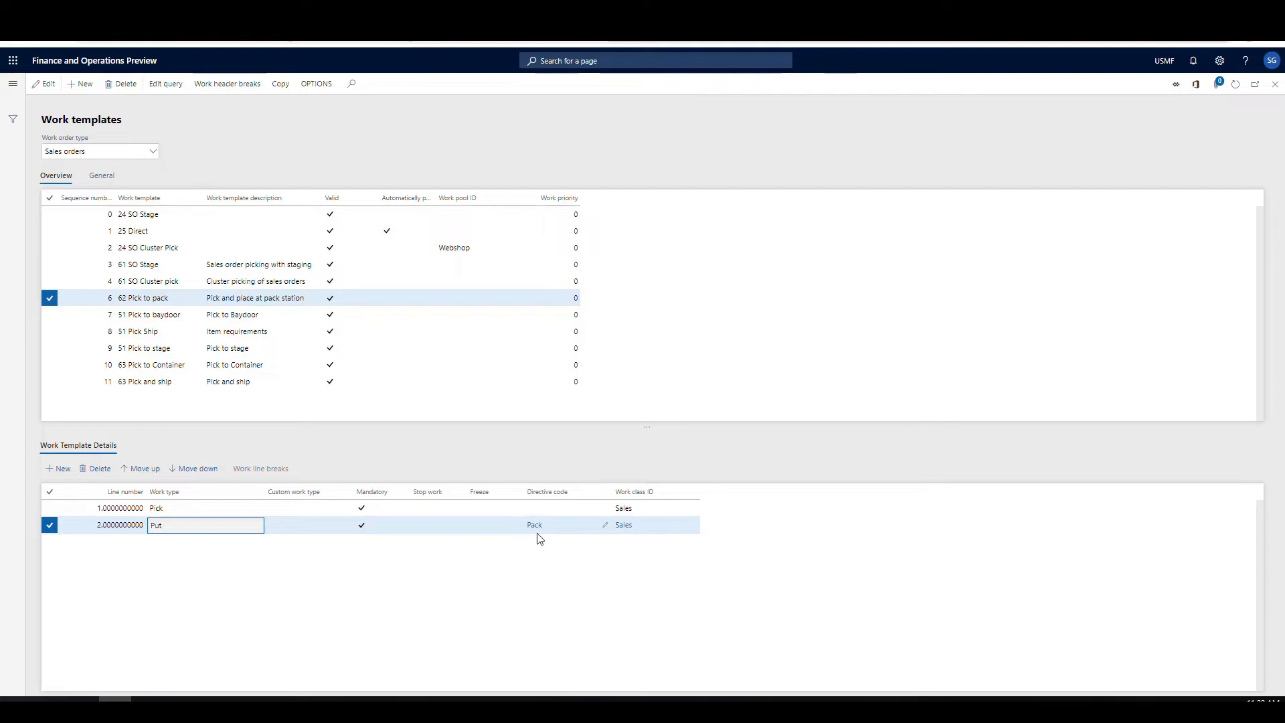
pyautogui.moveTo(551, 535)
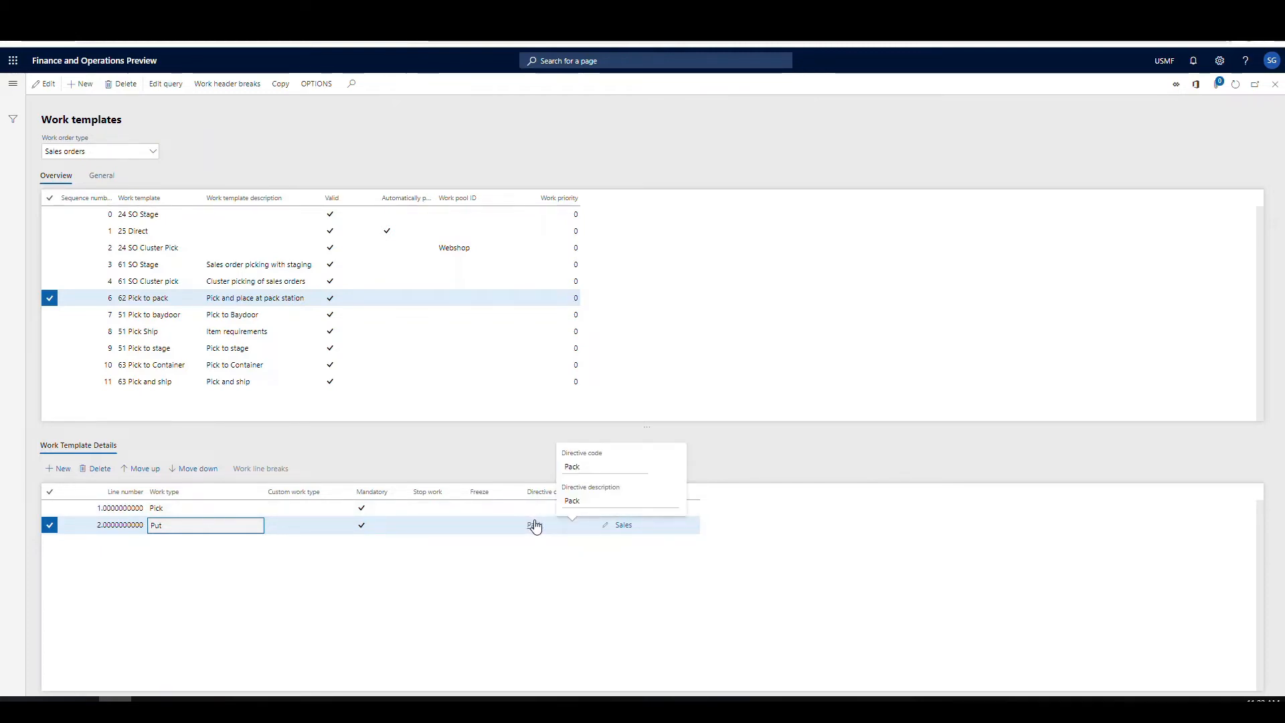
# Show the work templates for Packed container picking and select 62 Pick to stage to examine its lines.
pyautogui.click(154, 157)
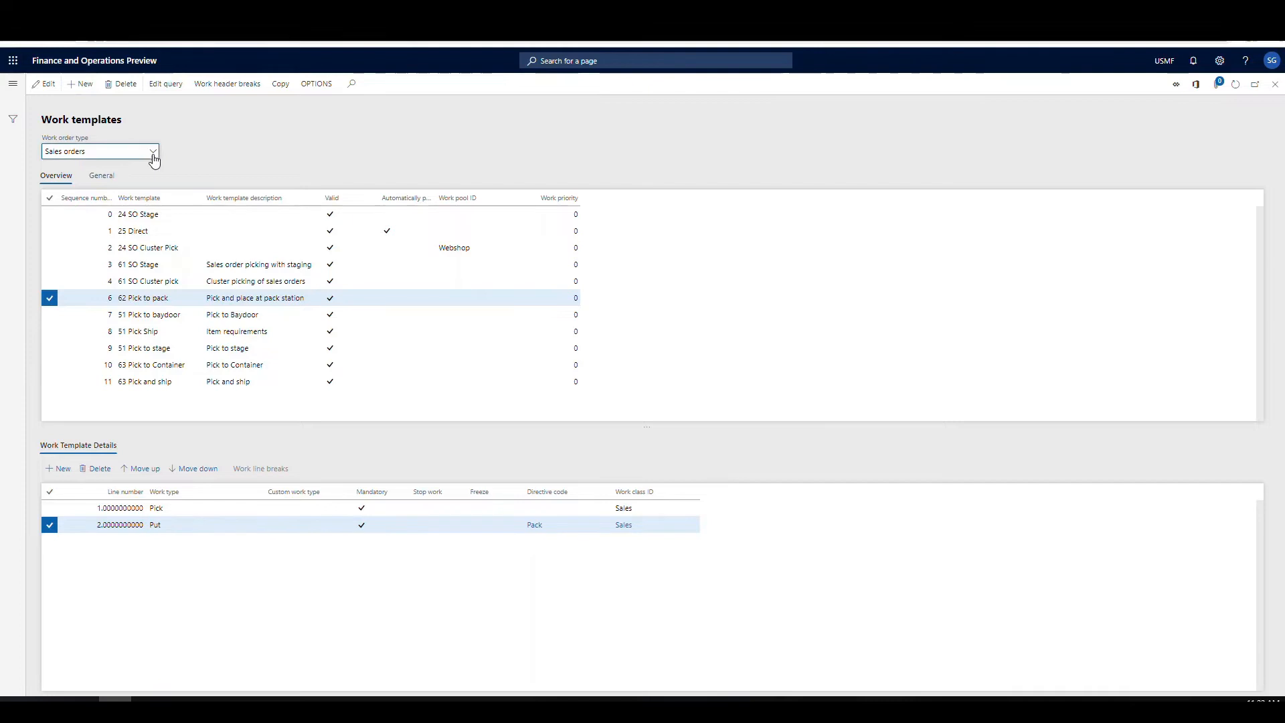
pyautogui.click(154, 159)
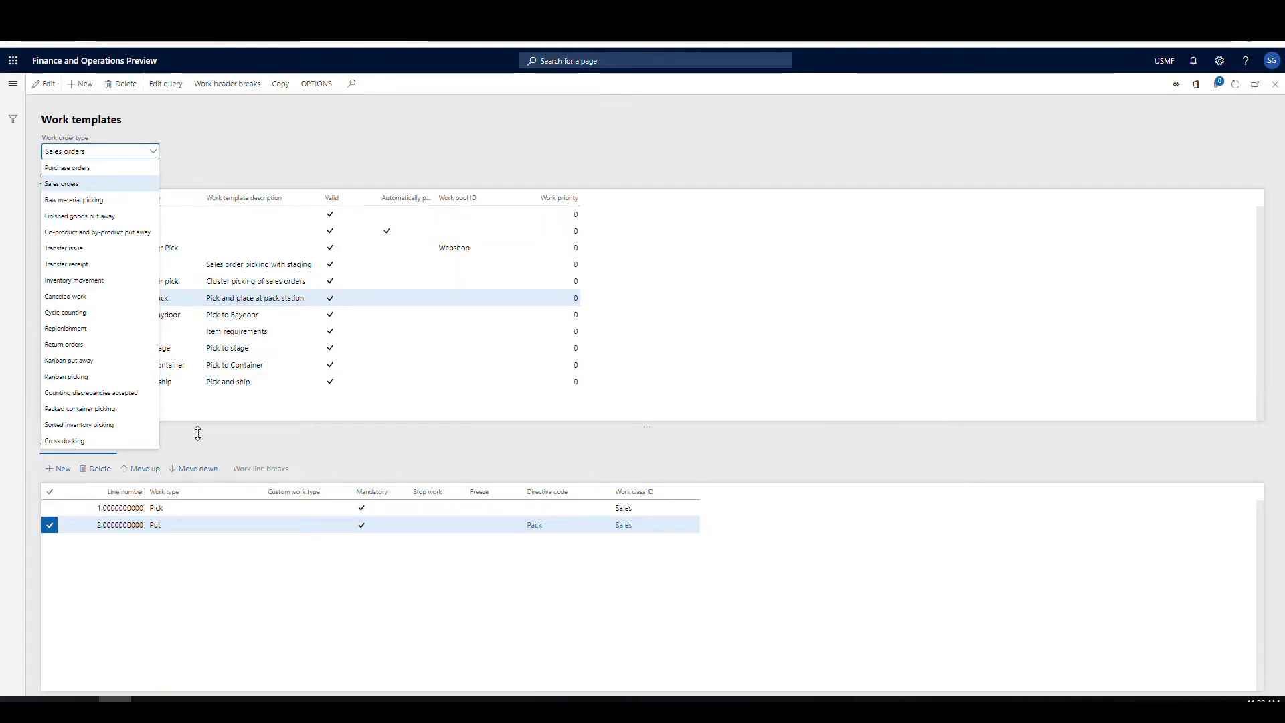
pyautogui.click(132, 415)
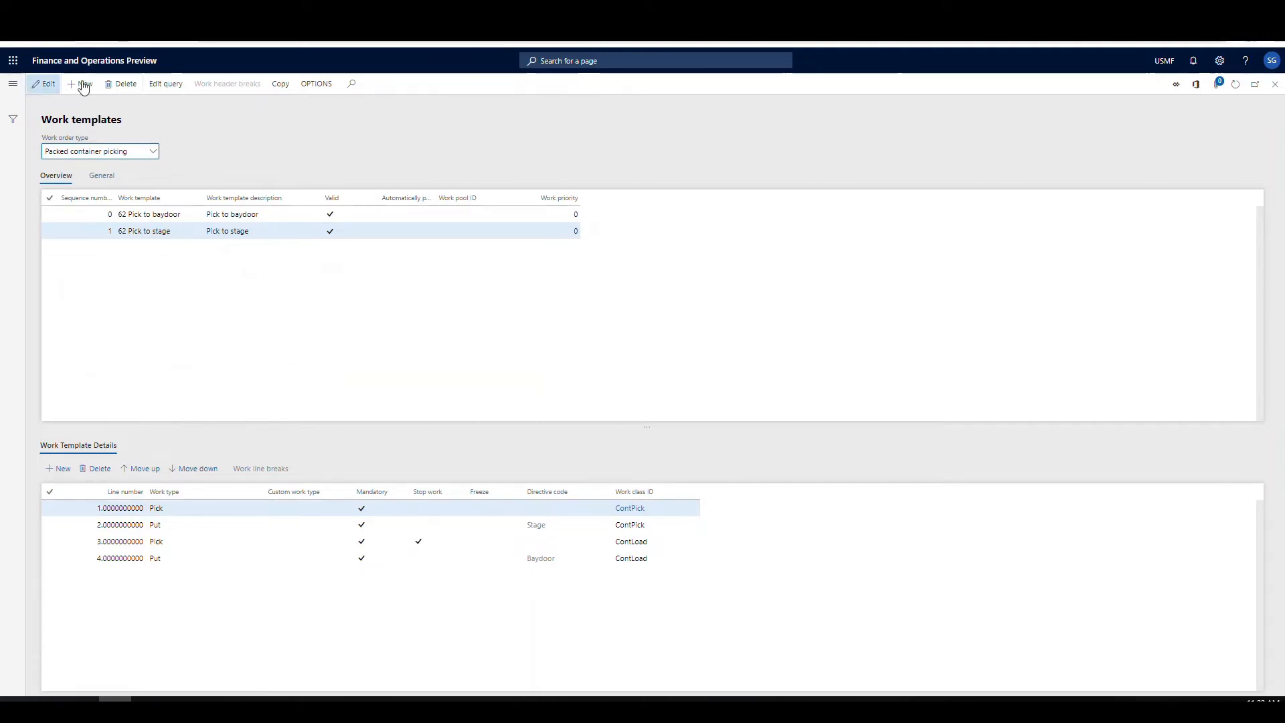
pyautogui.click(127, 234)
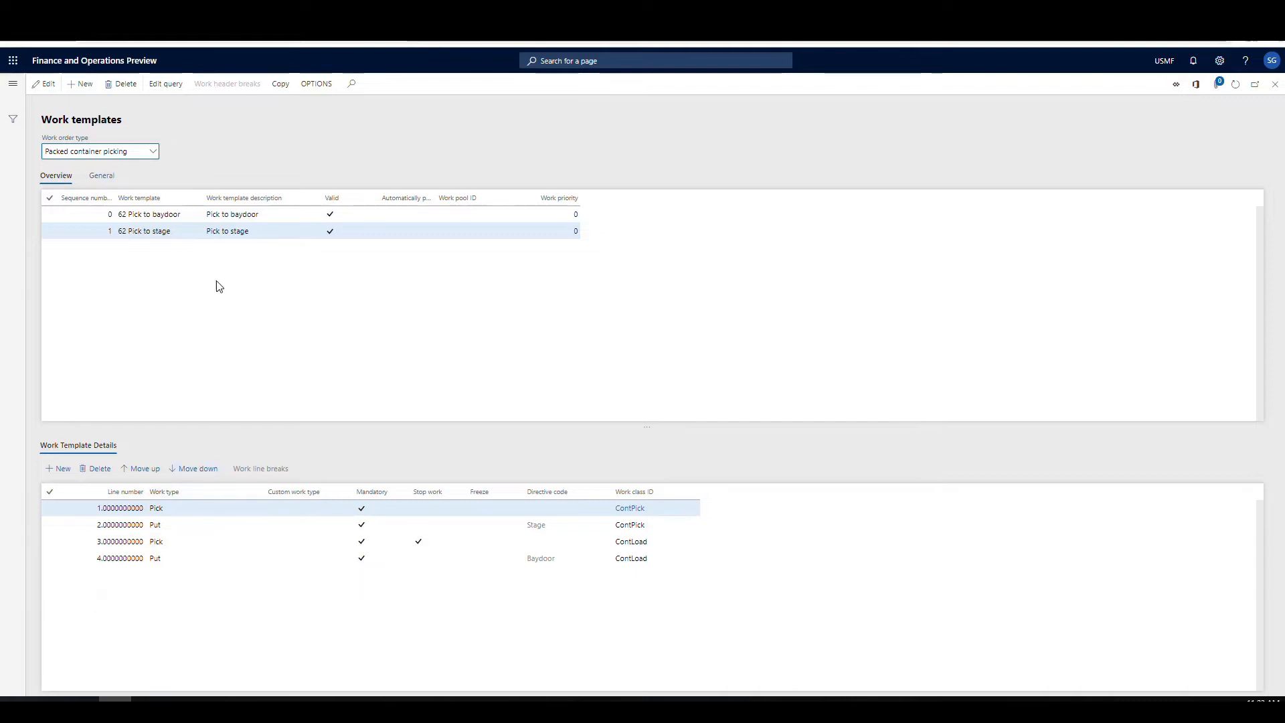
# Compare the template lines and directive codes of 62 Pick to baydoor and 62 Pick to stage.
pyautogui.click(160, 215)
pyautogui.click(166, 231)
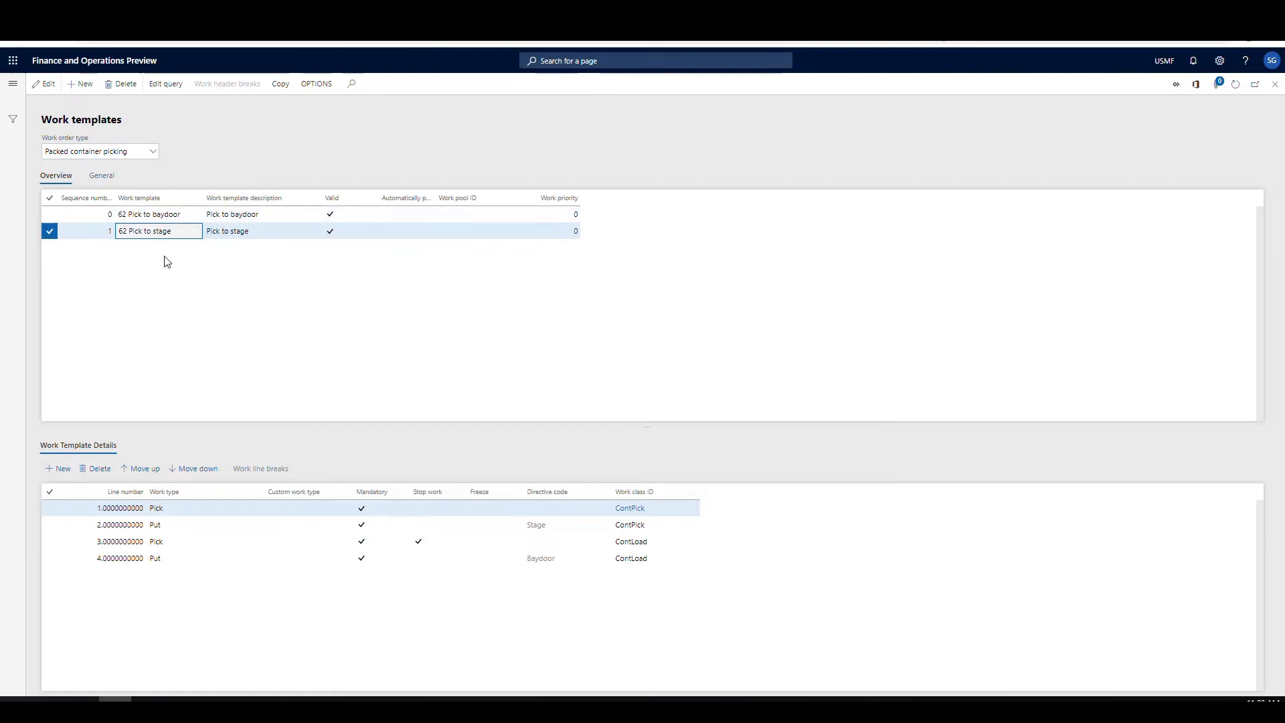
pyautogui.press('Up')
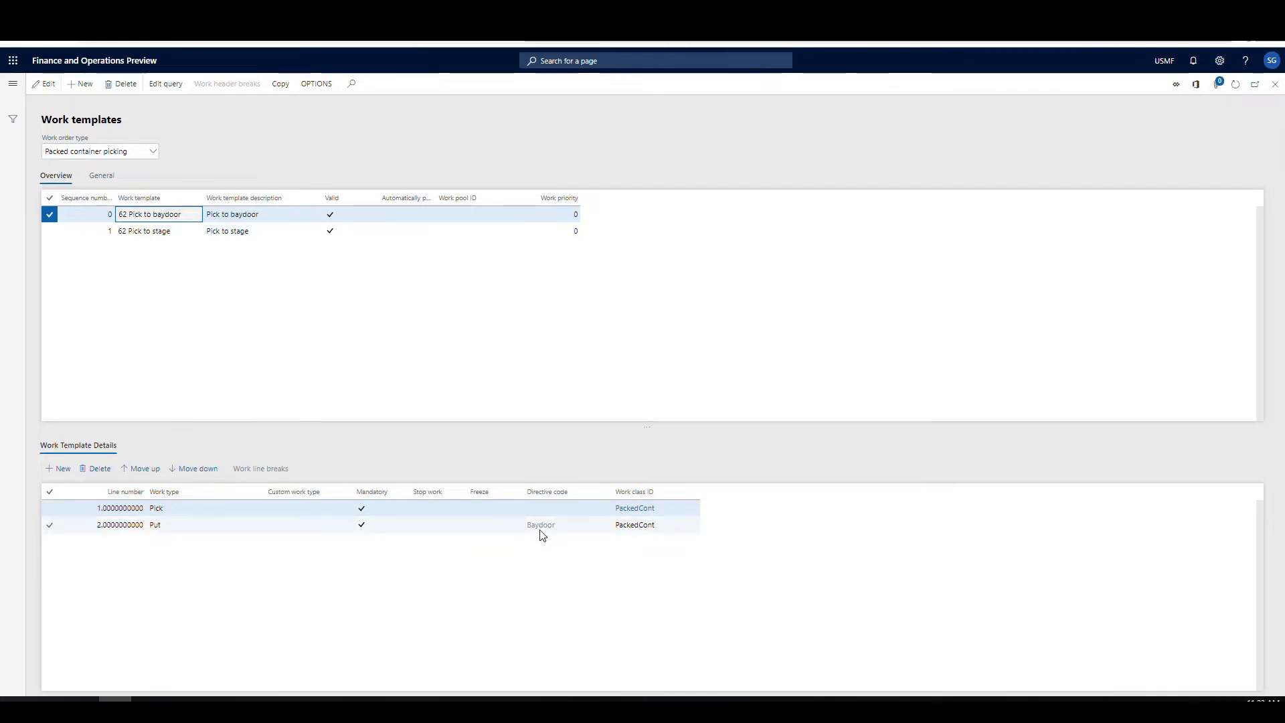
pyautogui.click(161, 231)
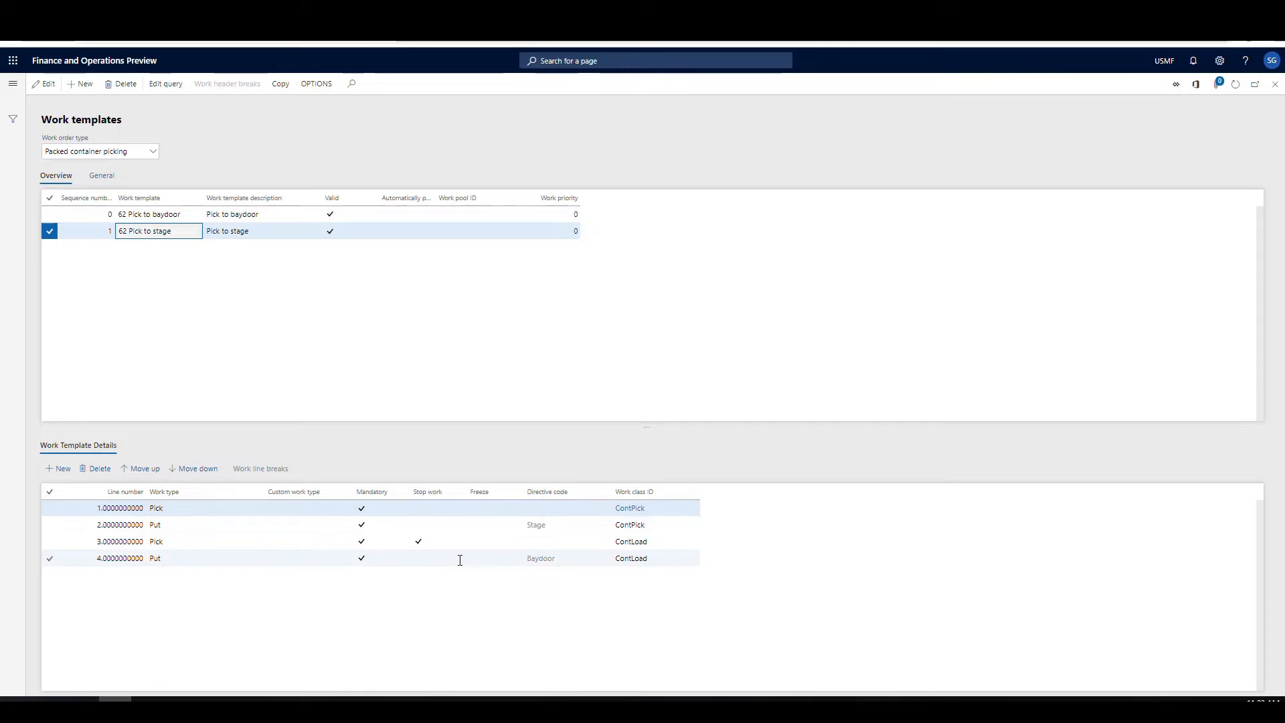
# Open the warehouse container types and examine the weights and maximum dimensions of Box-Large, Box-Medium and Box-Small.
pyautogui.click(13, 83)
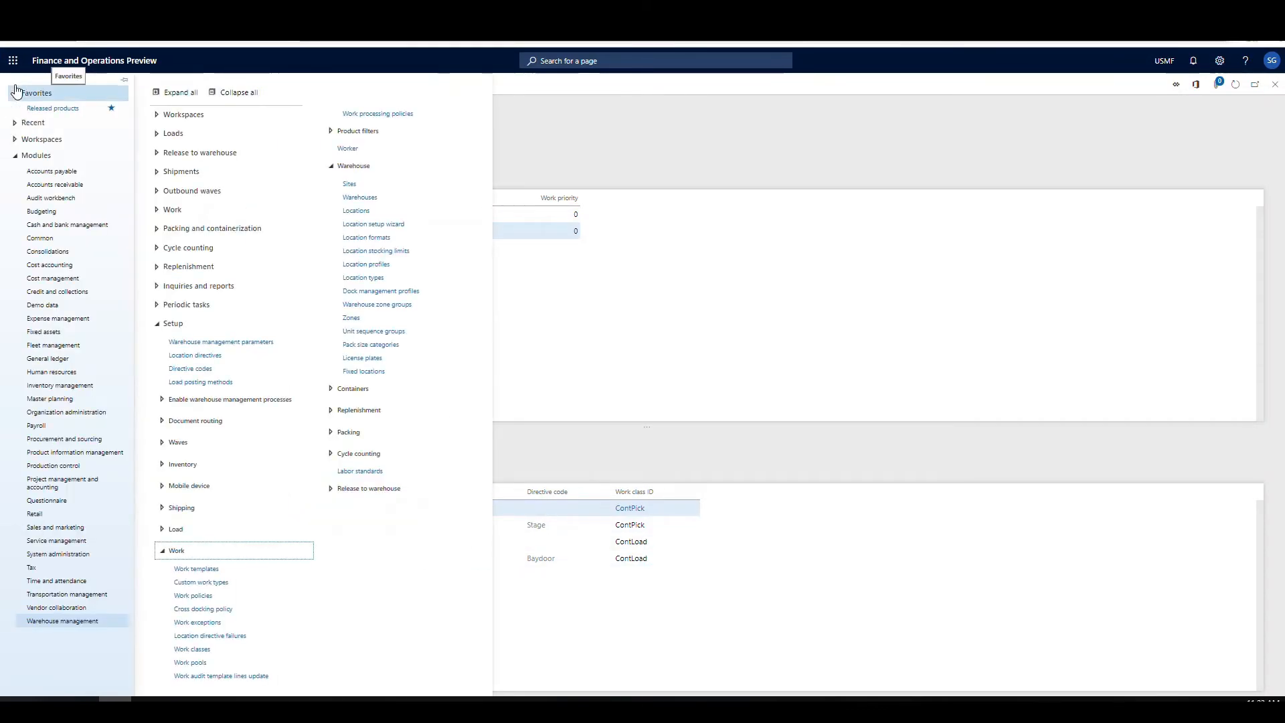
pyautogui.click(162, 550)
pyautogui.click(164, 608)
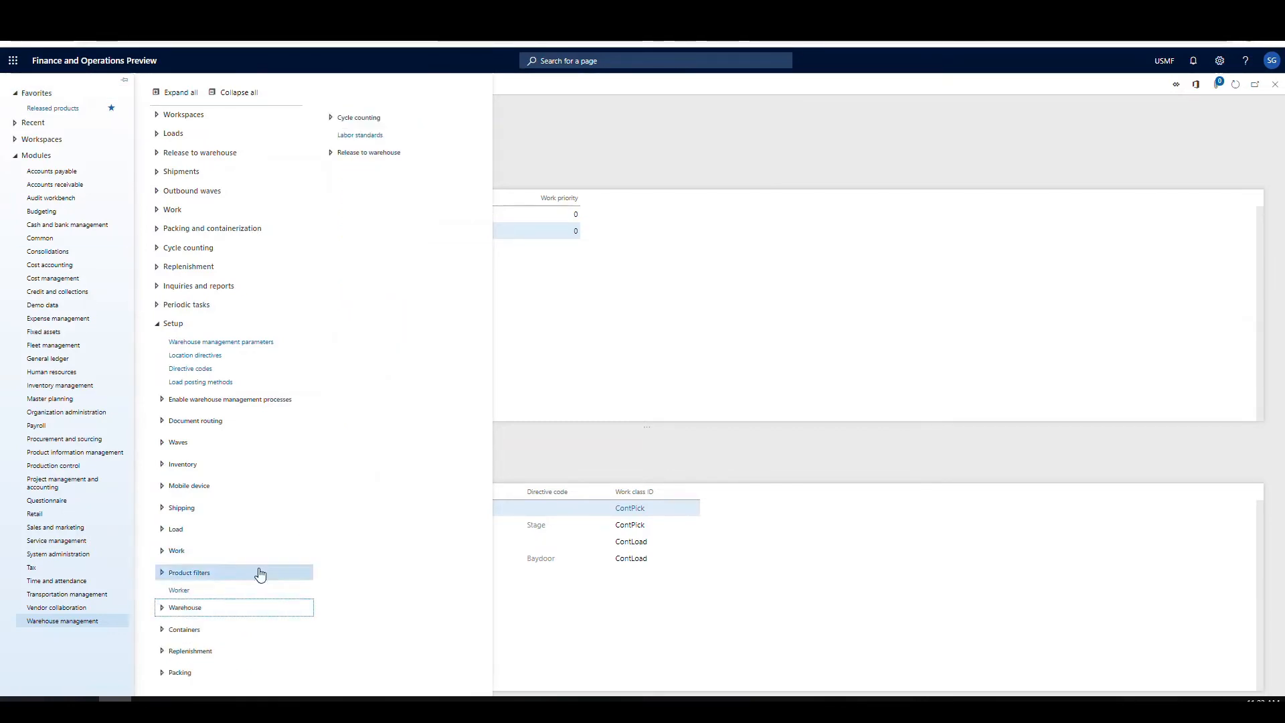
pyautogui.click(162, 629)
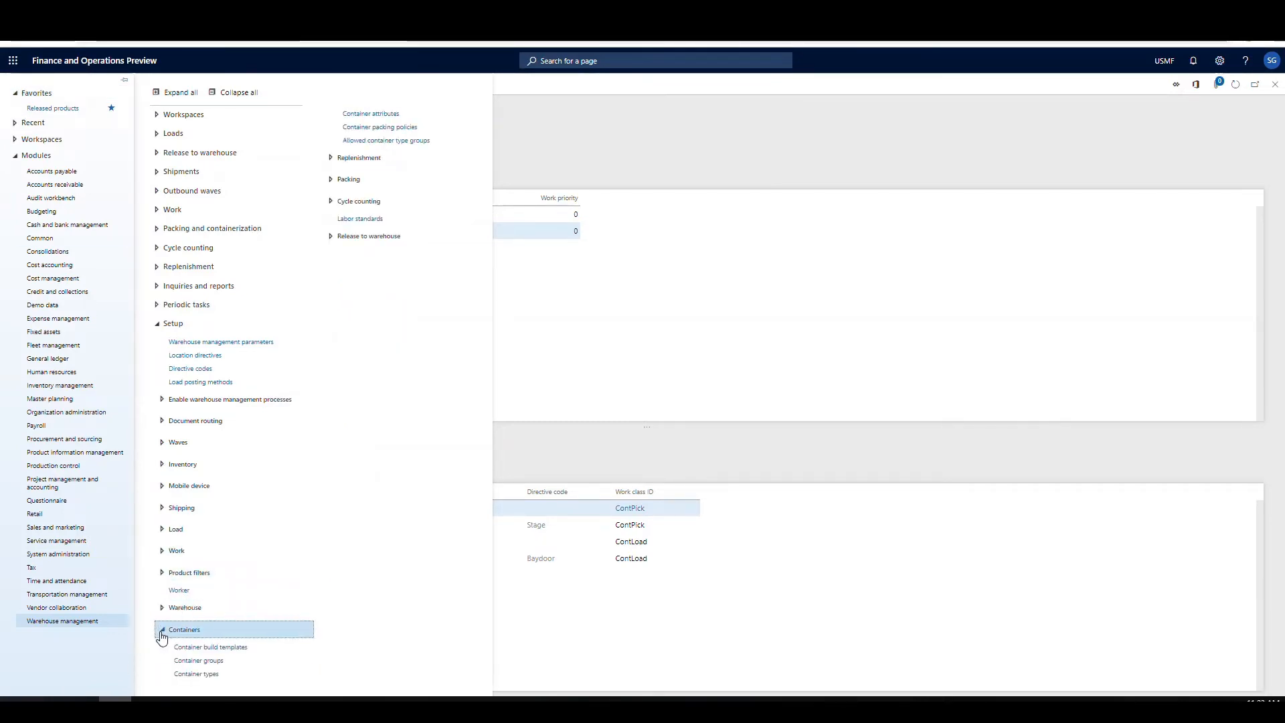
pyautogui.click(212, 673)
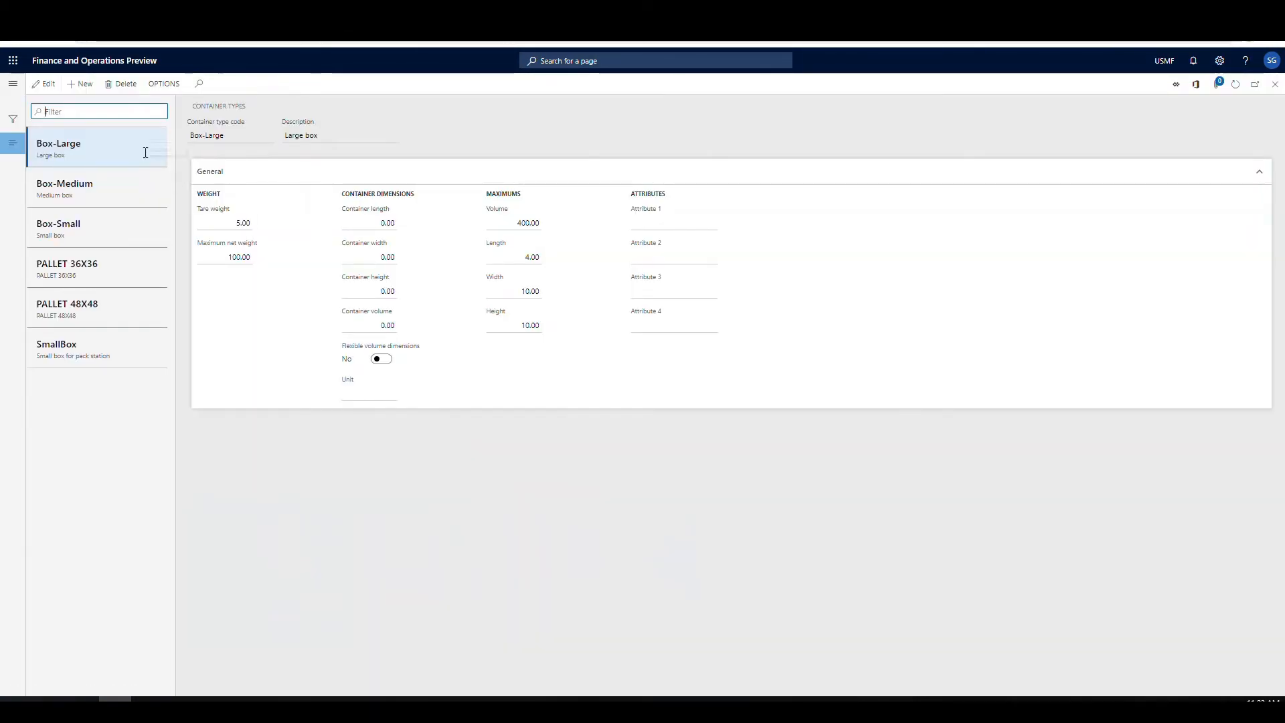
pyautogui.click(112, 235)
pyautogui.click(115, 196)
pyautogui.click(123, 159)
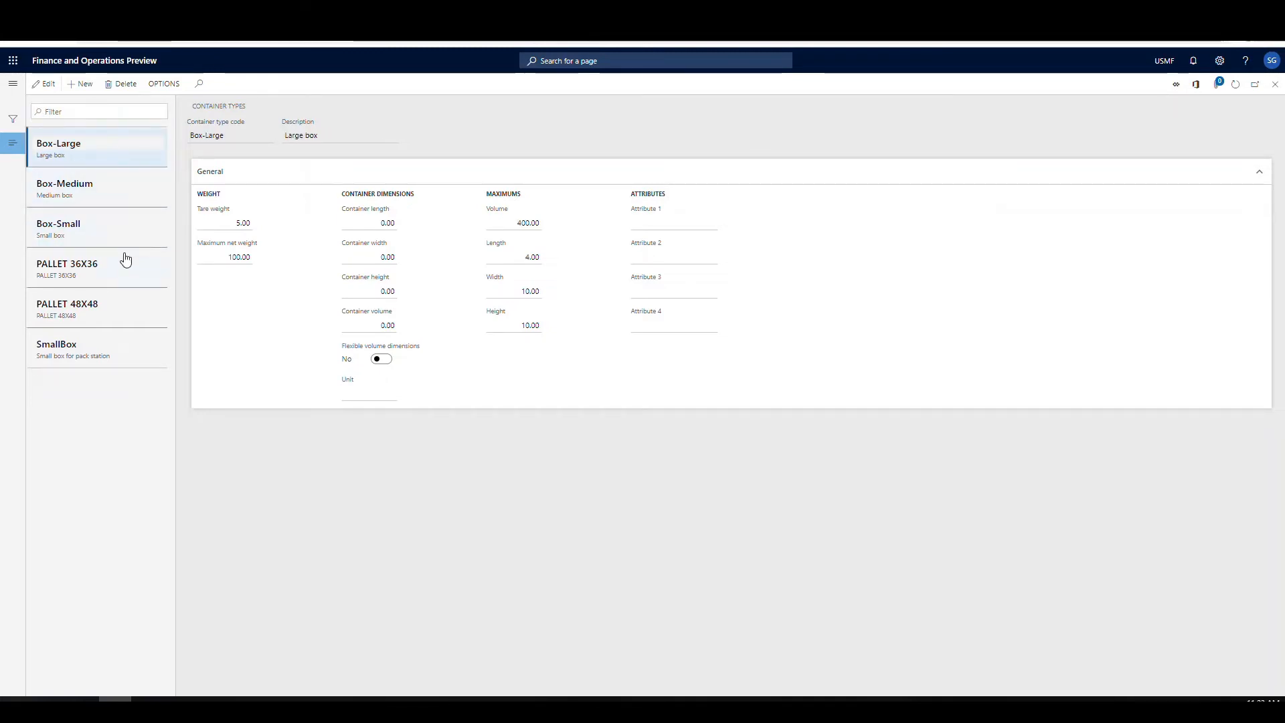
pyautogui.click(140, 223)
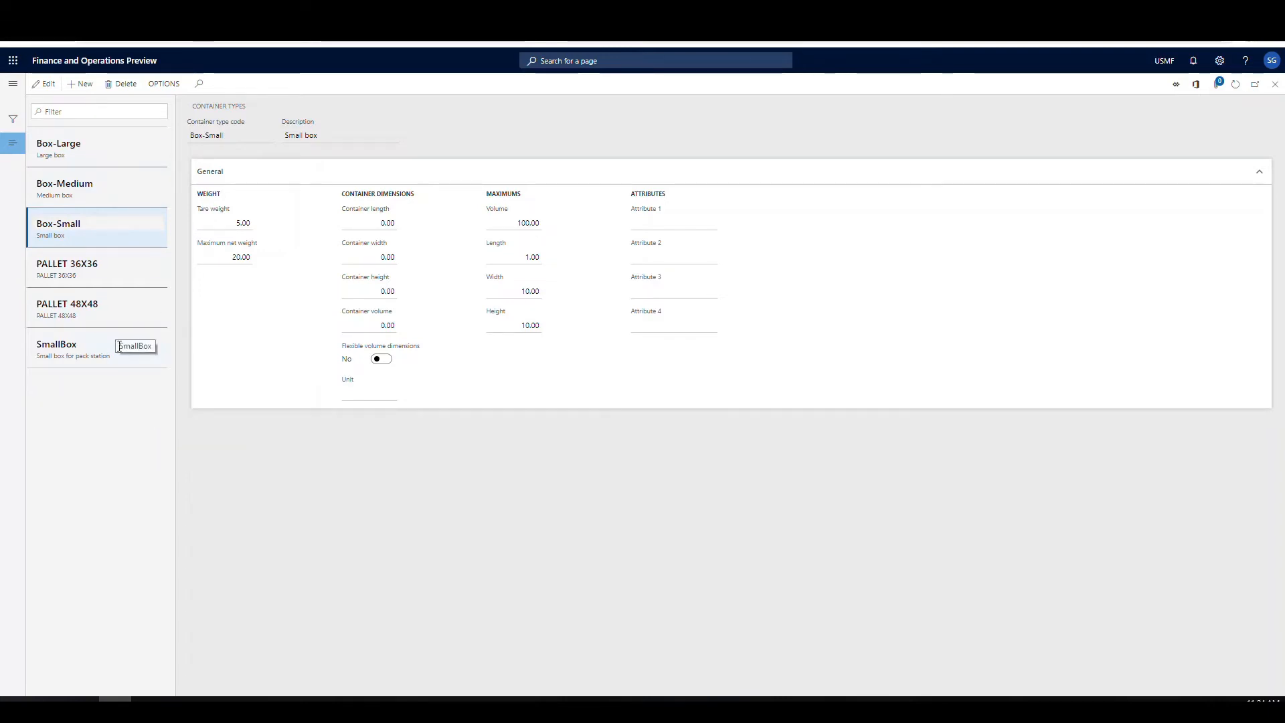
# Review the closing and release policy options of container packing policy WH62Close, keeping Make available at final shipping location, and save.
pyautogui.click(13, 84)
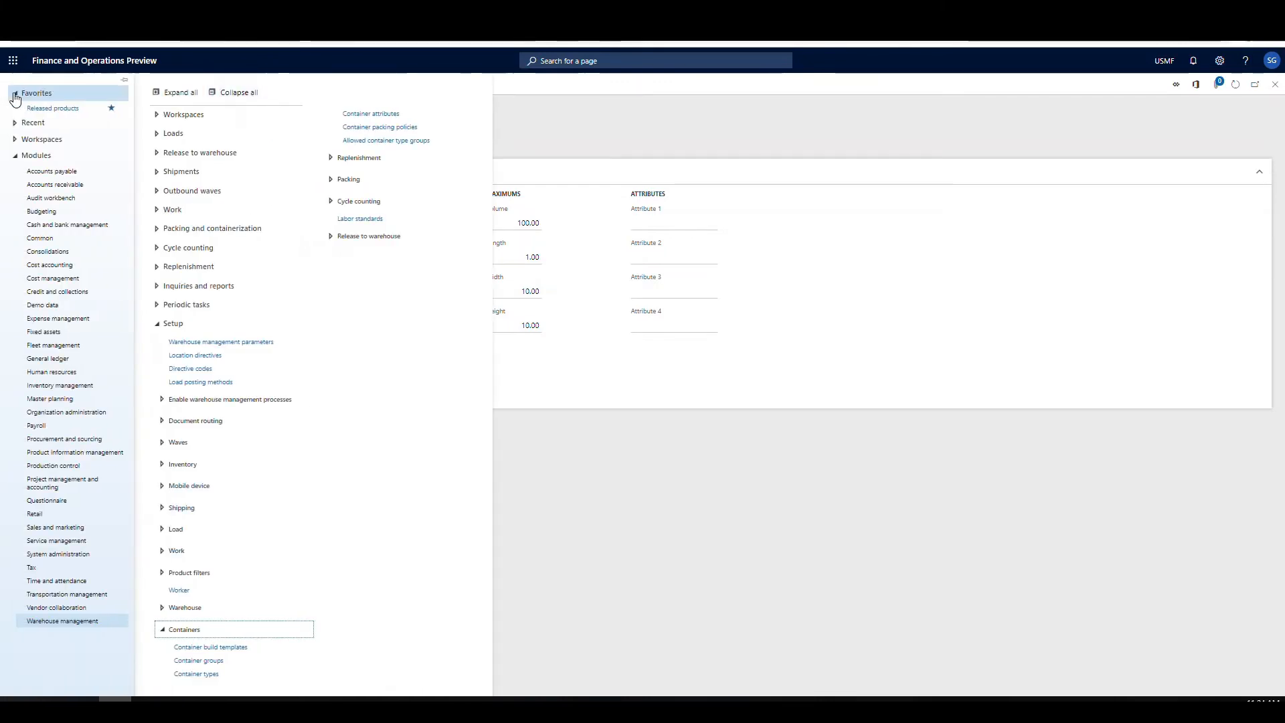
pyautogui.click(359, 127)
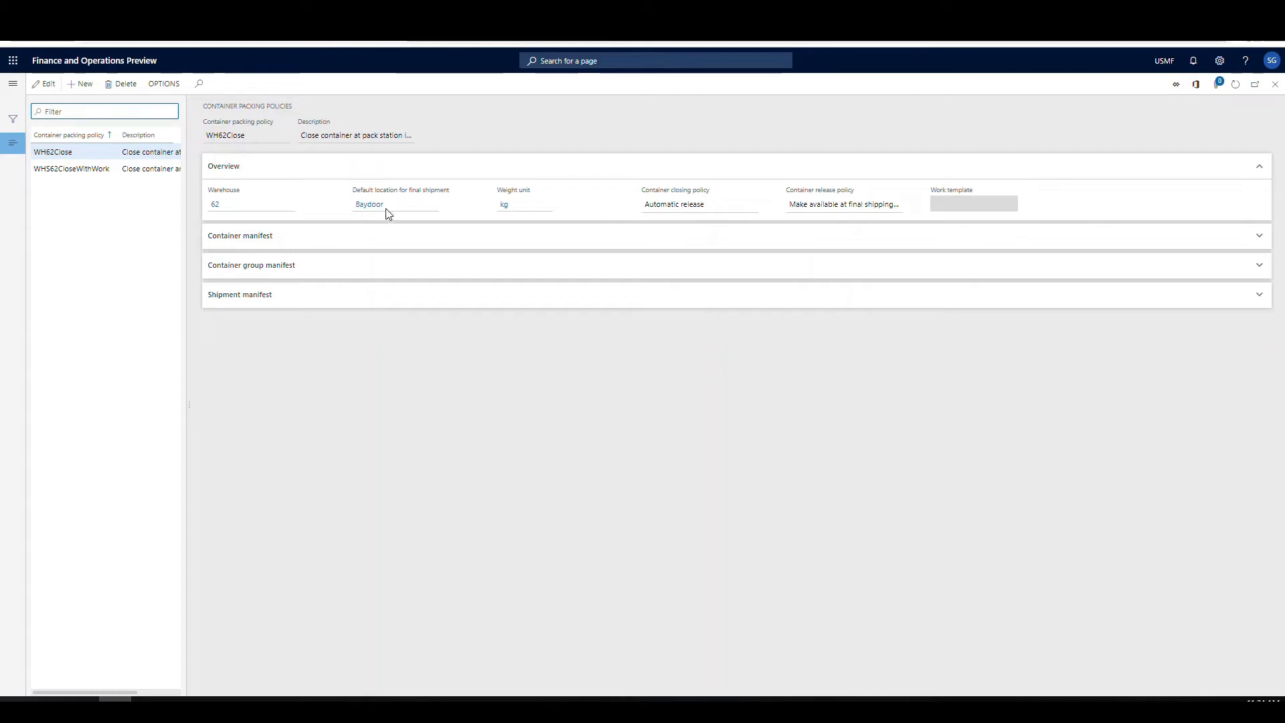
pyautogui.click(44, 83)
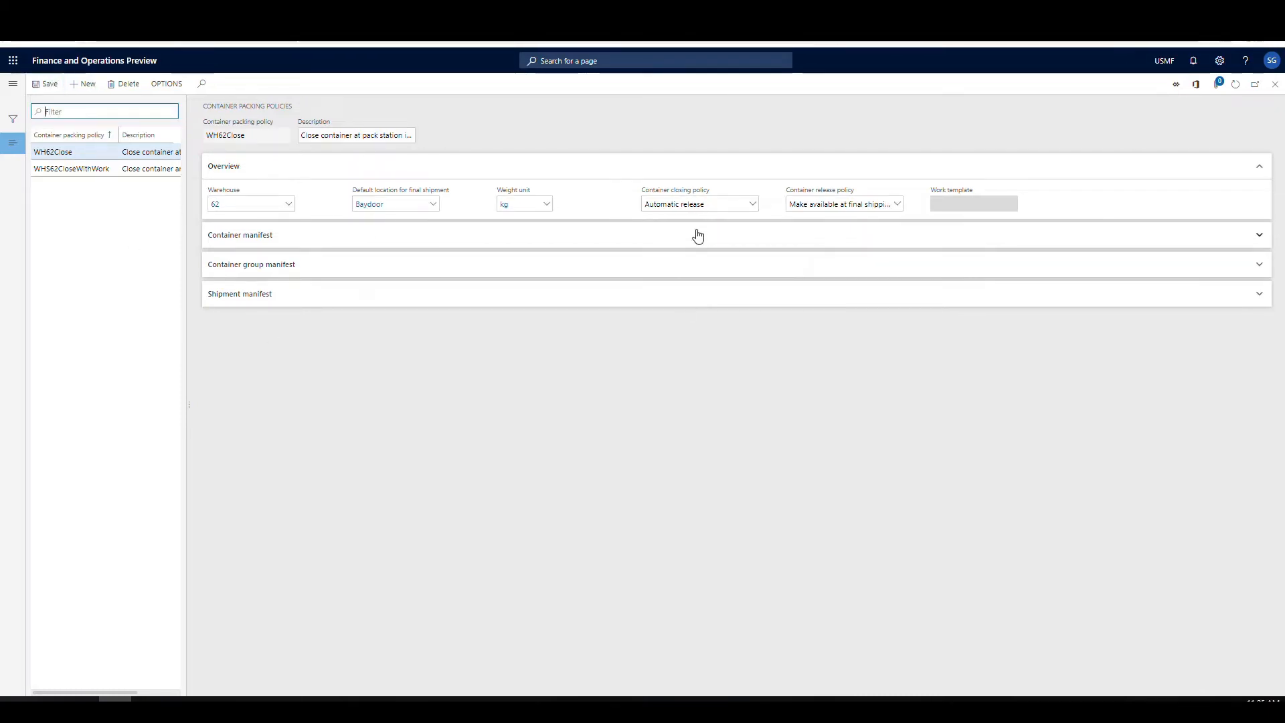
pyautogui.click(754, 204)
pyautogui.click(754, 204)
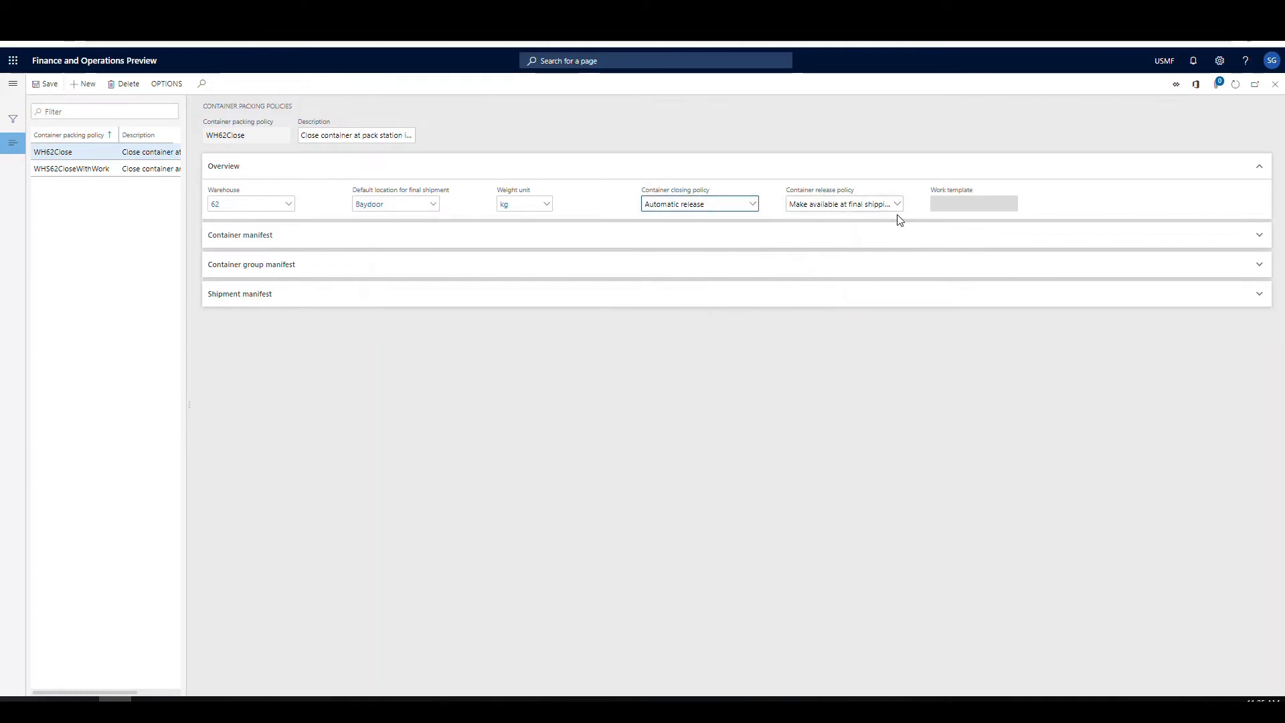
pyautogui.click(897, 204)
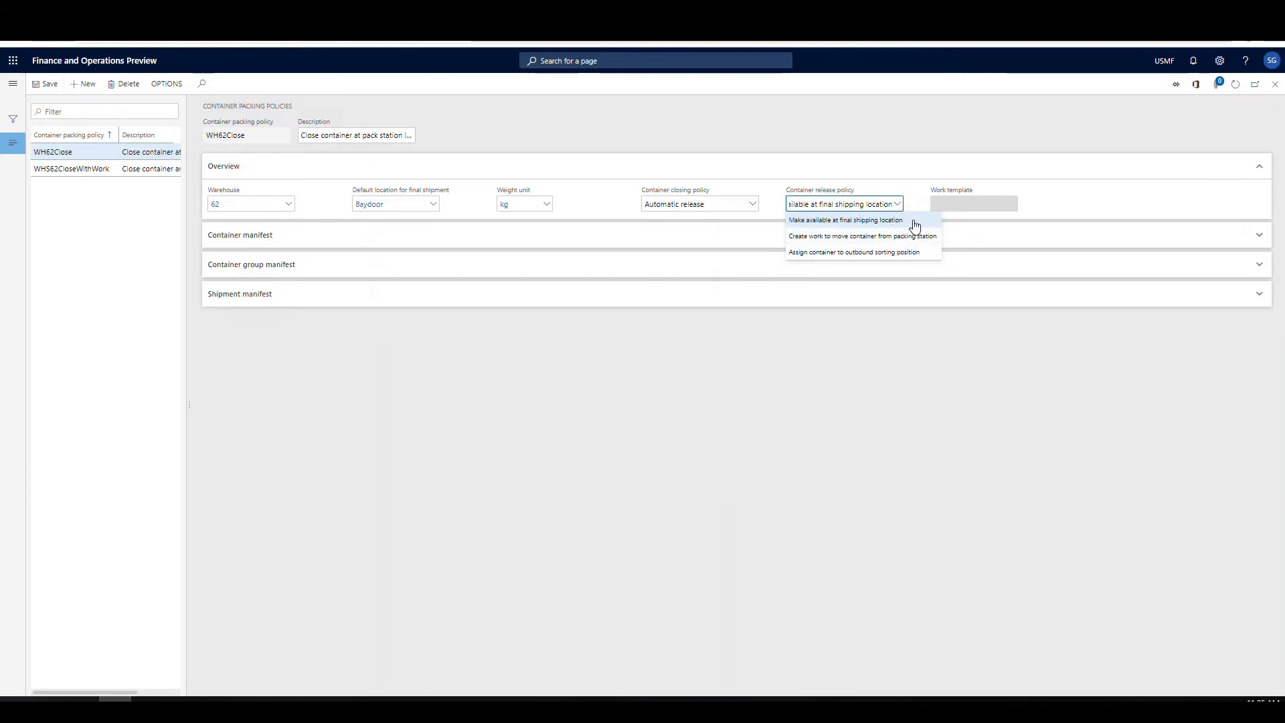
pyautogui.click(914, 221)
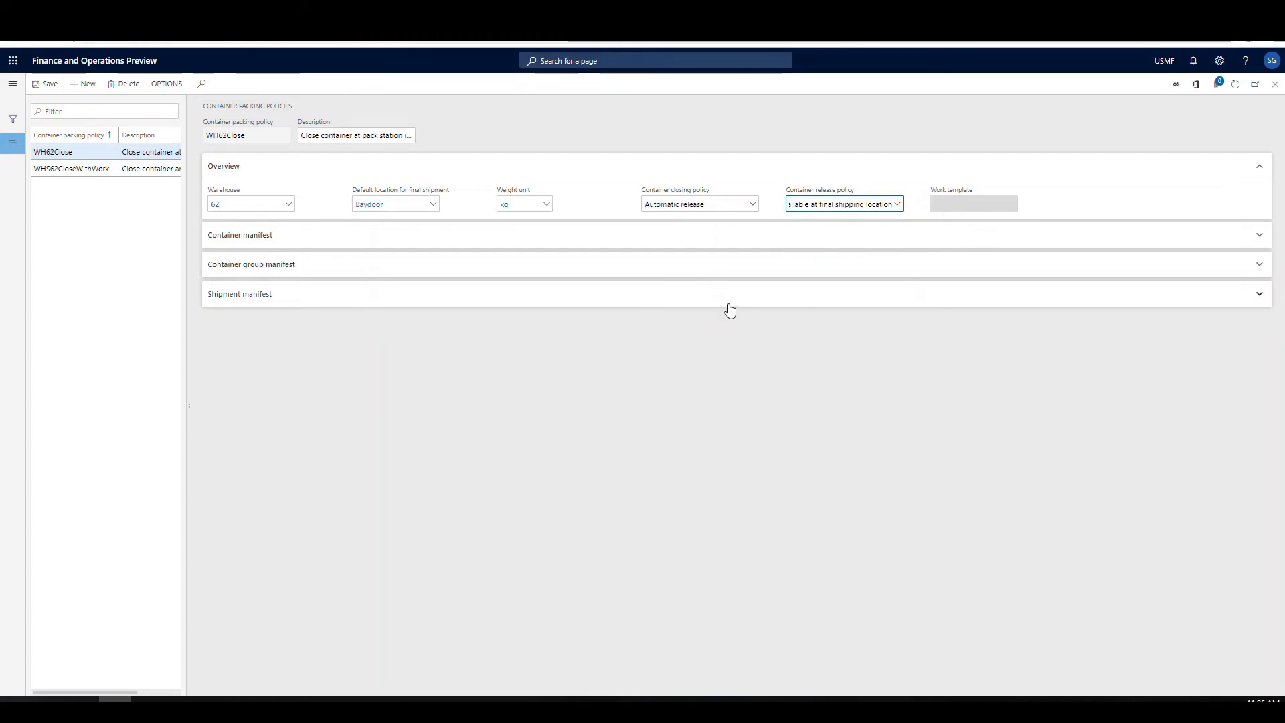
pyautogui.click(54, 85)
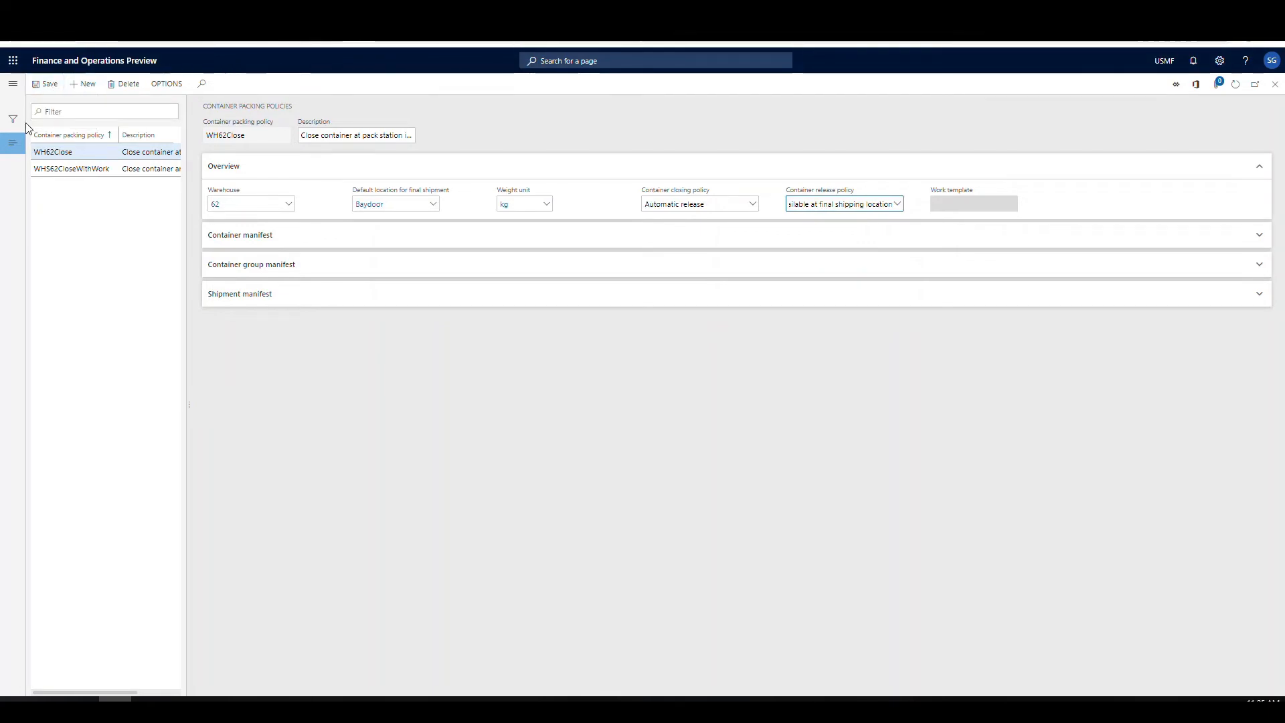
# Open the packing profiles, widen the Description column to read it in full, and inspect the WH62 profile.
pyautogui.click(13, 84)
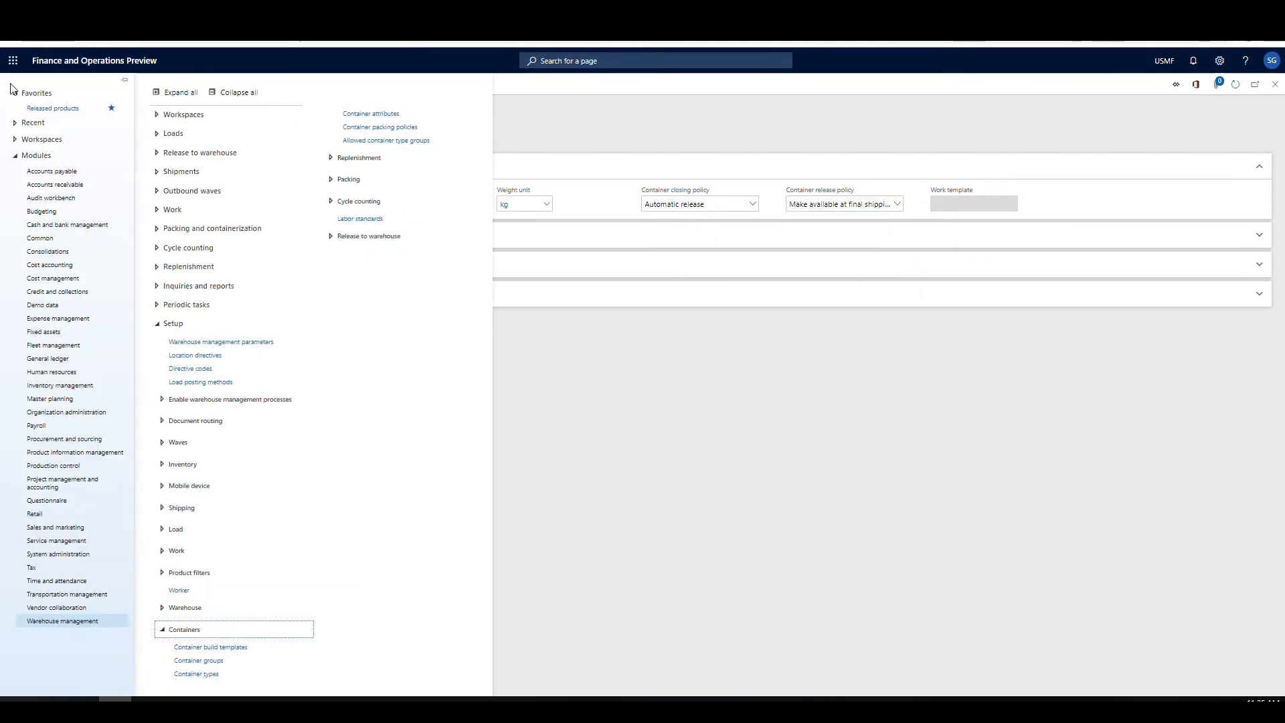
pyautogui.click(330, 180)
pyautogui.click(372, 212)
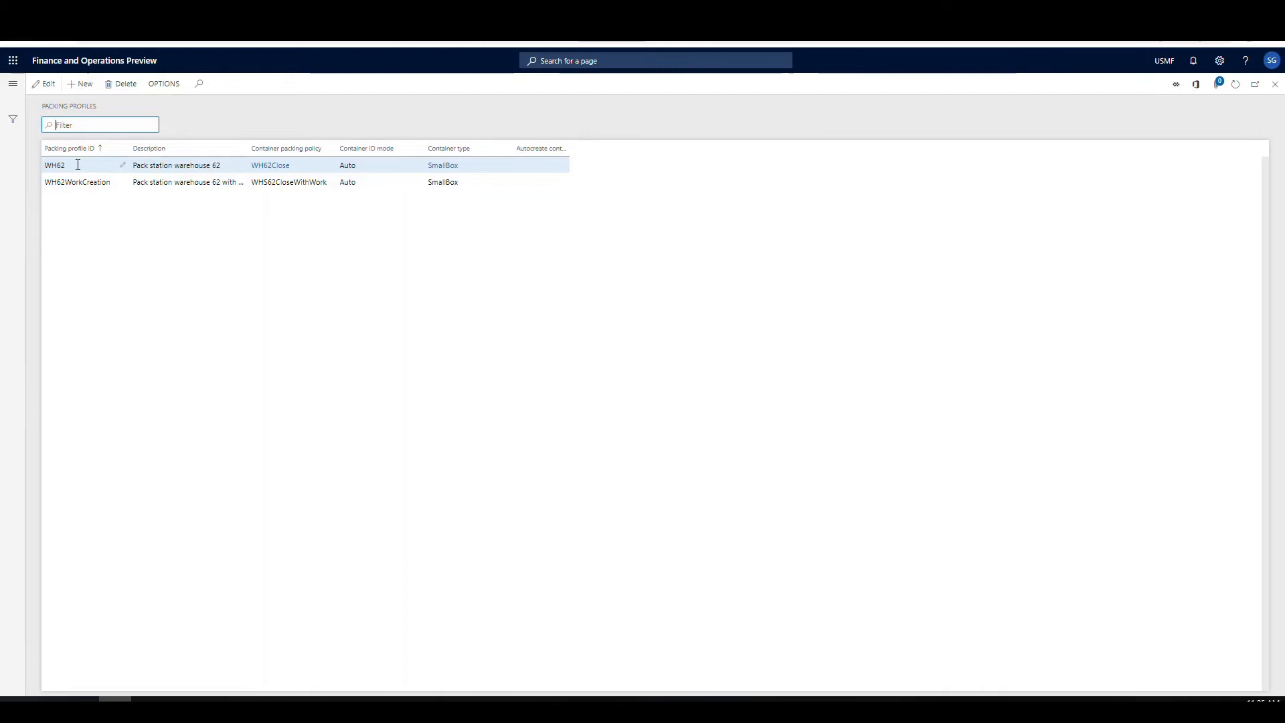
pyautogui.moveTo(246, 148); pyautogui.dragTo(349, 148)
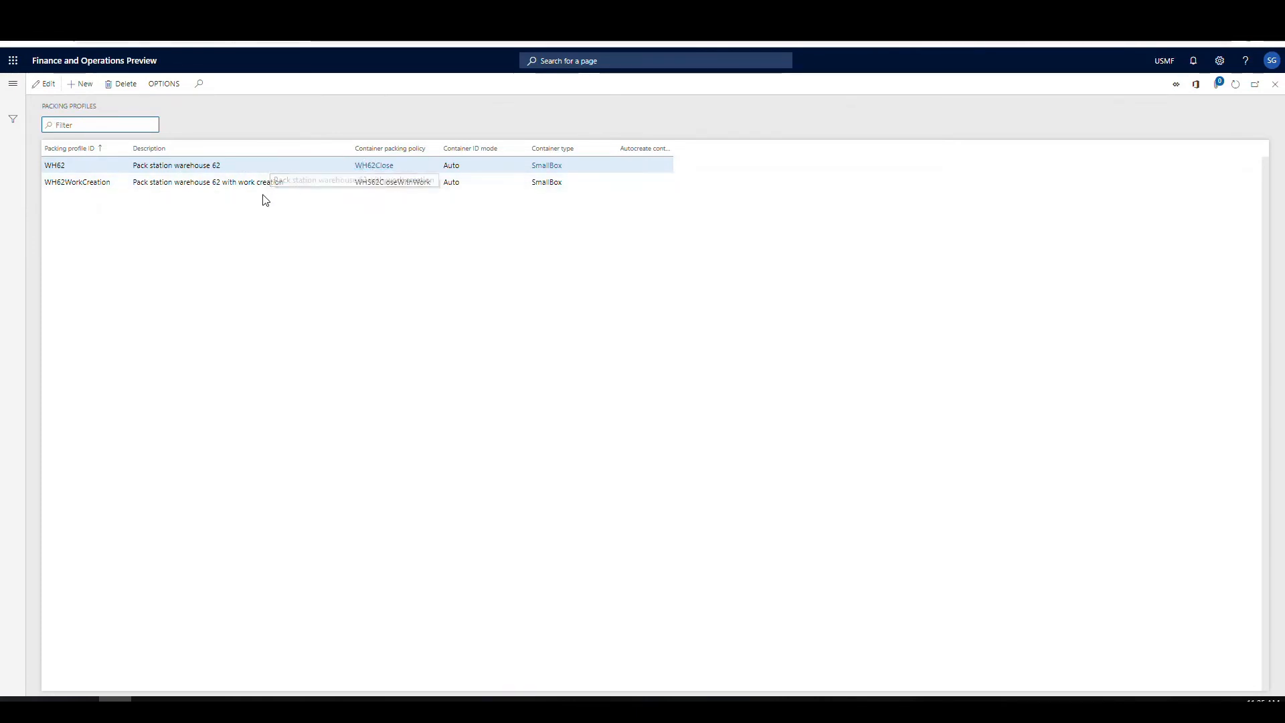
pyautogui.click(293, 164)
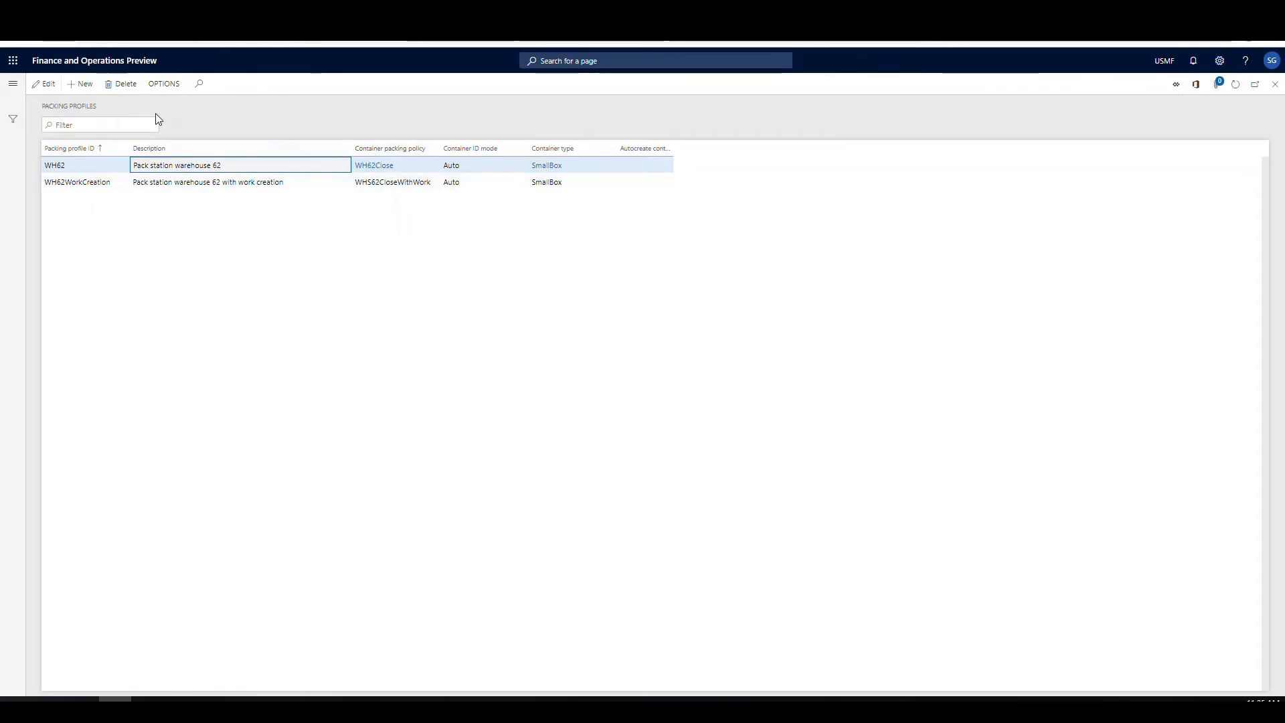
# Open the warehouse work users and make the second worker's record editable to review the profile and default packing station.
pyautogui.click(11, 85)
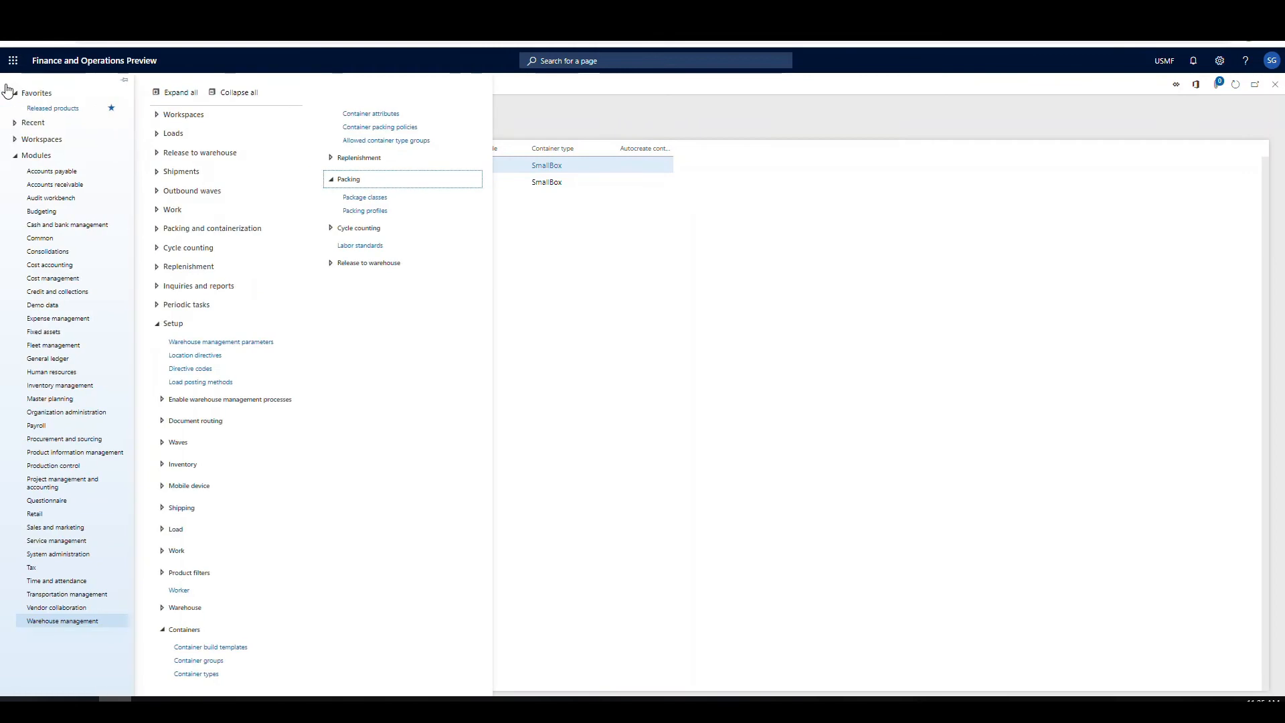
pyautogui.click(186, 593)
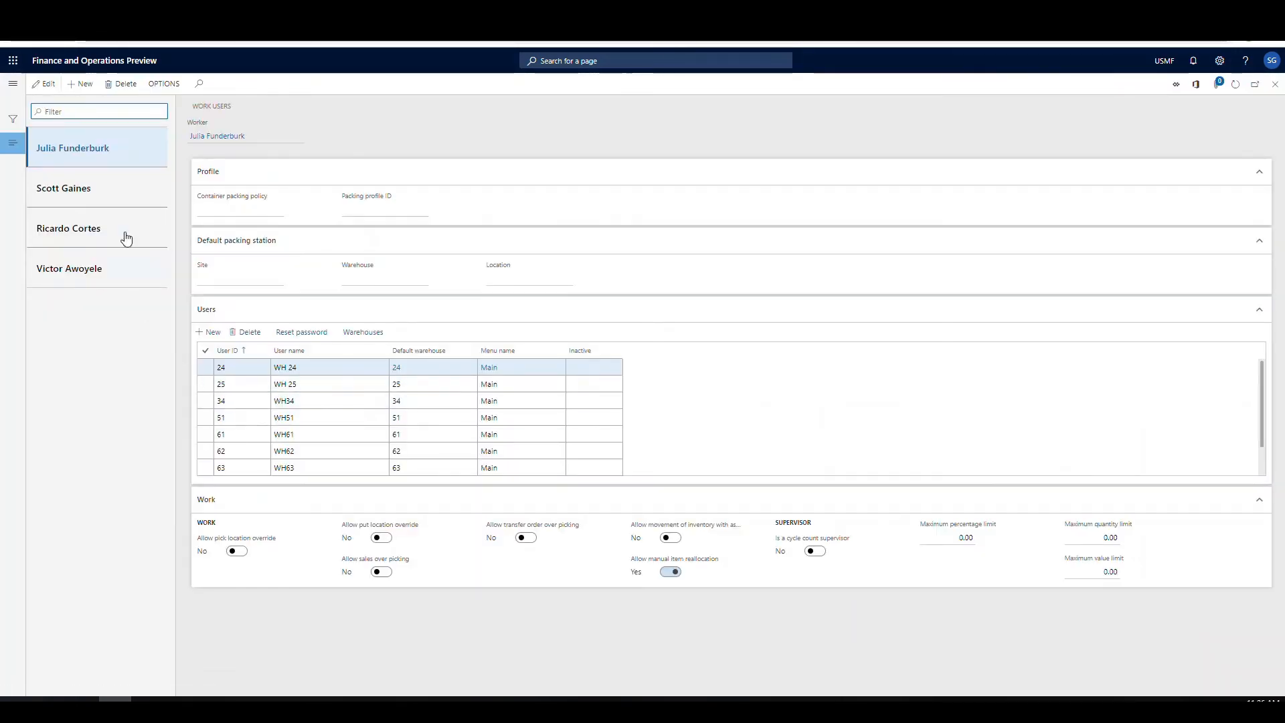
pyautogui.click(101, 204)
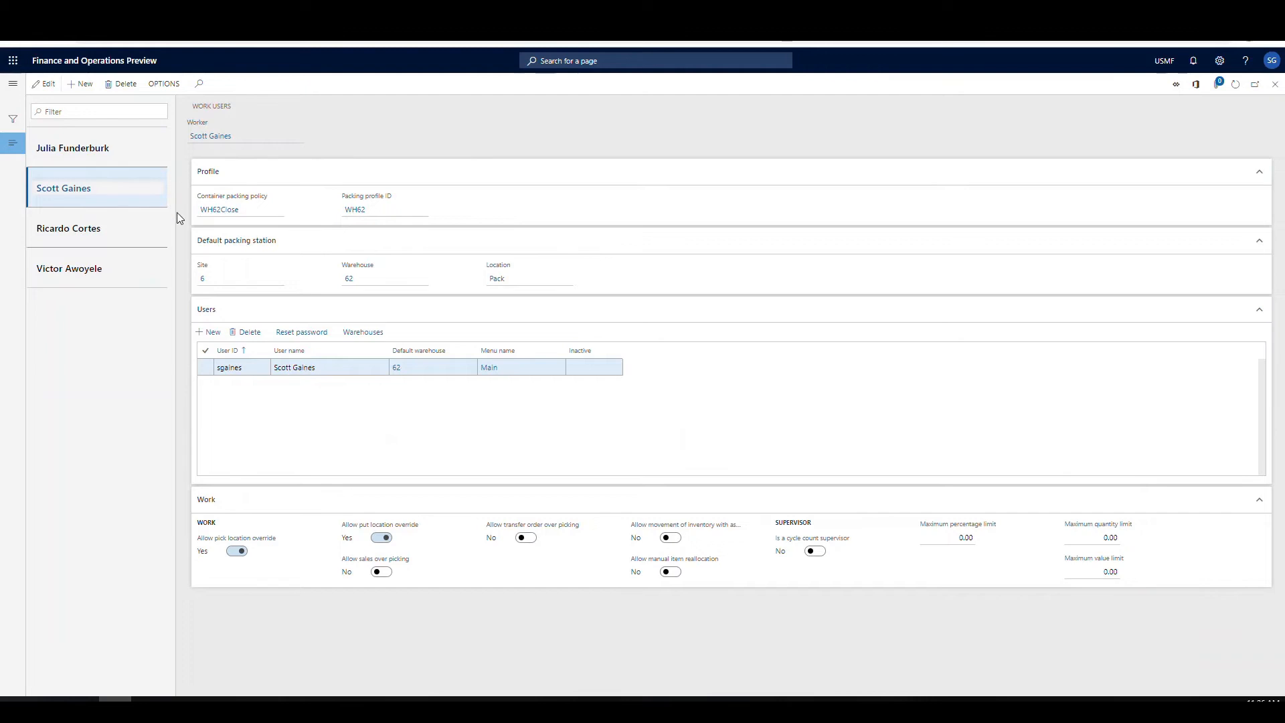
pyautogui.click(45, 83)
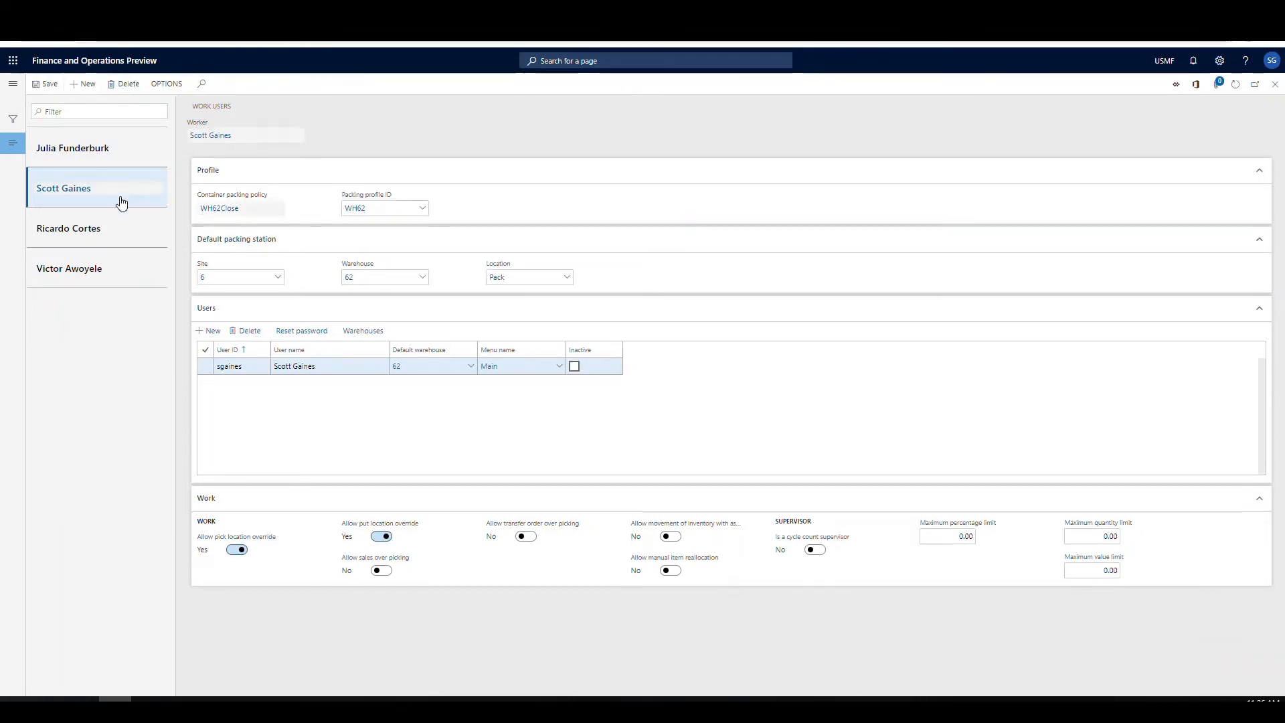
# Switch the worker's packing profile to WH62WorkCreation to check its container packing policy, and set it back to WH62.
pyautogui.click(423, 209)
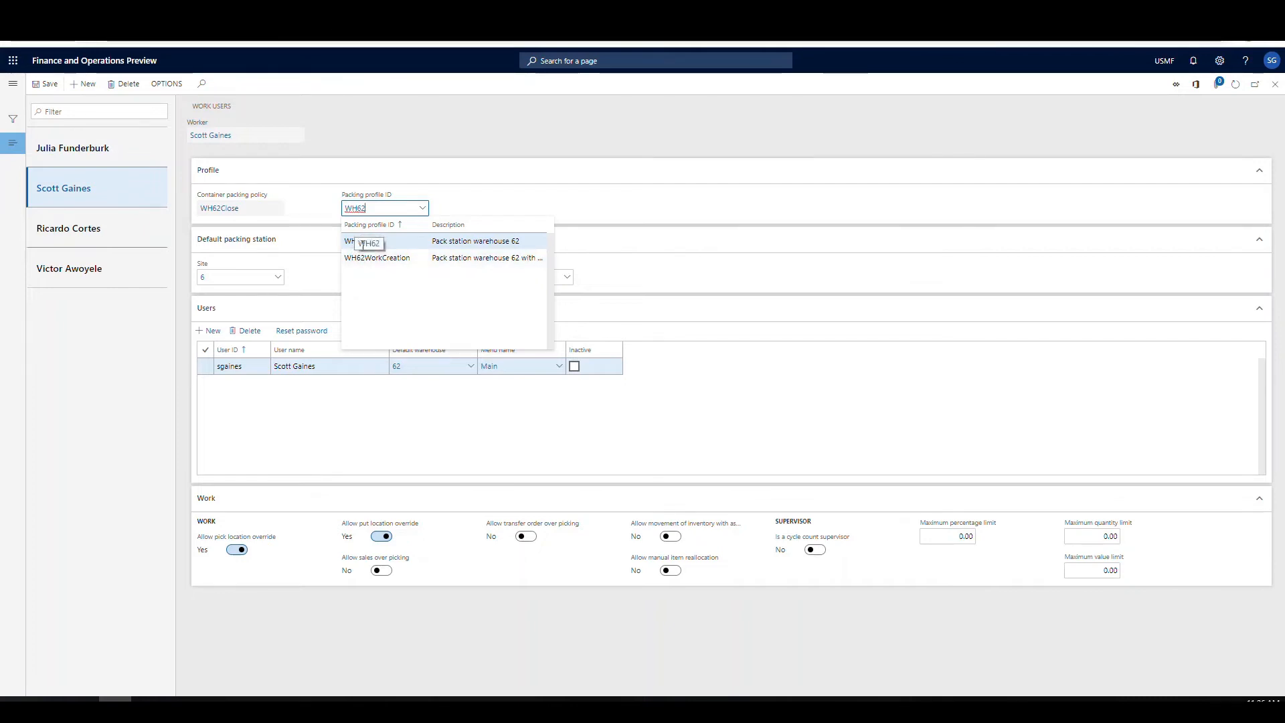
pyautogui.click(374, 259)
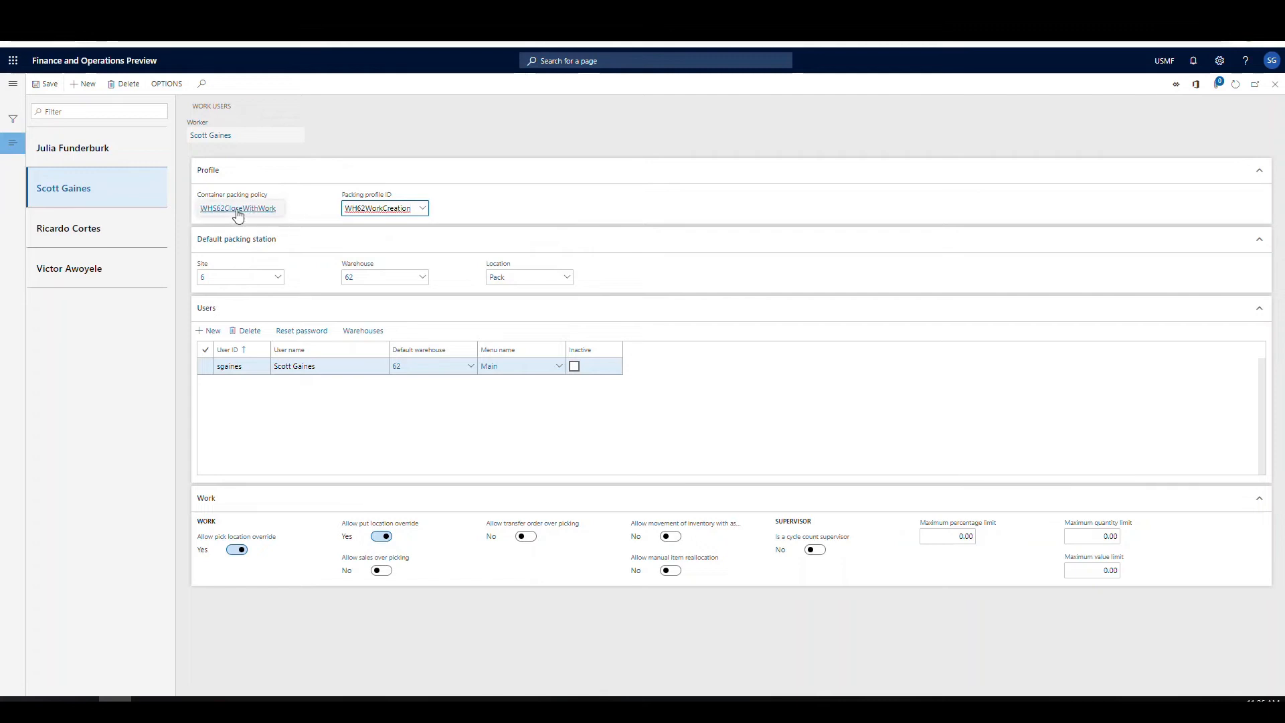
pyautogui.click(423, 208)
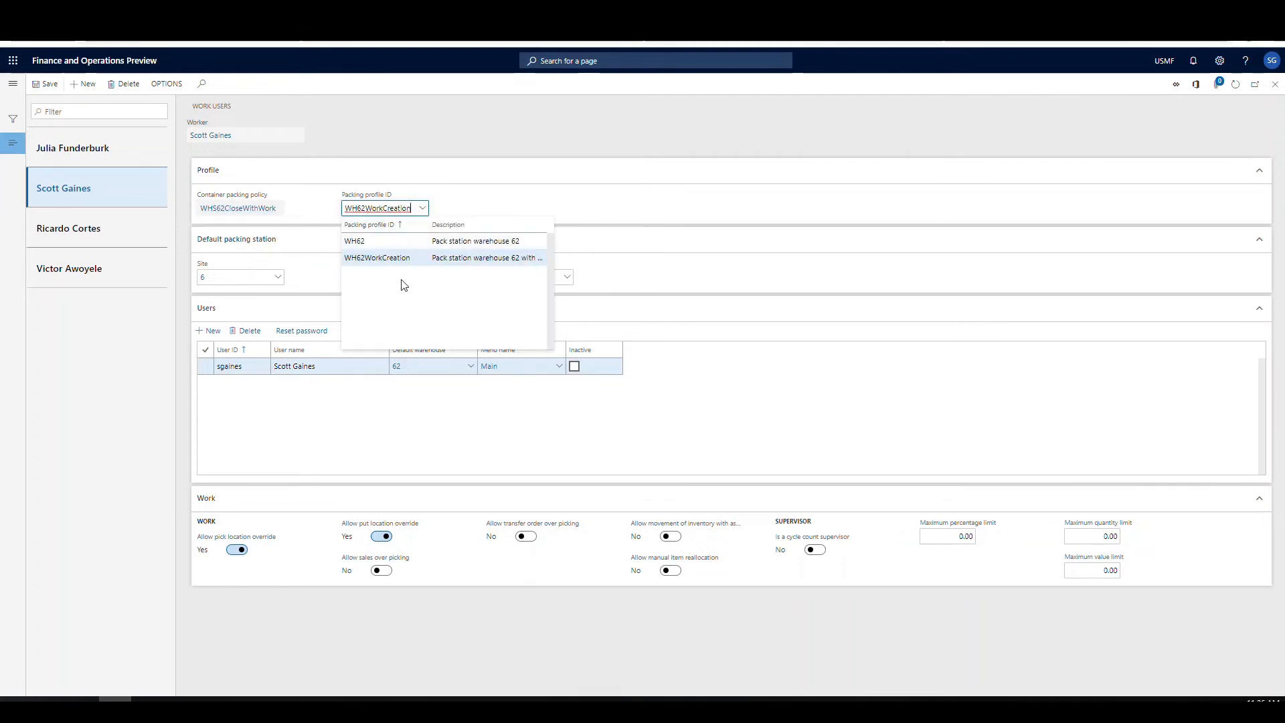
pyautogui.click(365, 241)
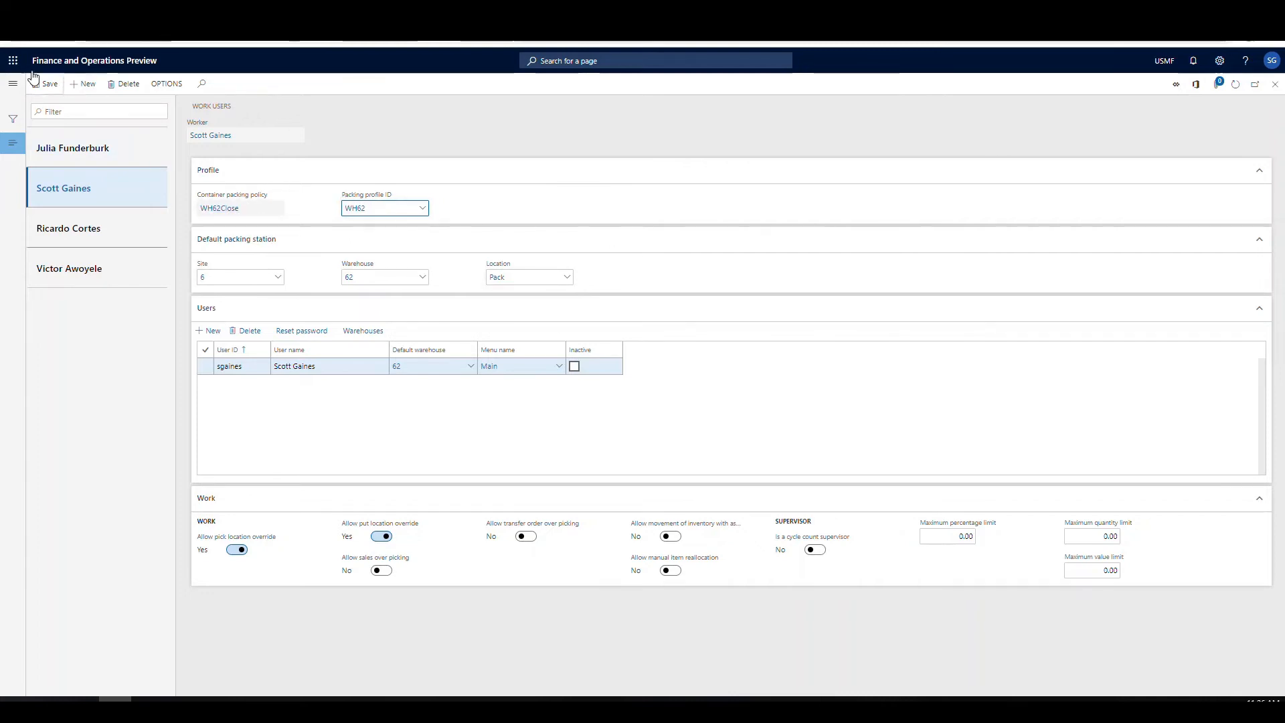
# Open the Pack page under Packing and containerization to bring up the packing station selection.
pyautogui.click(9, 96)
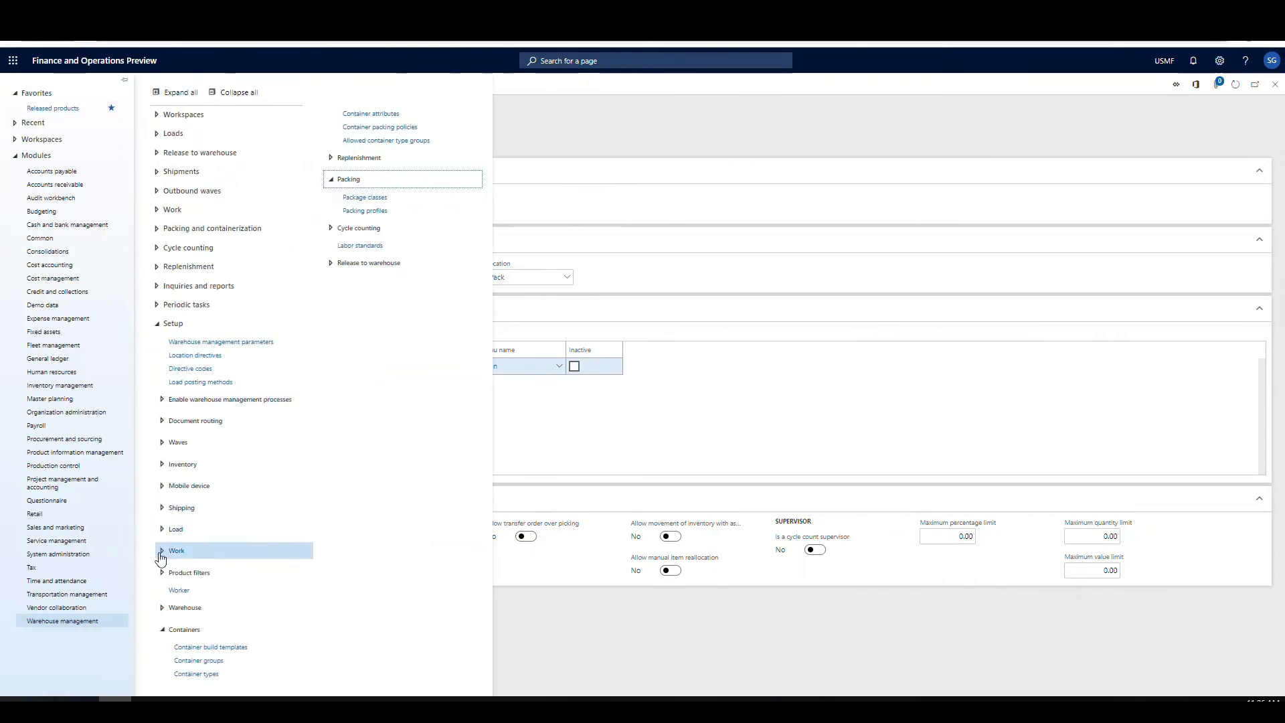
pyautogui.click(231, 94)
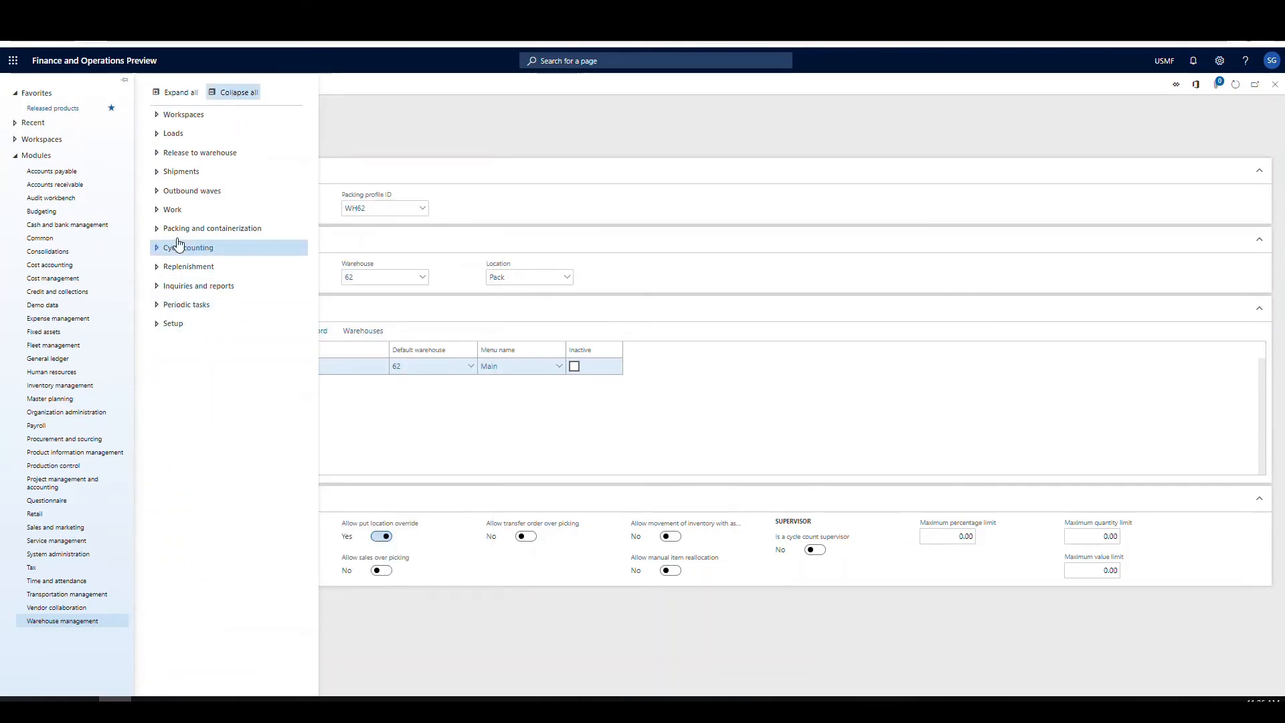
pyautogui.click(160, 229)
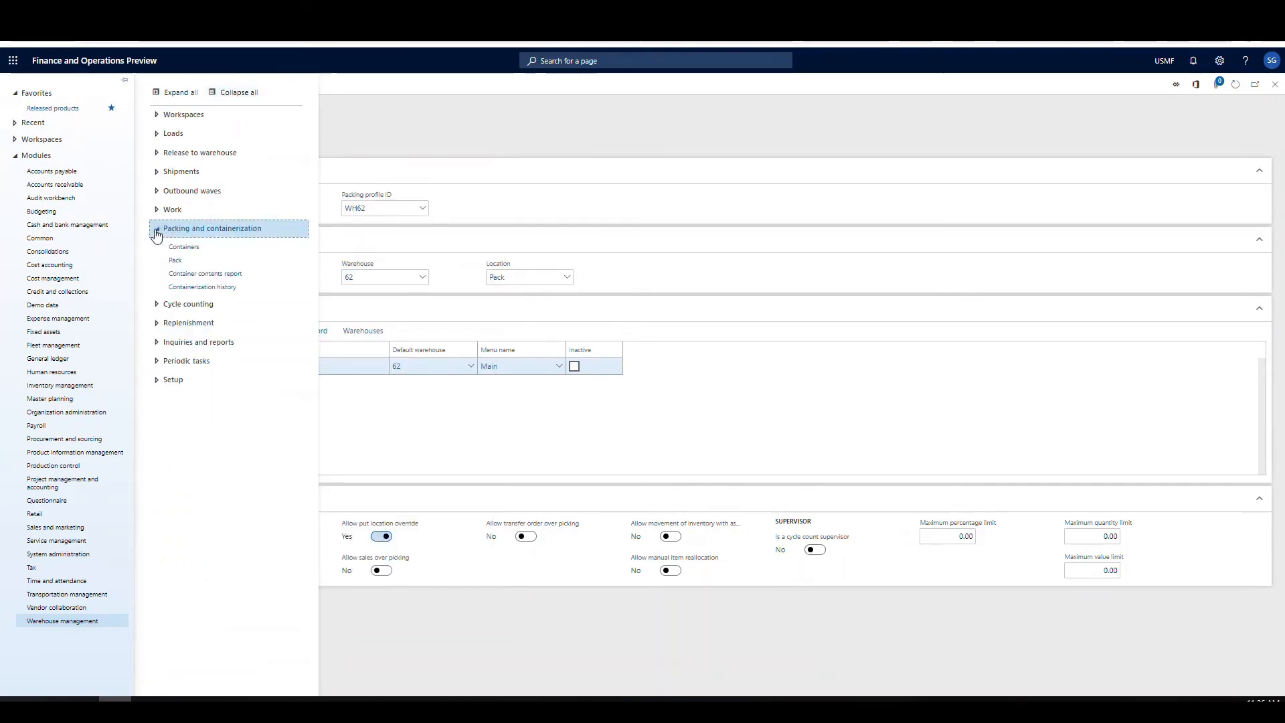
pyautogui.click(175, 262)
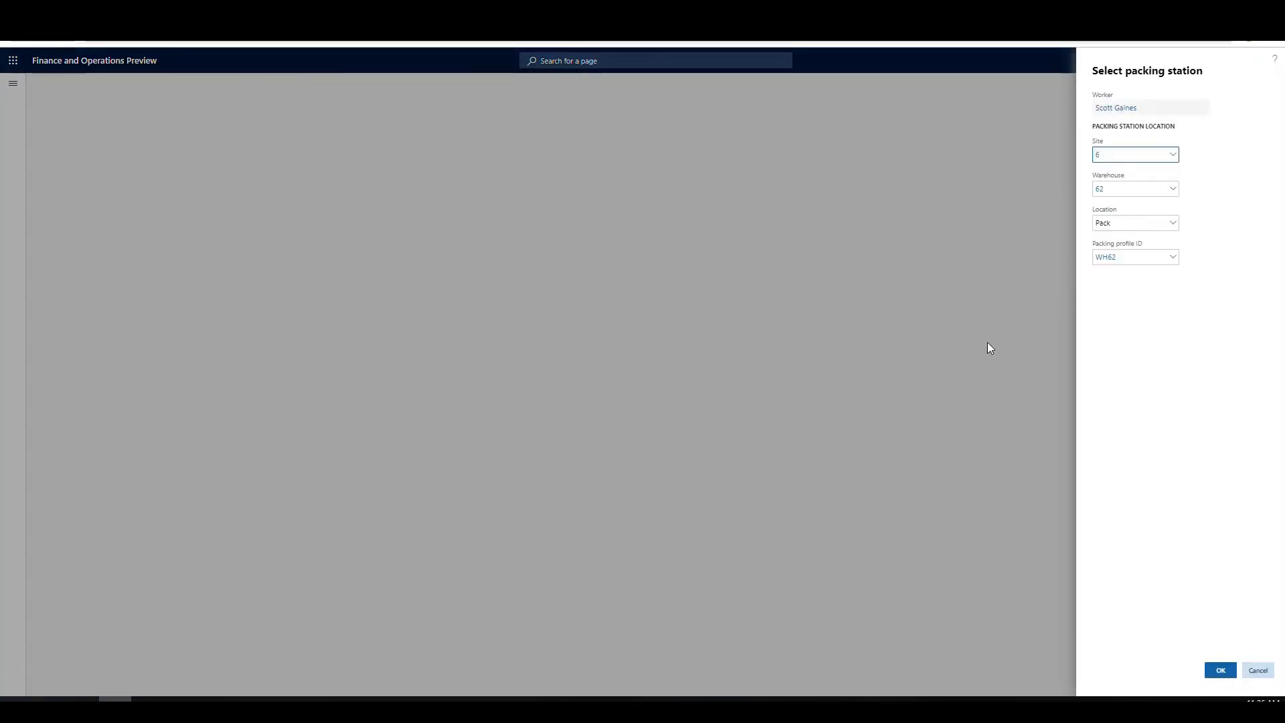
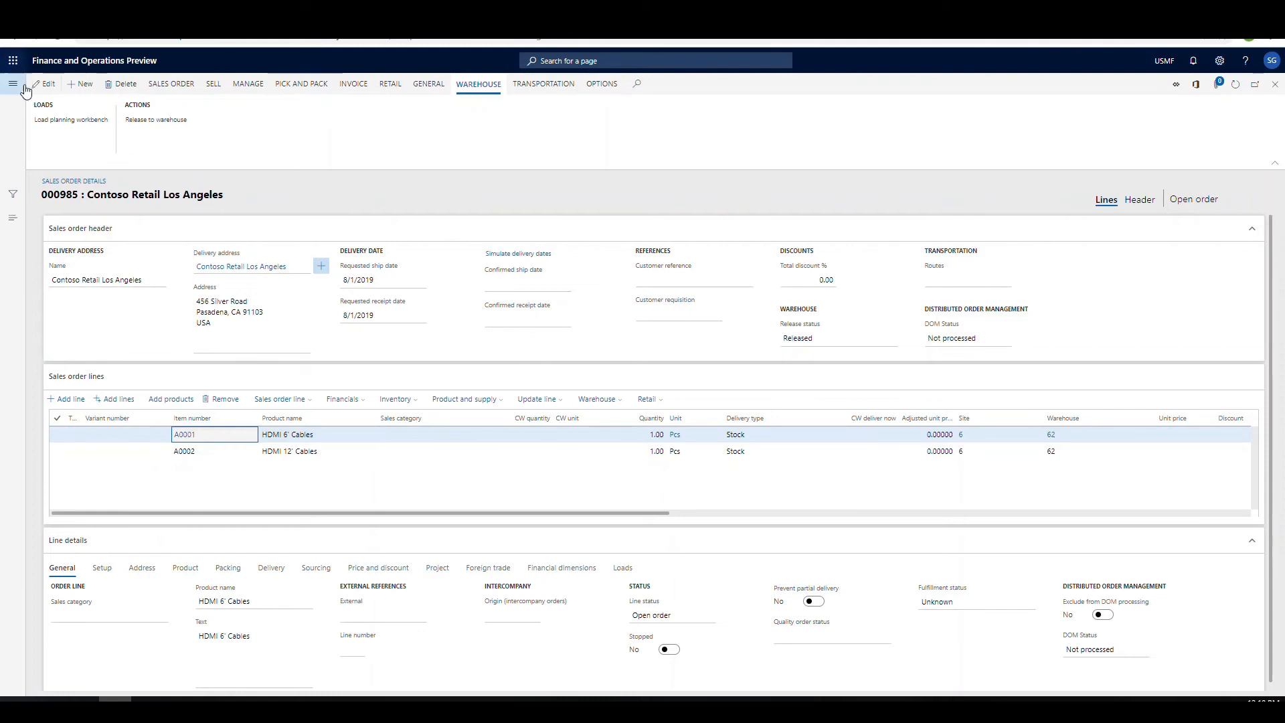
# Open the Pack page in Warehouse management and accept the packing station at site 6, warehouse 62, location Pack, profile WH62.
pyautogui.click(12, 84)
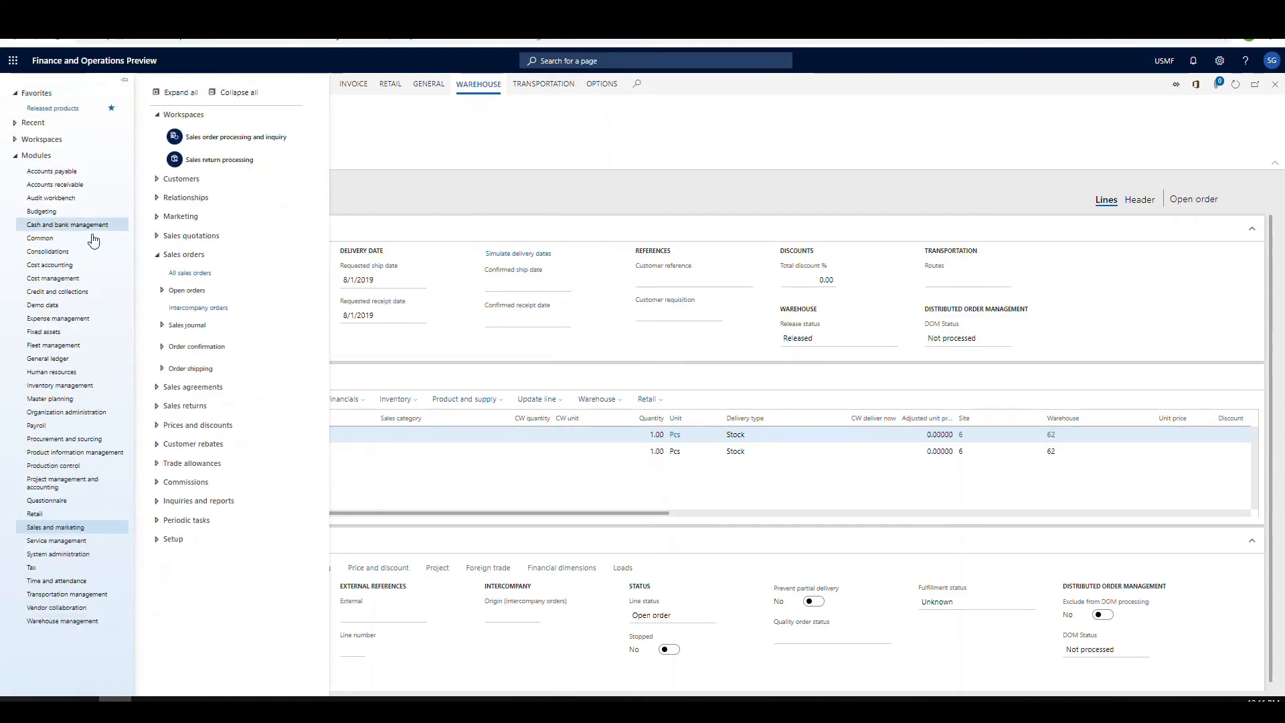
pyautogui.click(62, 621)
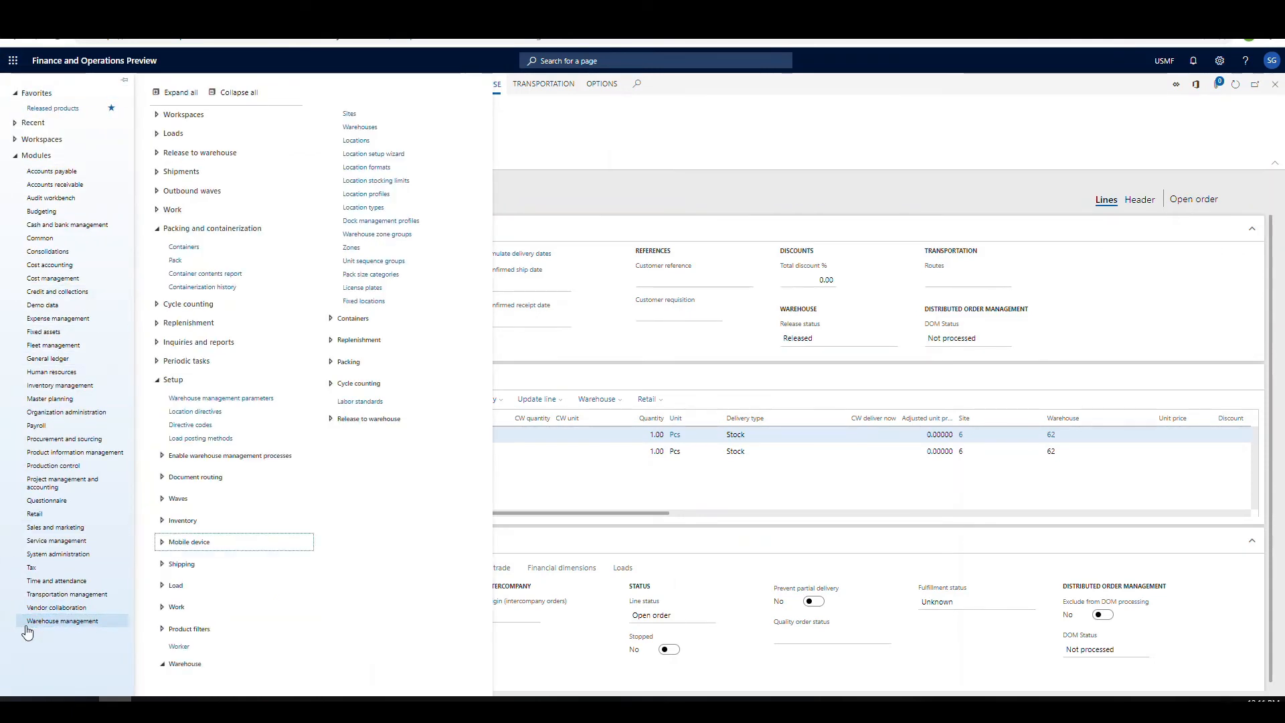
pyautogui.click(154, 380)
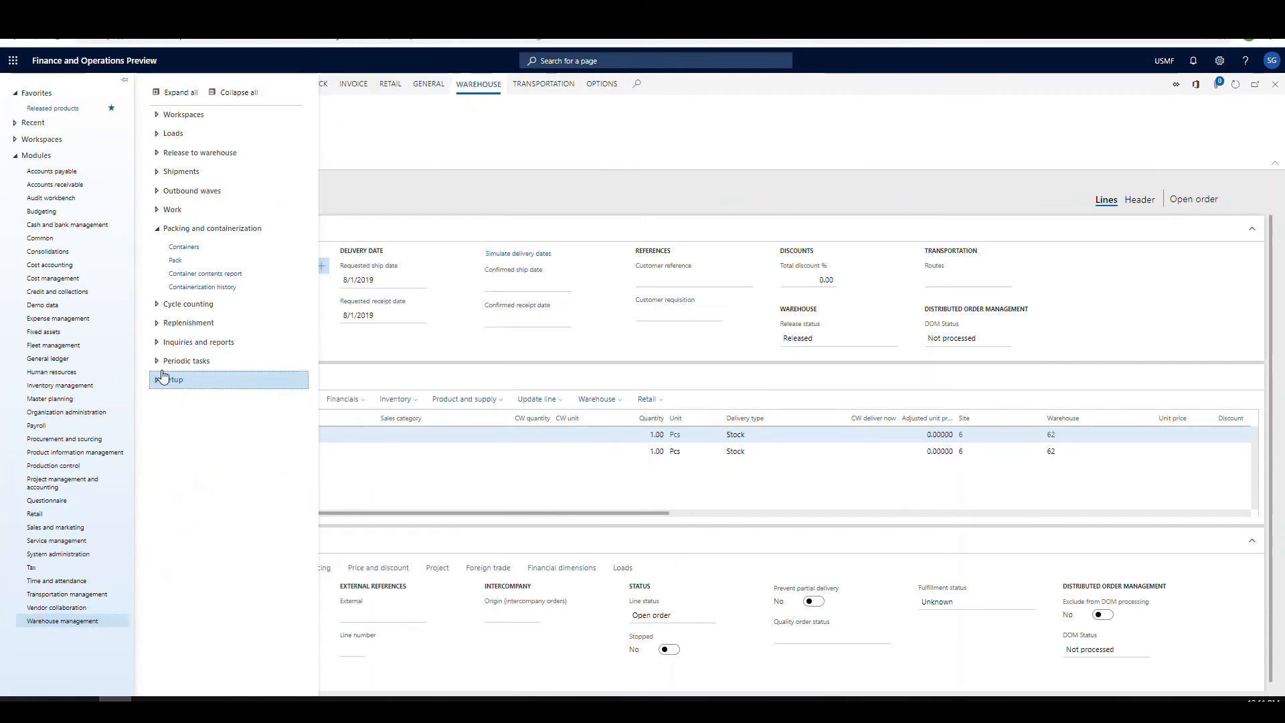
pyautogui.click(175, 260)
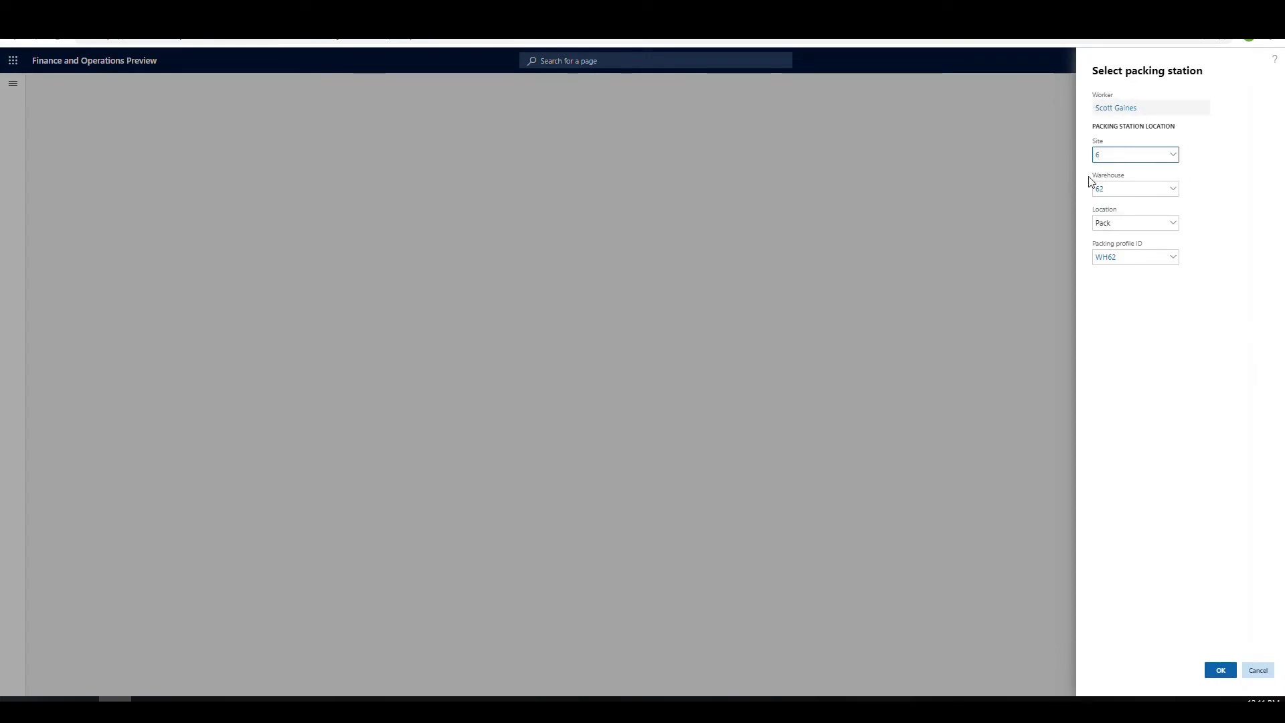
pyautogui.click(1215, 673)
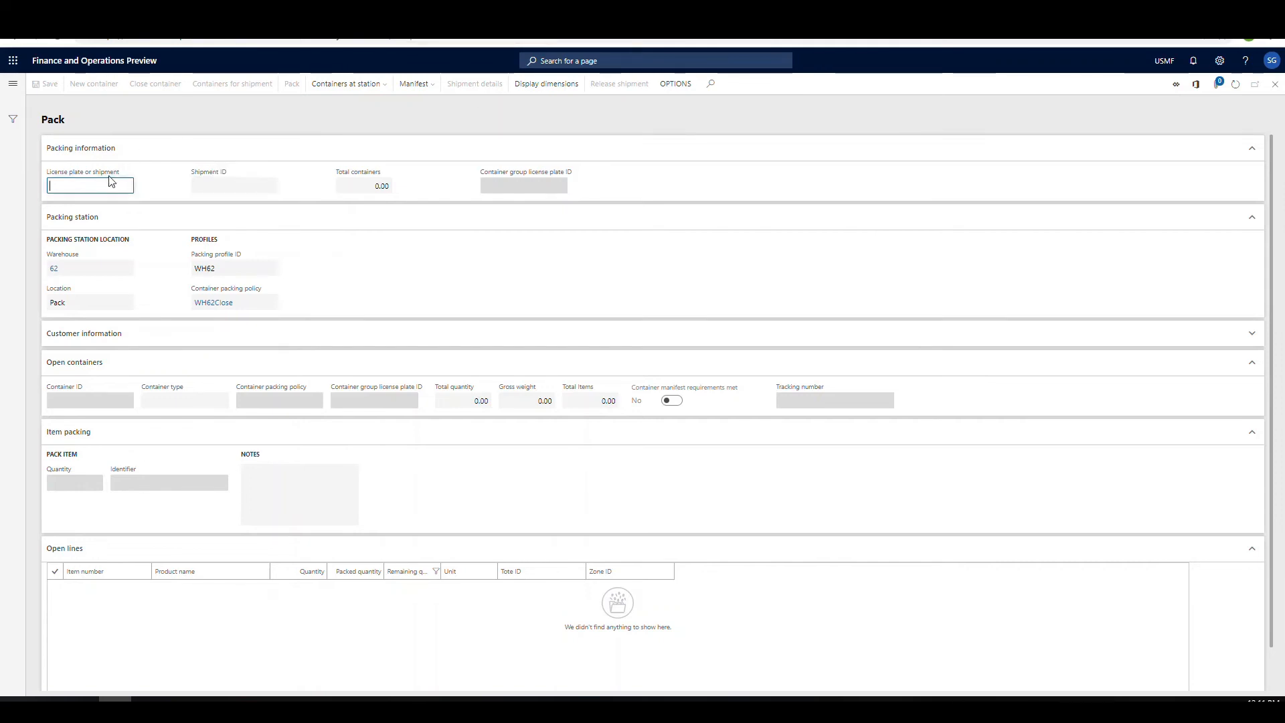
# Load license plate scott-container-1 into the packing station and review its open lines.
pyautogui.write('scott-container-1')
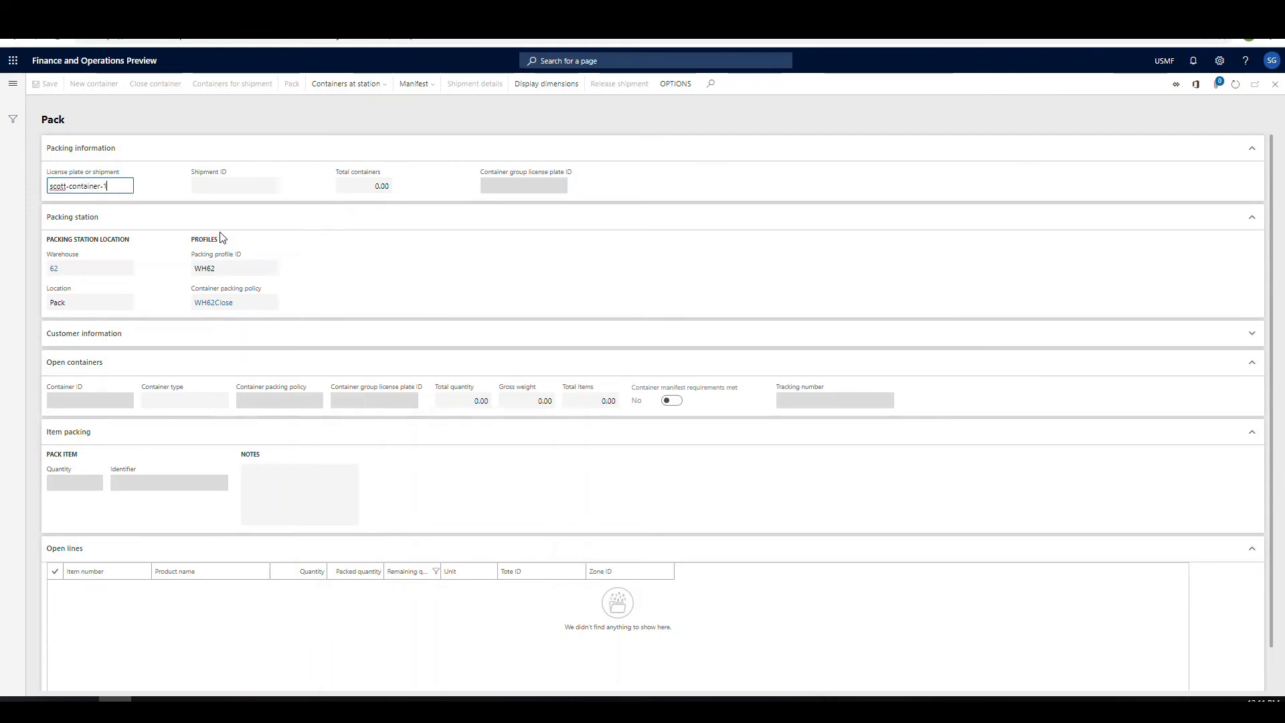
pyautogui.press('Return')
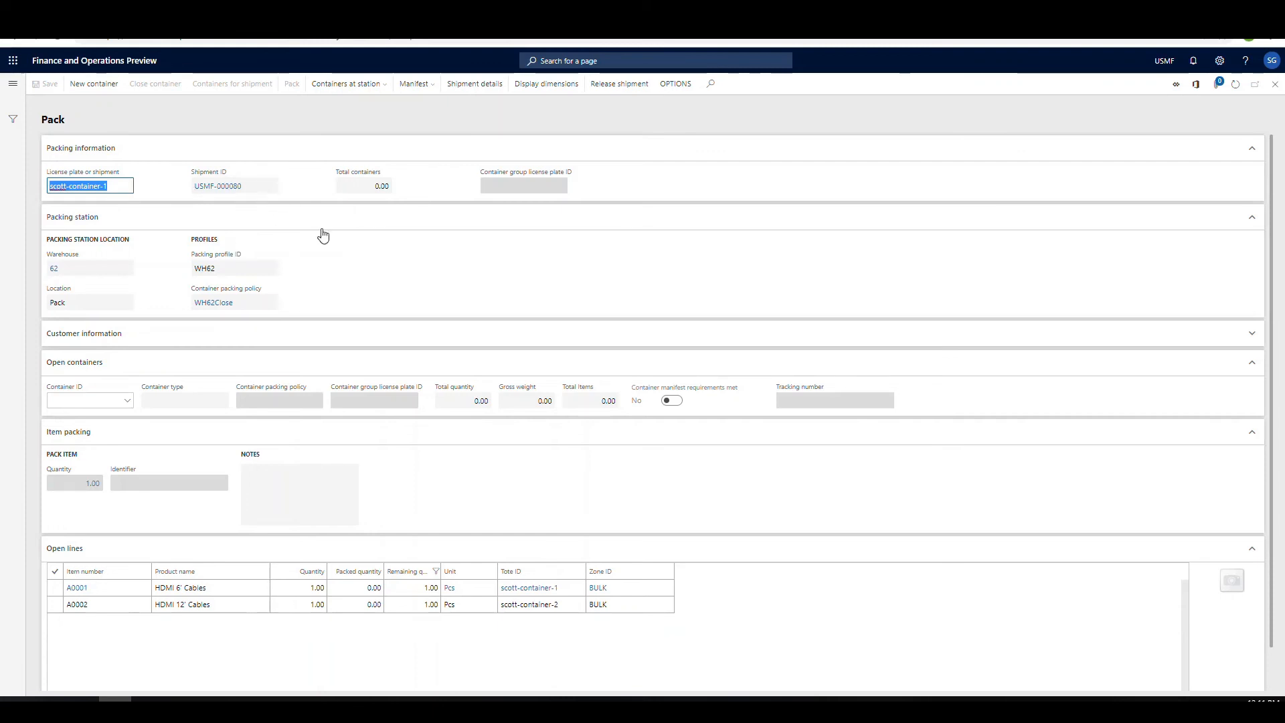
pyautogui.scroll(-1, 120, 573)
pyautogui.click(89, 557)
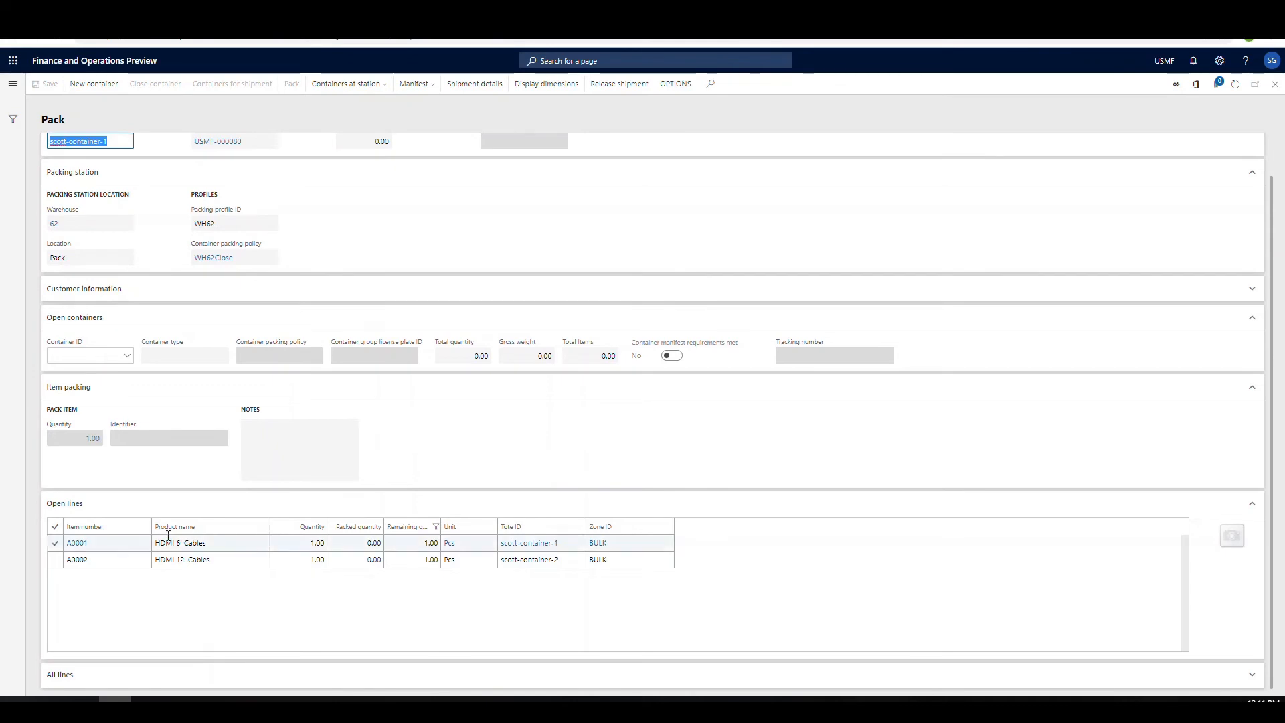
# Create a new container with ID scott-box-1 and container type SmallBox.
pyautogui.scroll(1, 175, 518)
pyautogui.click(94, 84)
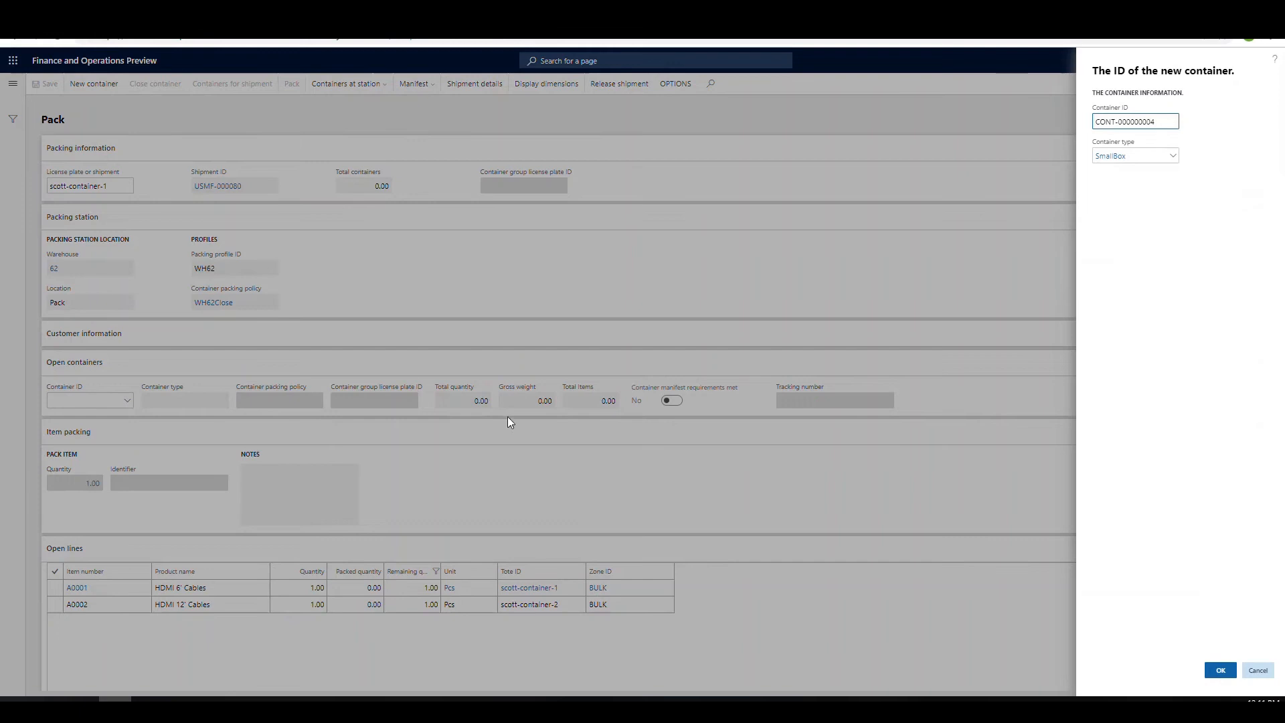
pyautogui.moveTo(1168, 124); pyautogui.dragTo(1093, 127)
pyautogui.write('scott-box')
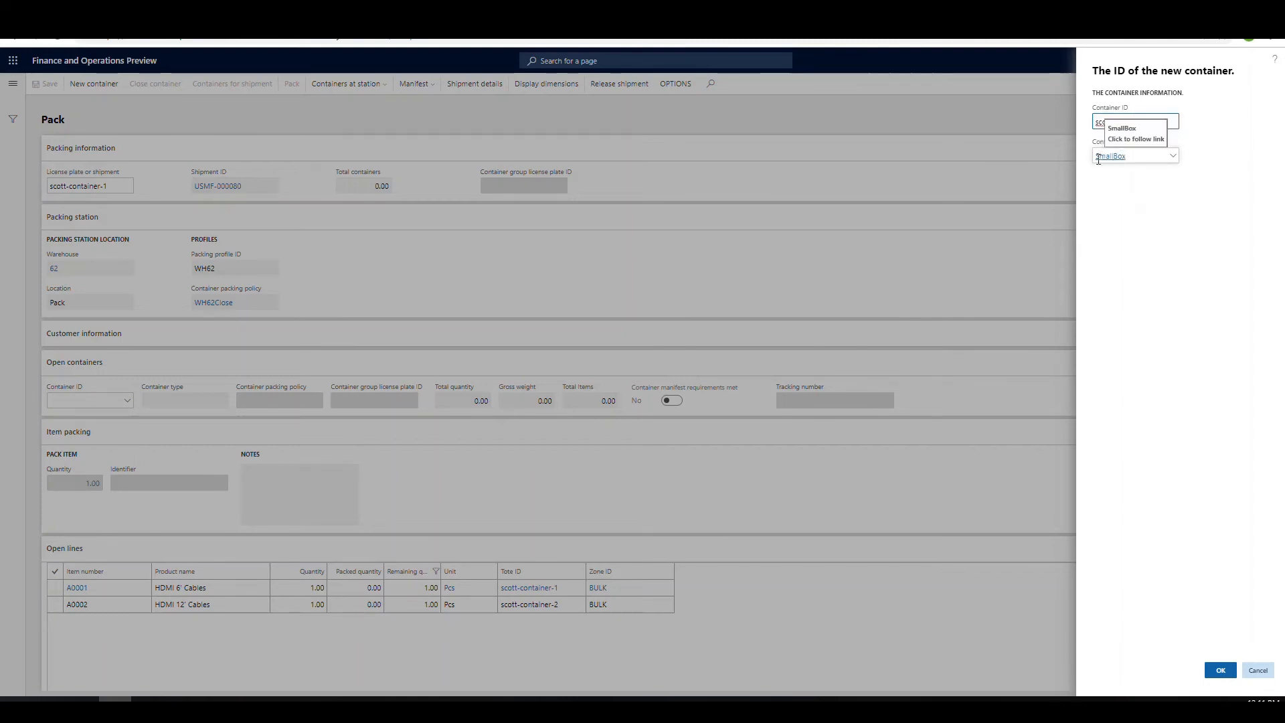
pyautogui.click(1175, 159)
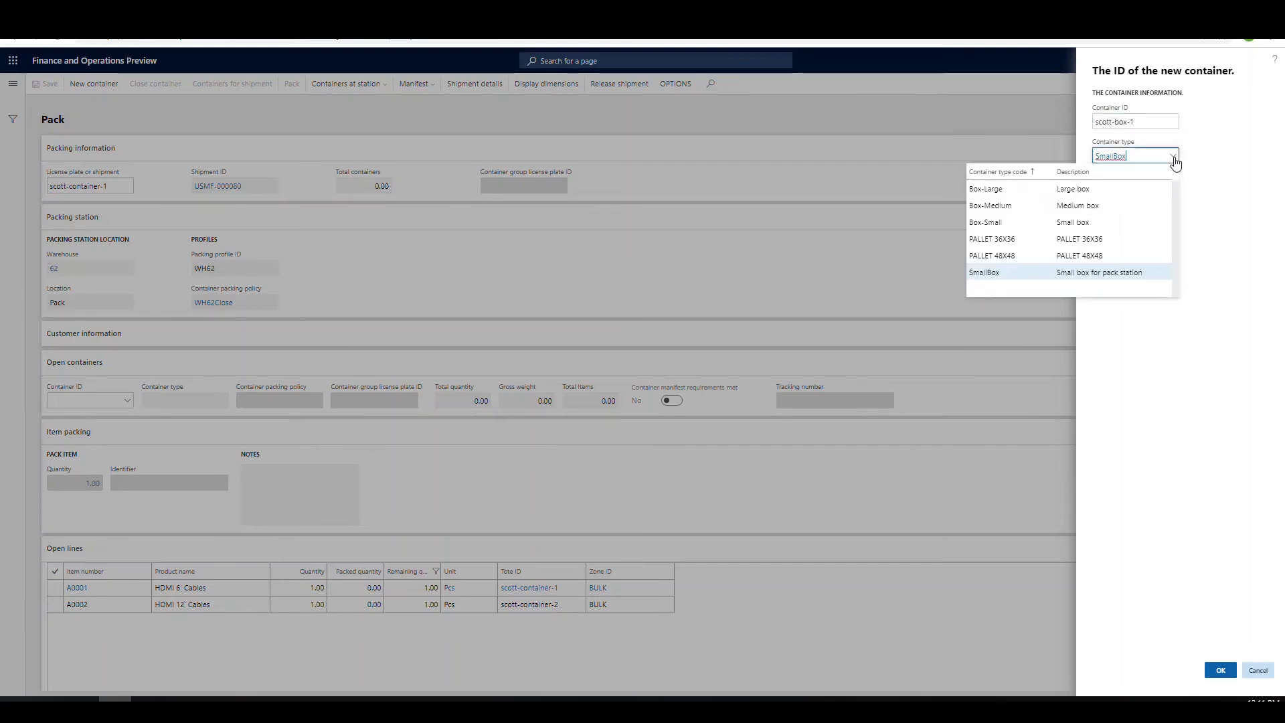
pyautogui.click(1175, 160)
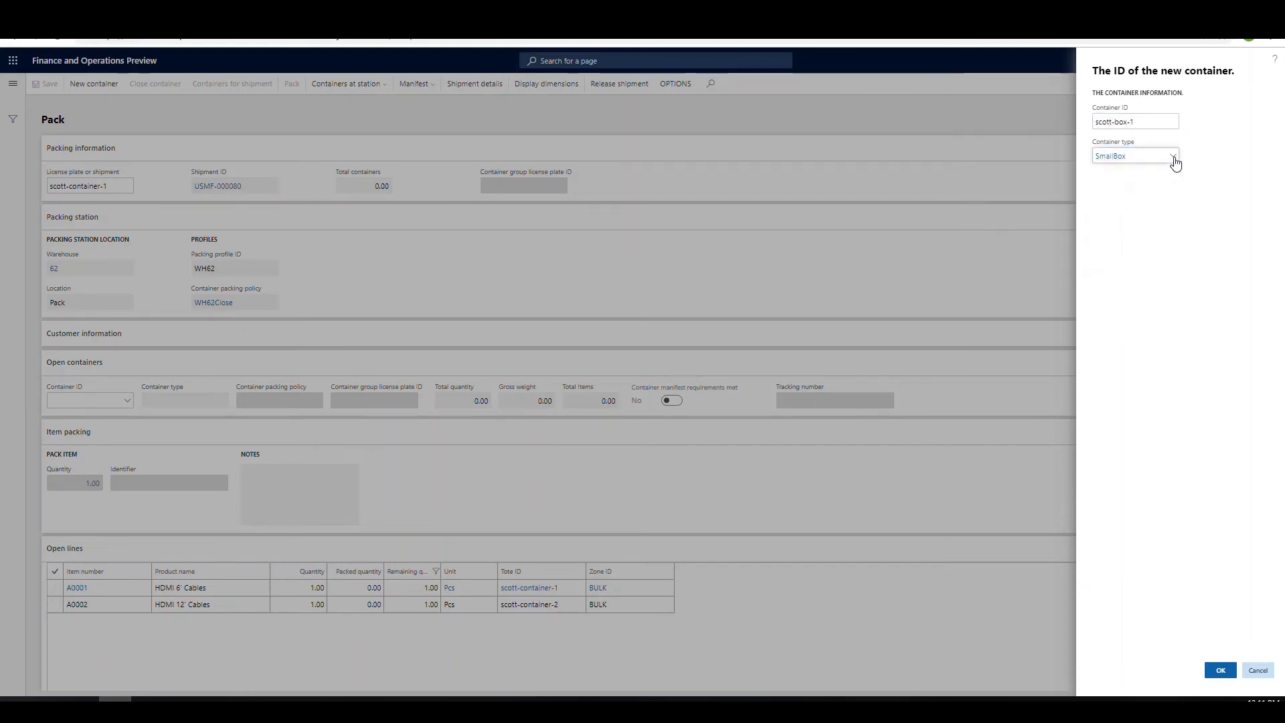
pyautogui.click(1221, 671)
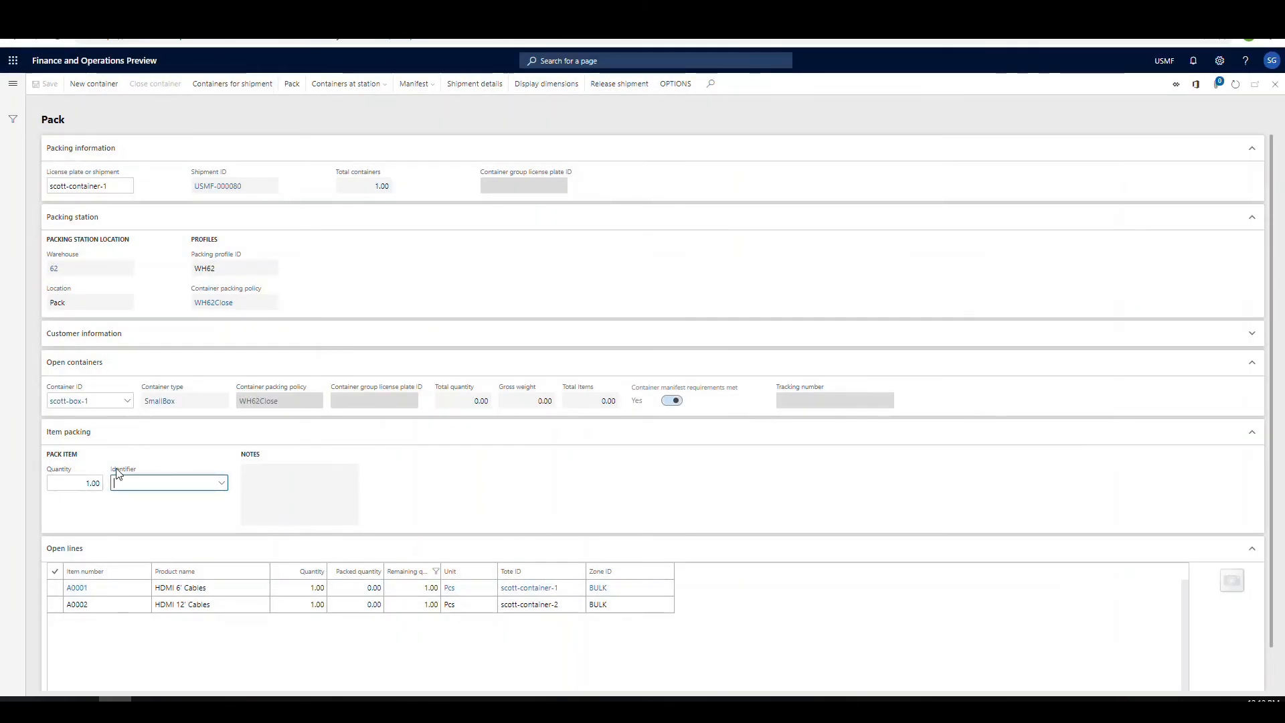
# Pack a quantity of 1 of item A0001 into container scott-box-1 by its item identifier.
pyautogui.click(55, 591)
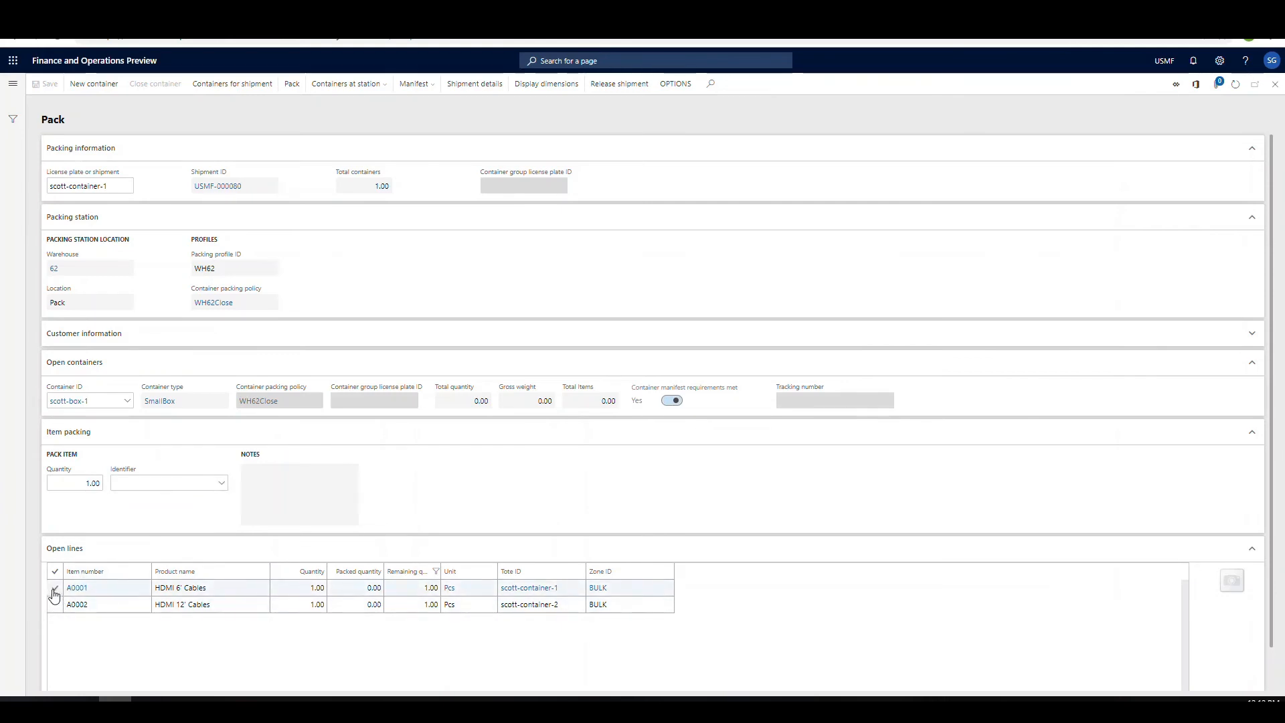
pyautogui.click(143, 483)
pyautogui.write('A0001')
pyautogui.press('Tab')
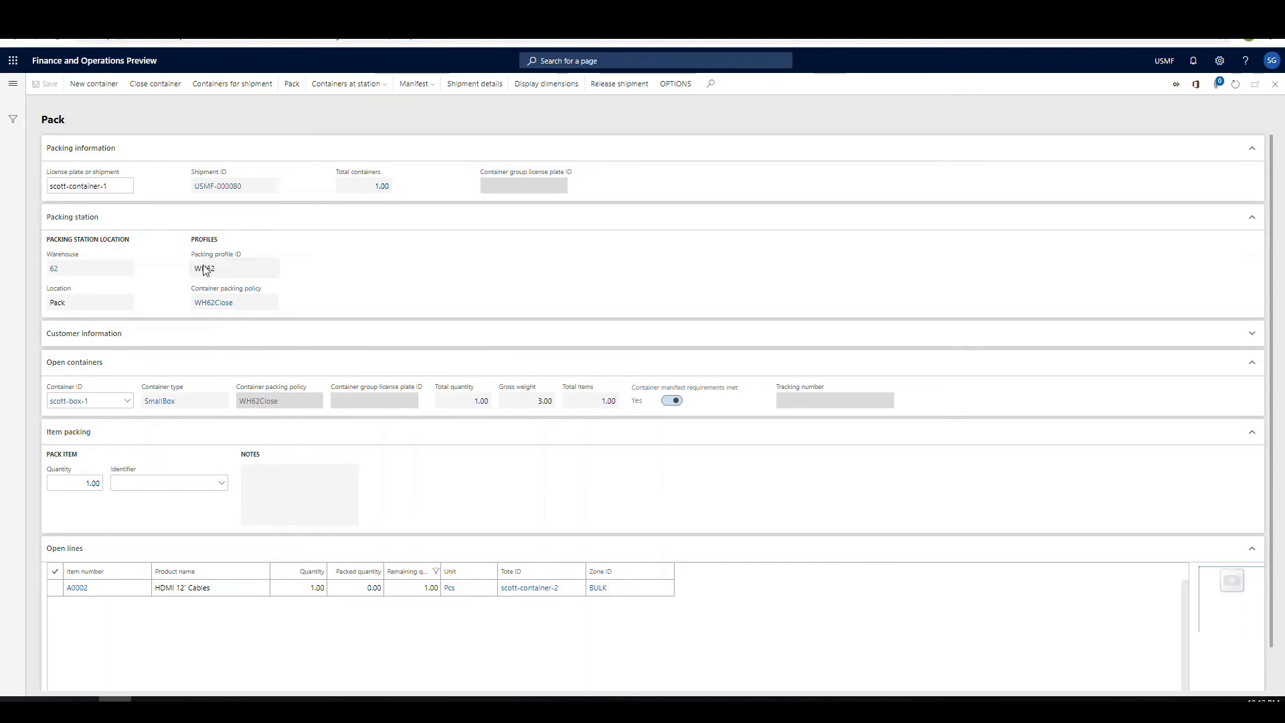
pyautogui.click(105, 589)
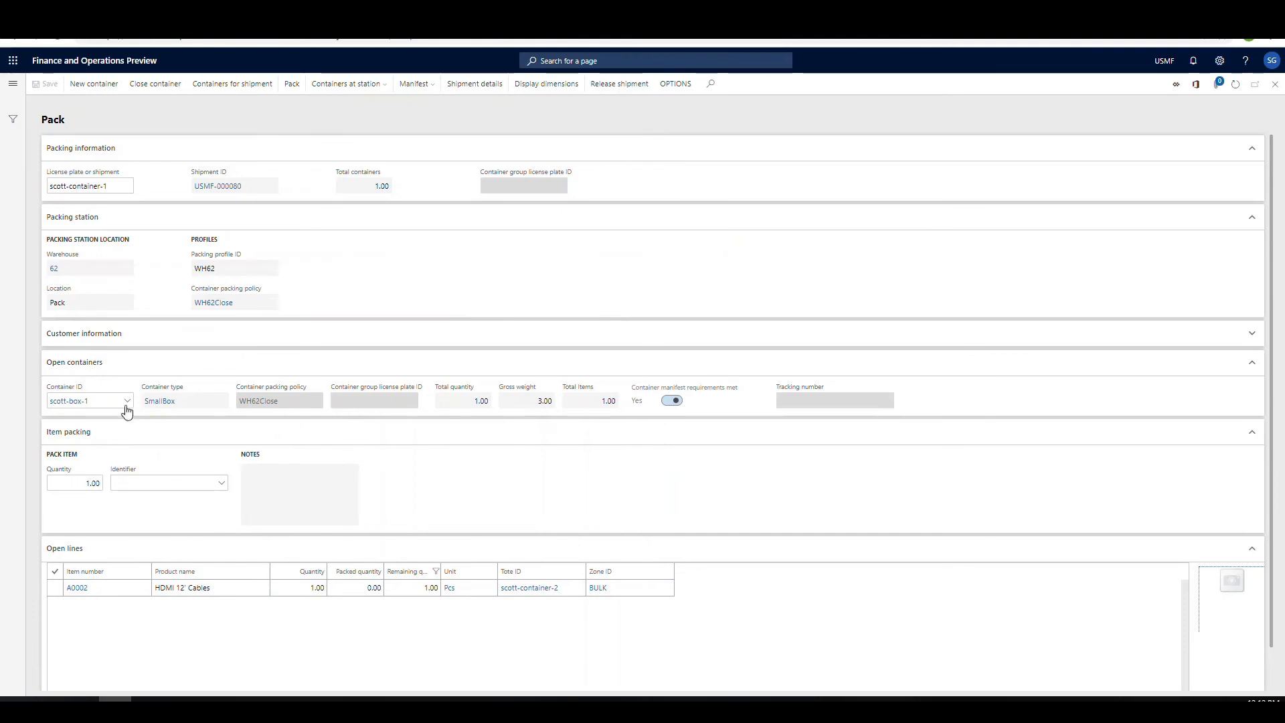
# Close container scott-box-1 to location Baydoor using the system weight.
pyautogui.click(161, 83)
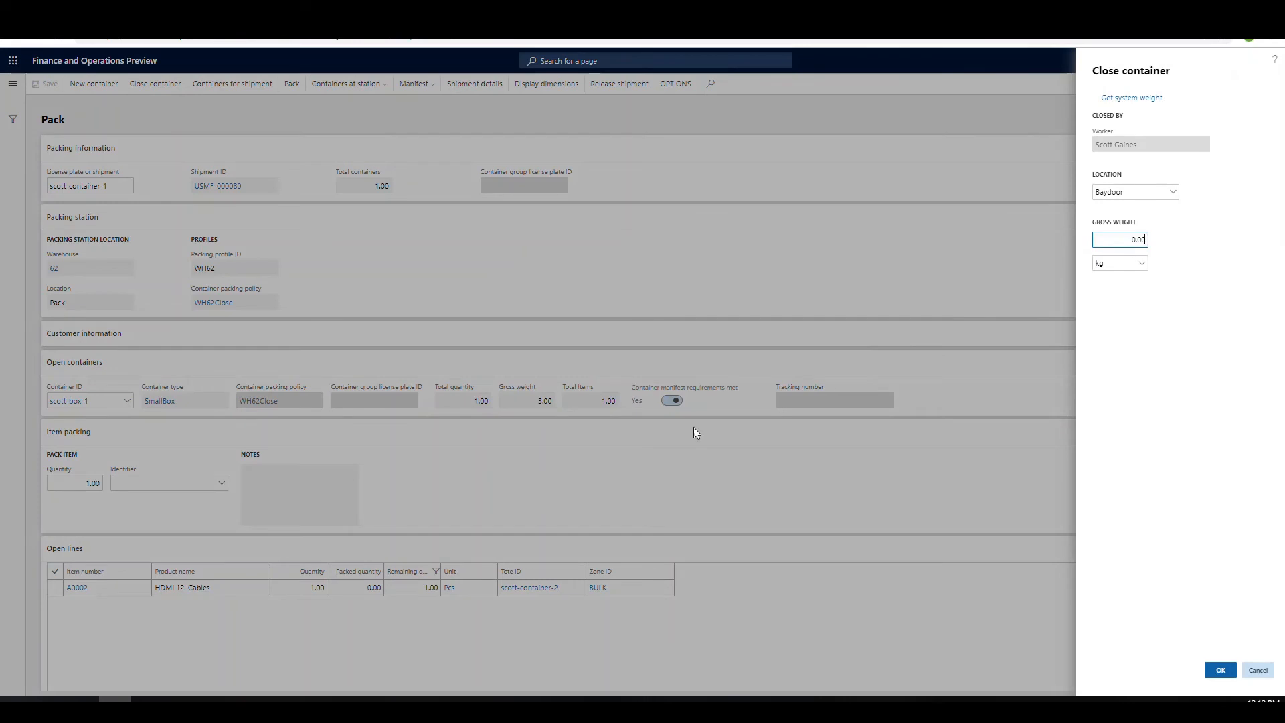
pyautogui.click(1139, 100)
pyautogui.click(1215, 668)
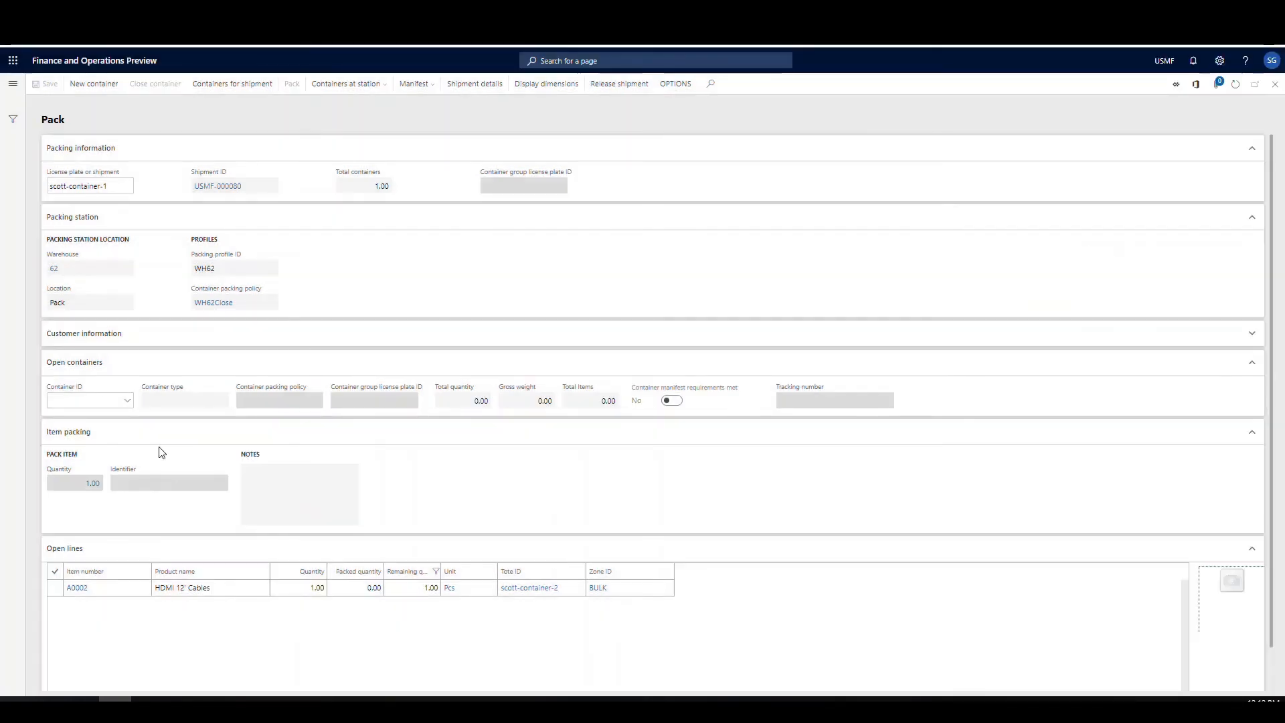
# Create a second container with ID scott-box-2 and container type SmallBox.
pyautogui.click(86, 85)
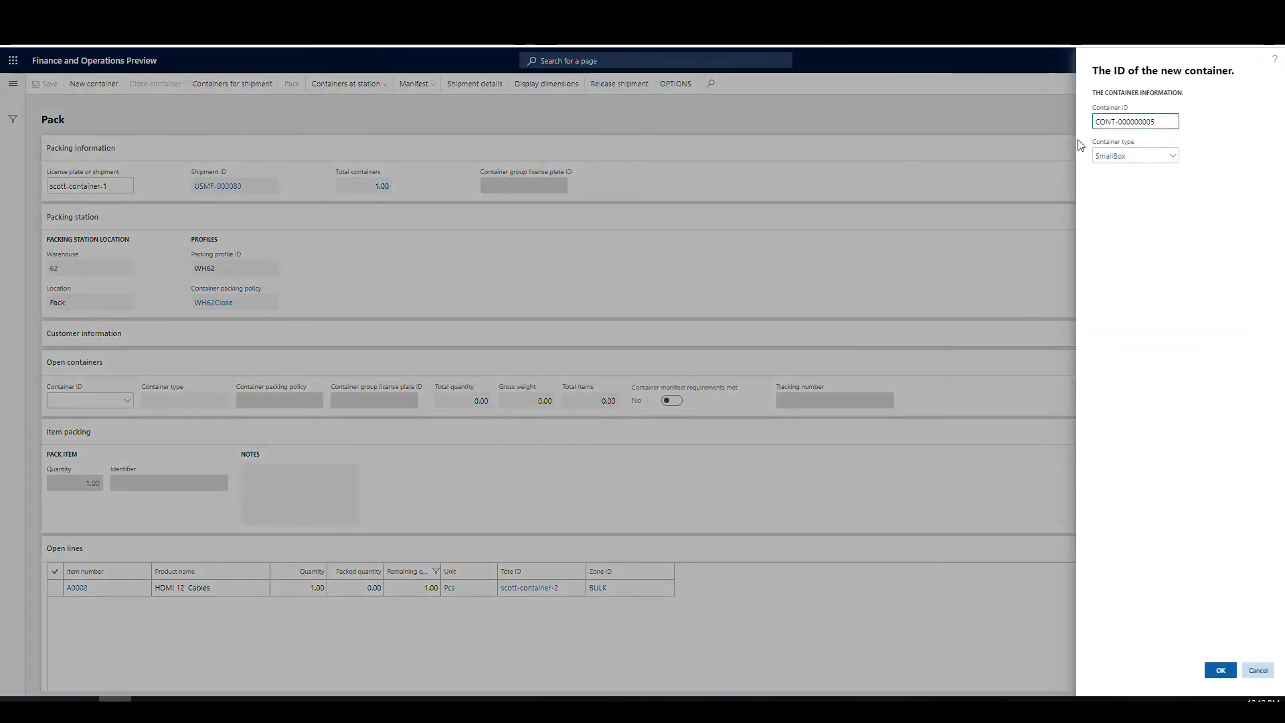
pyautogui.tripleClick(1170, 120)
pyautogui.write('scott-box-2')
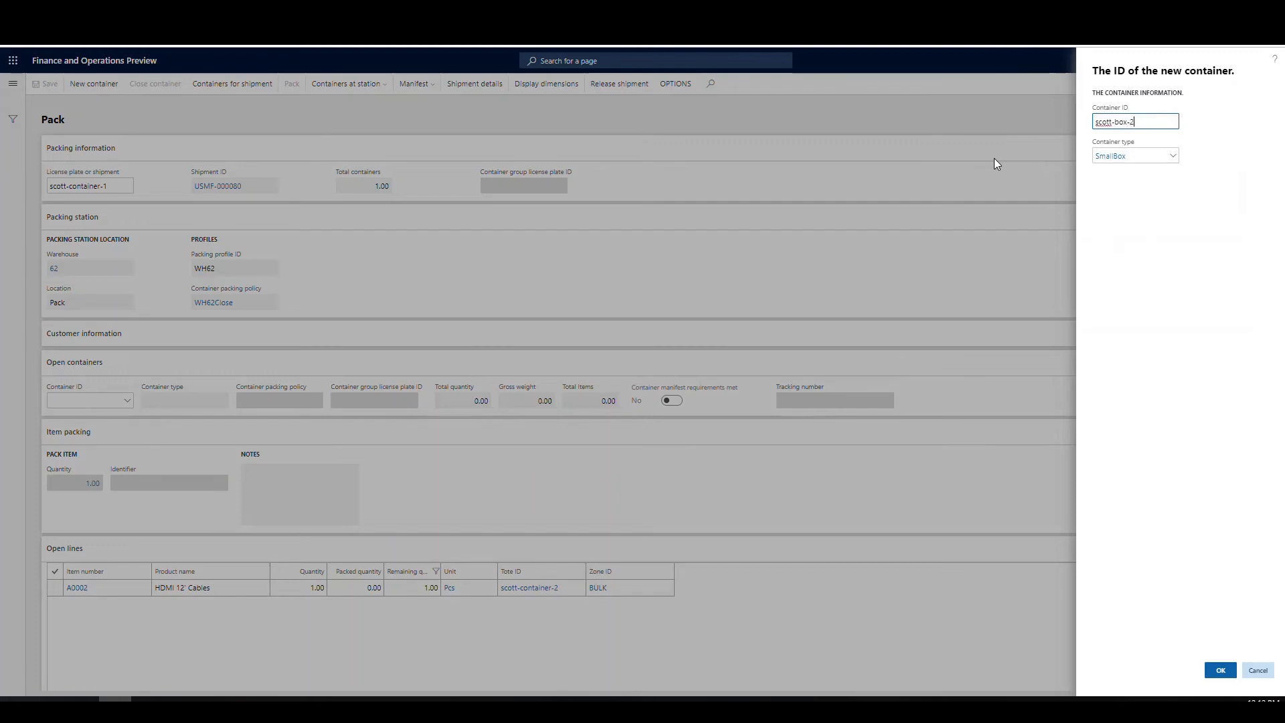
pyautogui.click(1226, 671)
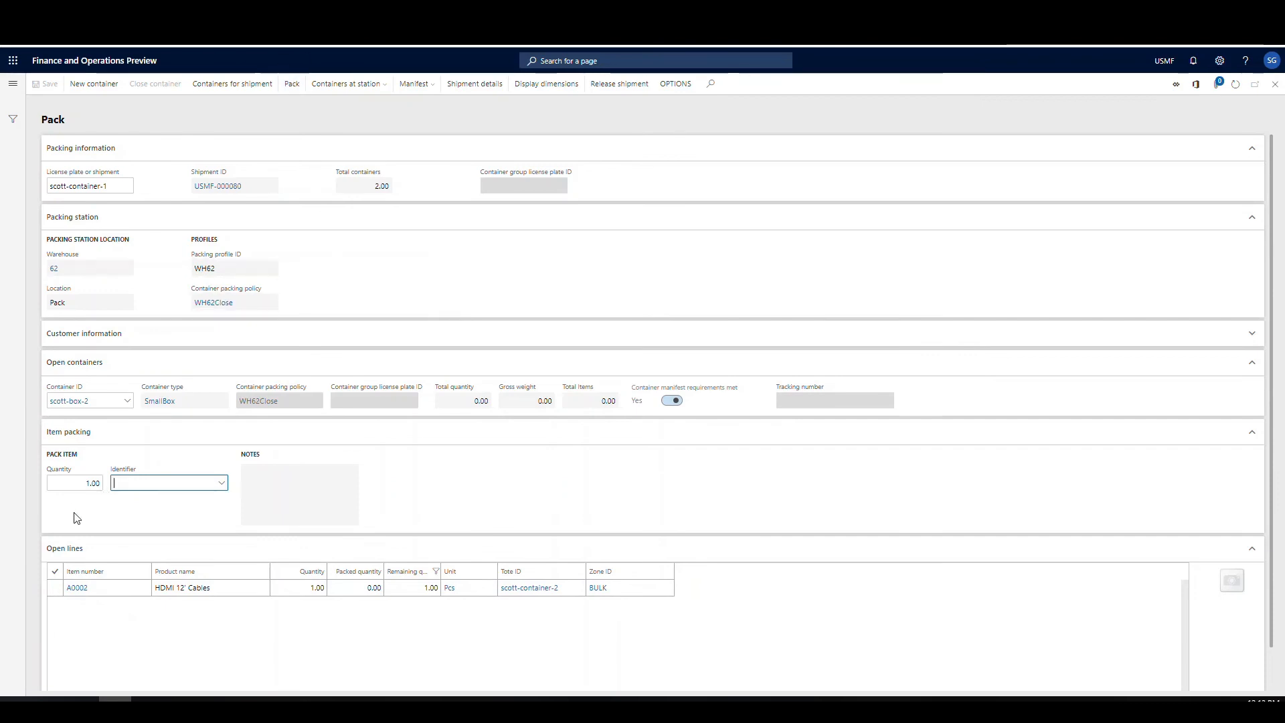
# Pack the A0002 line into scott-box-2 and close that container to location Baydoor using the system weight.
pyautogui.click(54, 588)
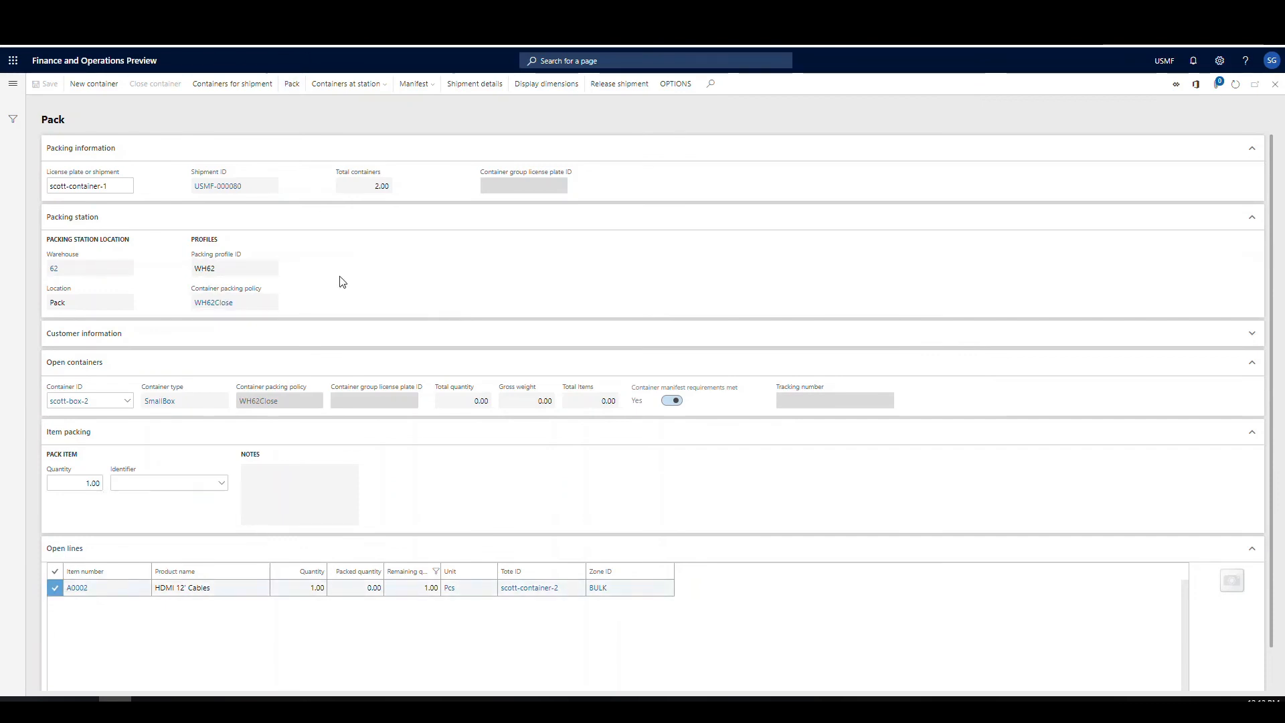
pyautogui.click(299, 89)
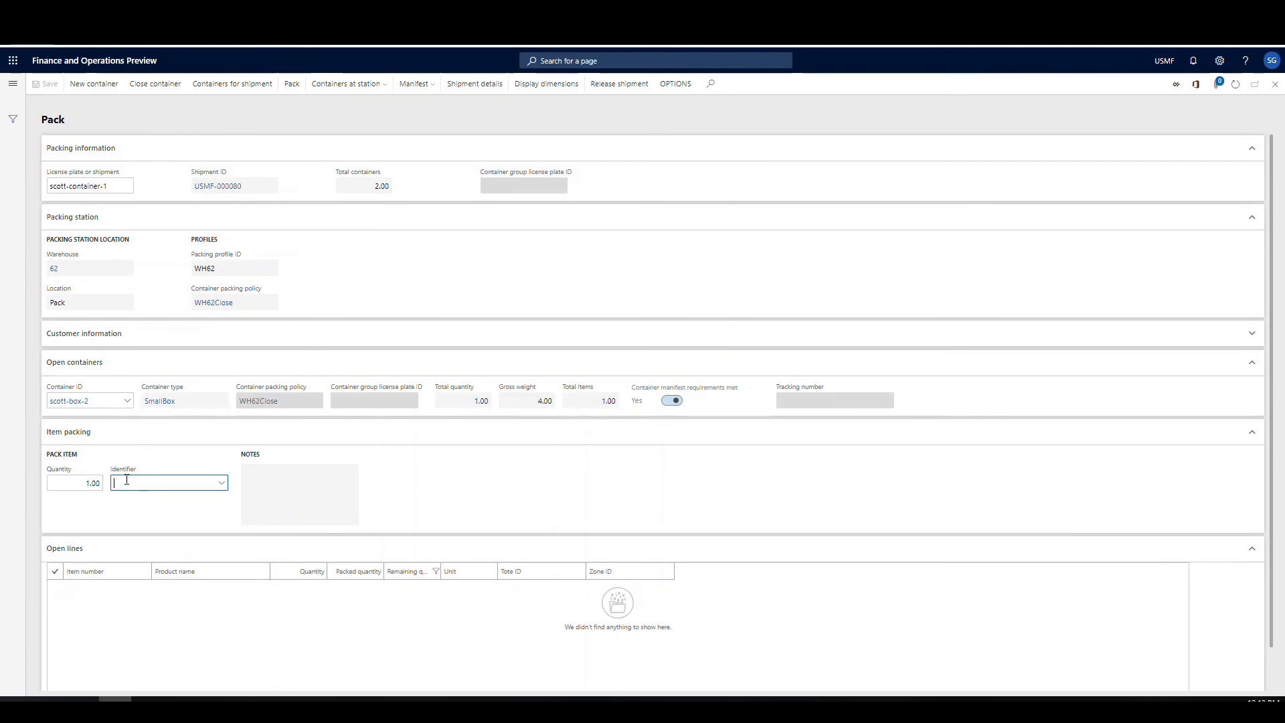
pyautogui.click(155, 87)
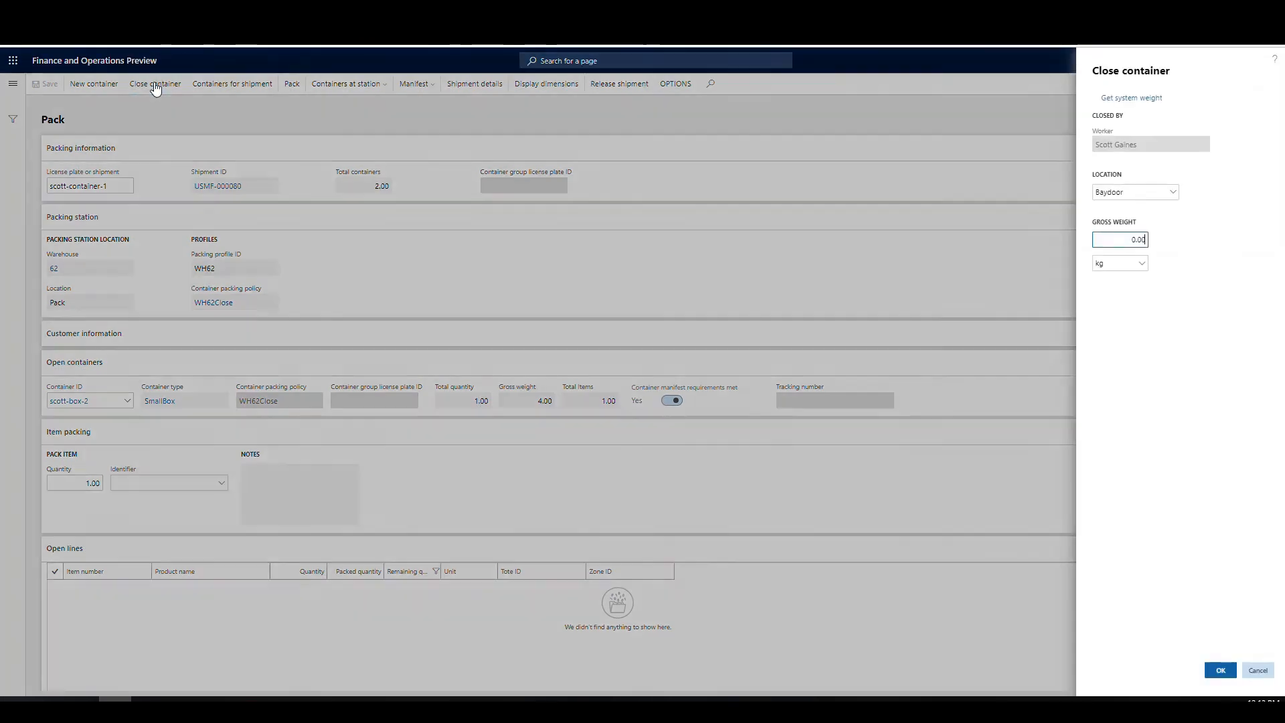
pyautogui.click(1146, 99)
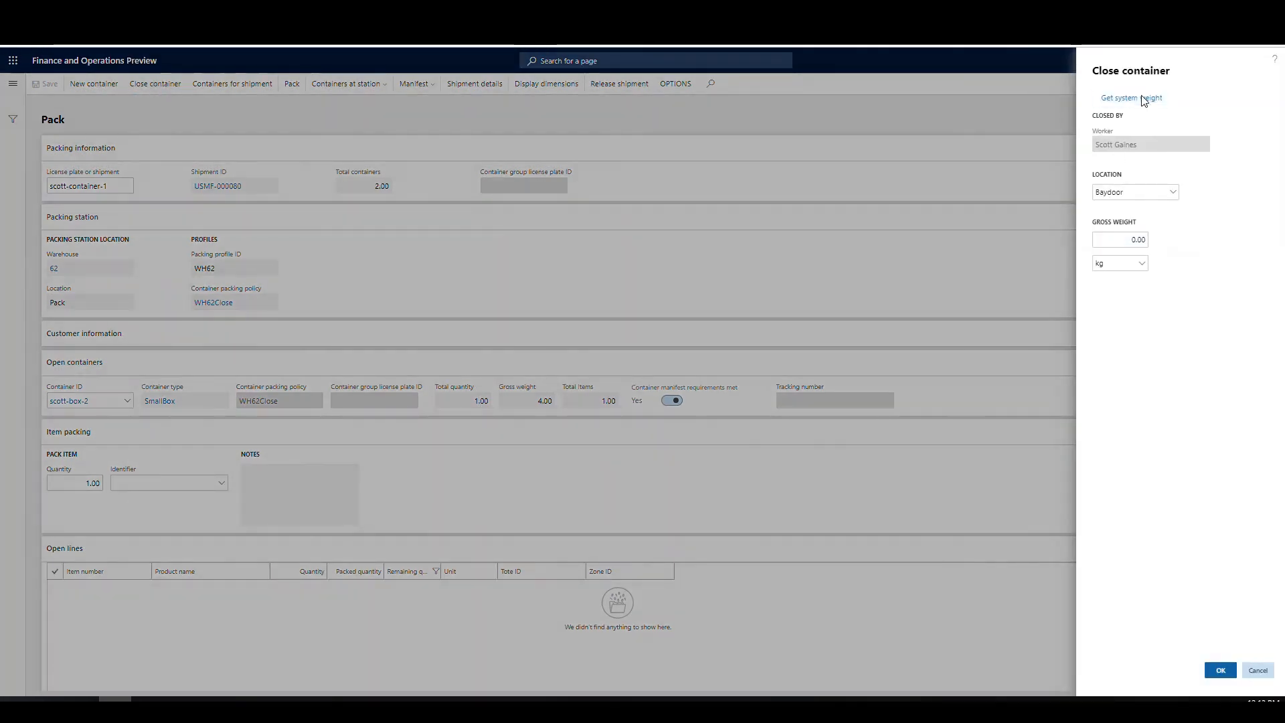
pyautogui.click(1217, 672)
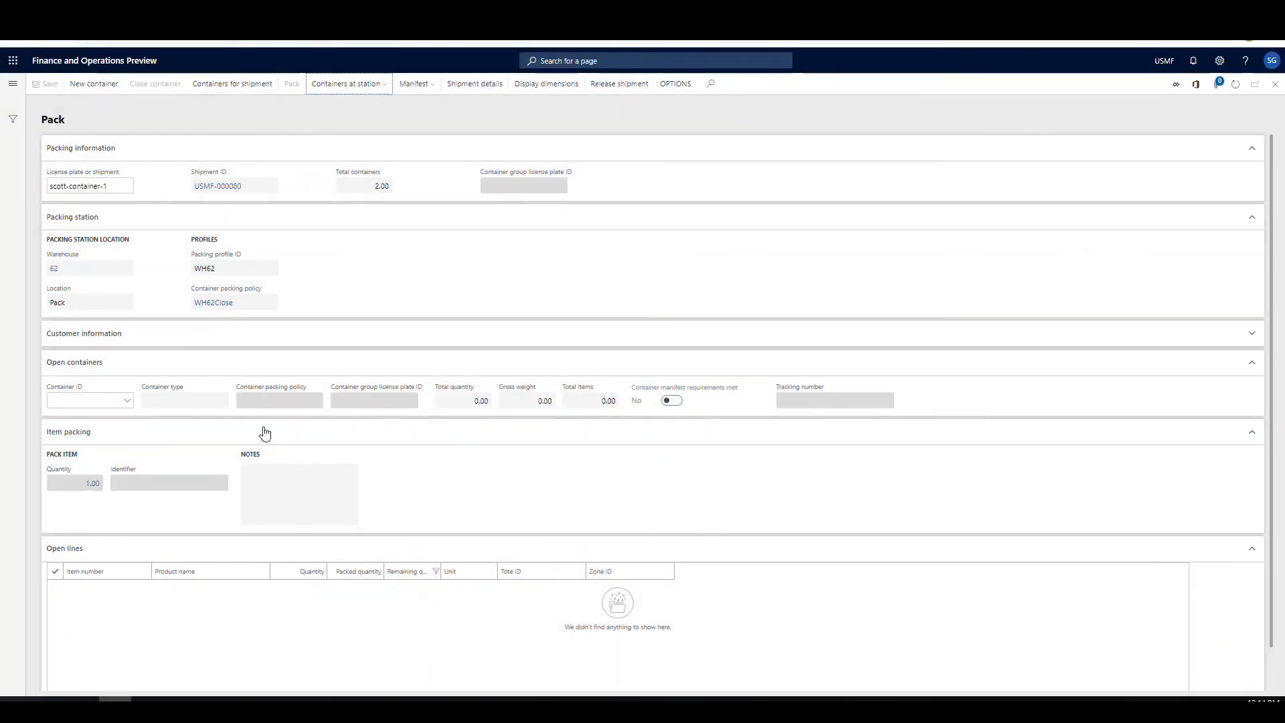
# Review the containers for the shipment and the closed and open containers at the packing station, returning to the Pack page.
pyautogui.click(231, 87)
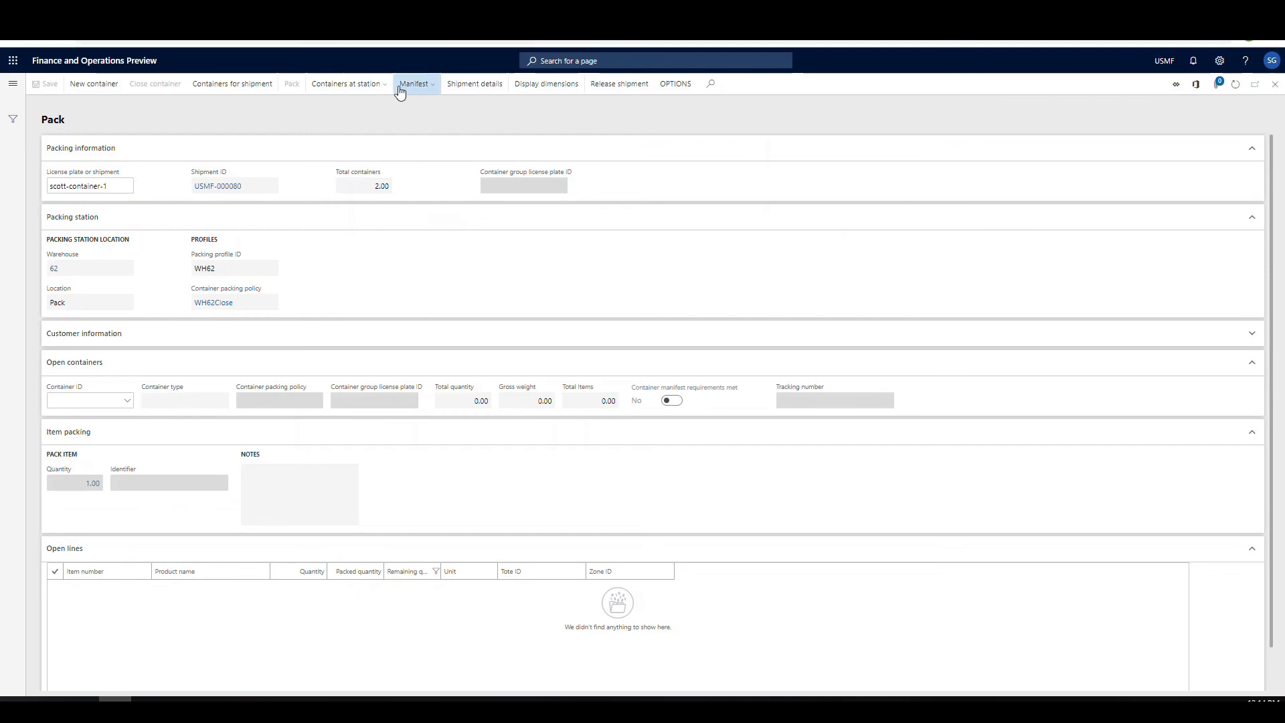
pyautogui.click(379, 90)
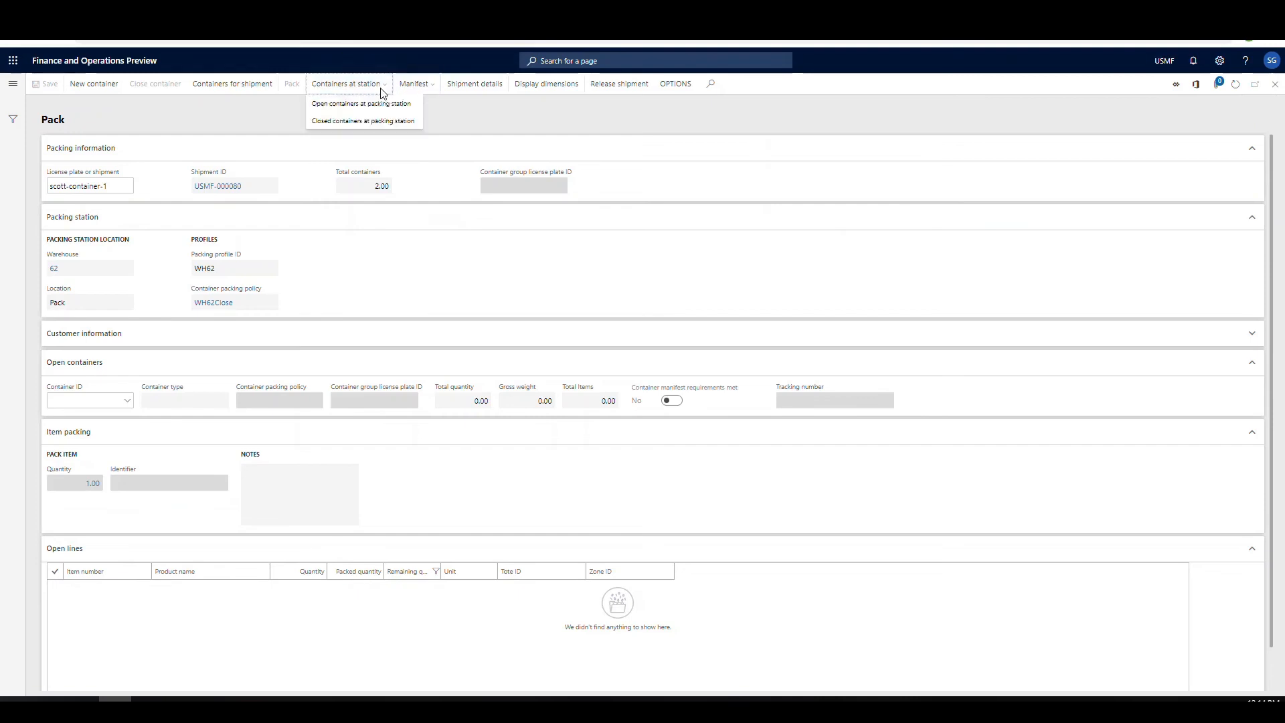
pyautogui.click(406, 122)
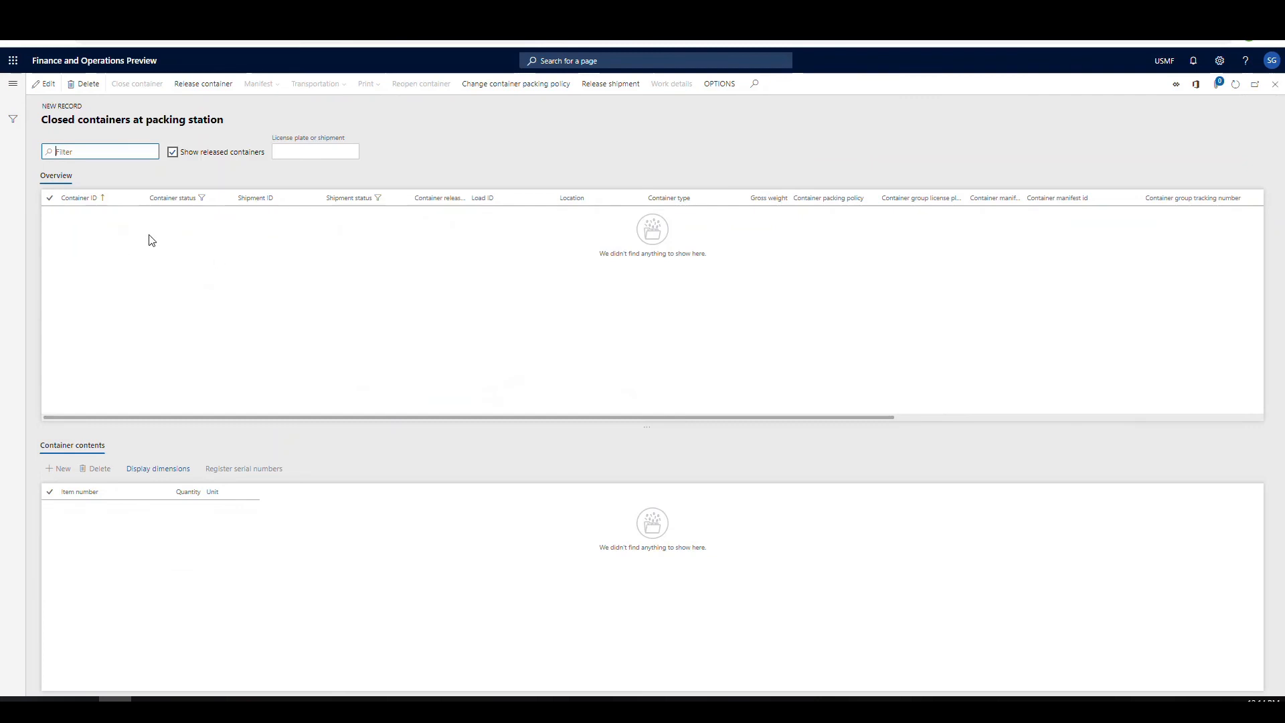
pyautogui.click(1275, 85)
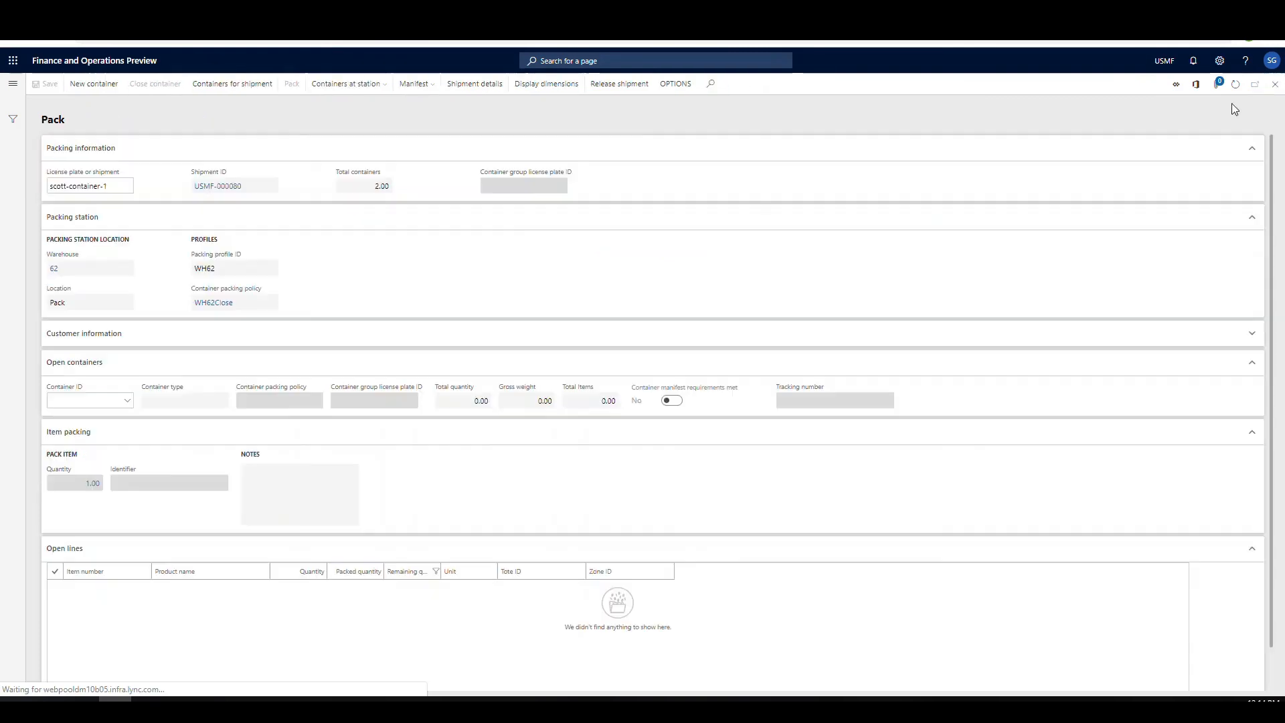
pyautogui.click(386, 94)
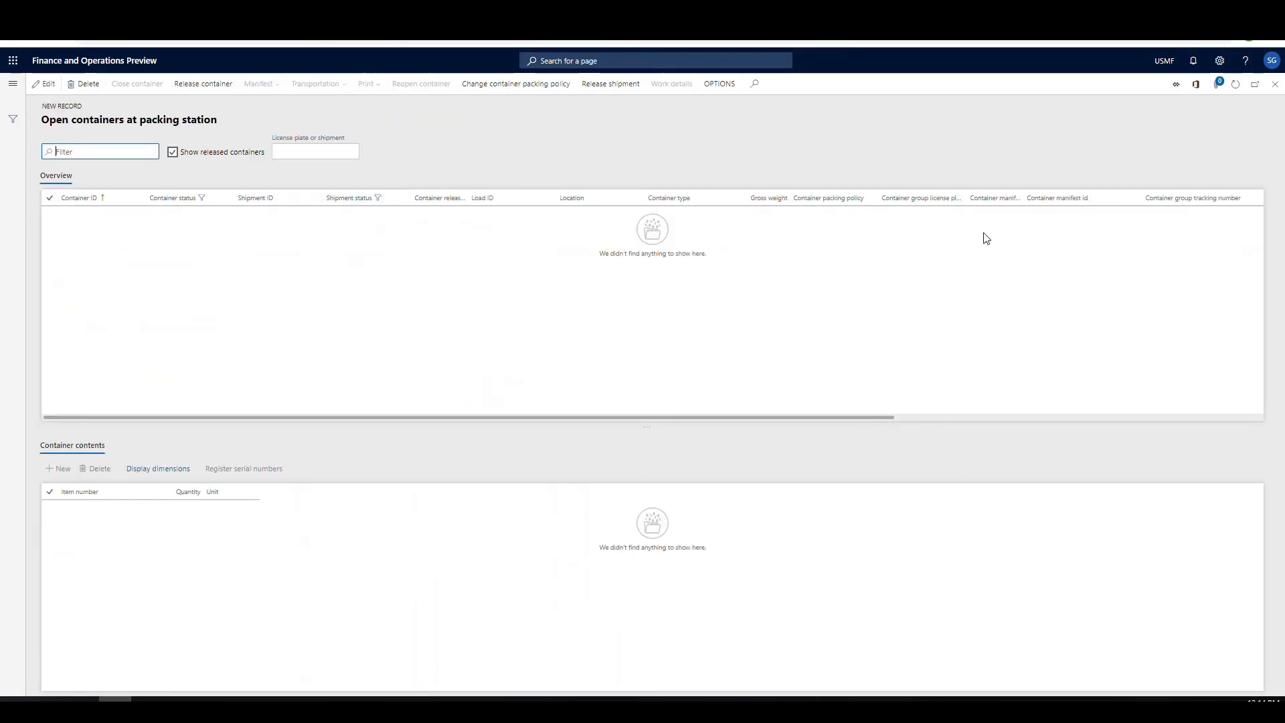
pyautogui.click(1276, 83)
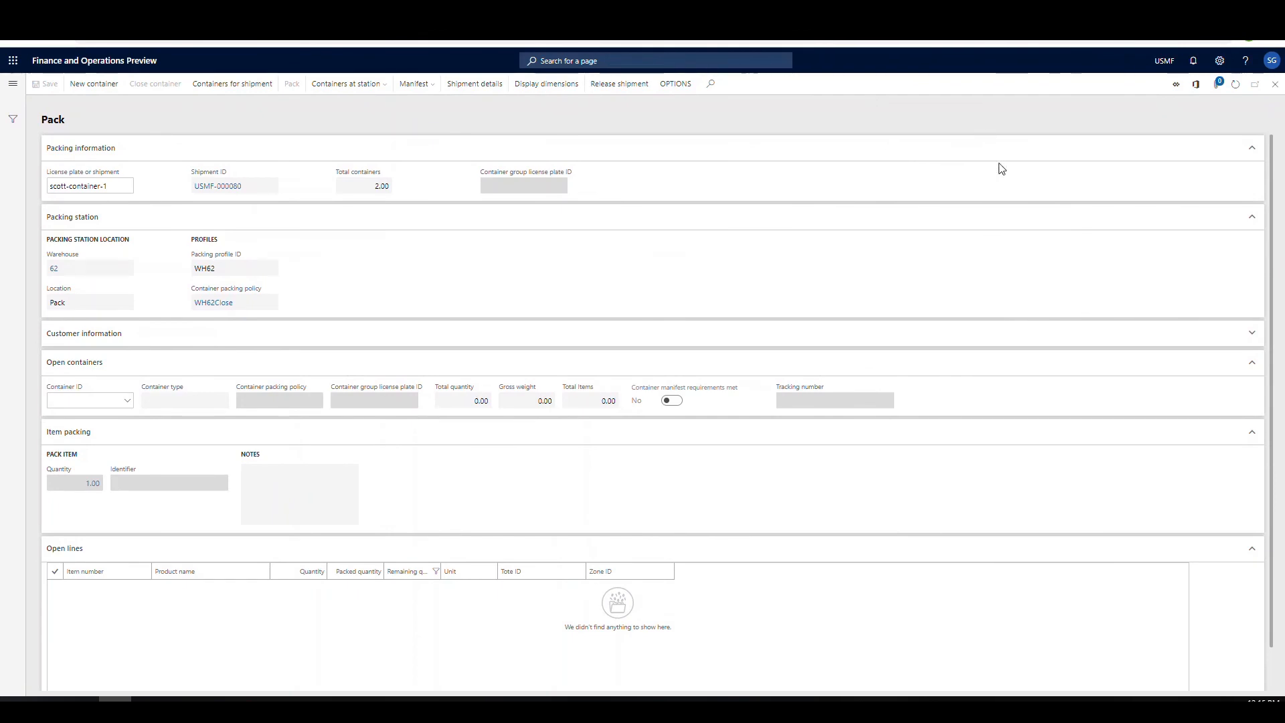
# Open the packed shipment's details, confirm the shipment and generate its packing slip.
pyautogui.click(215, 187)
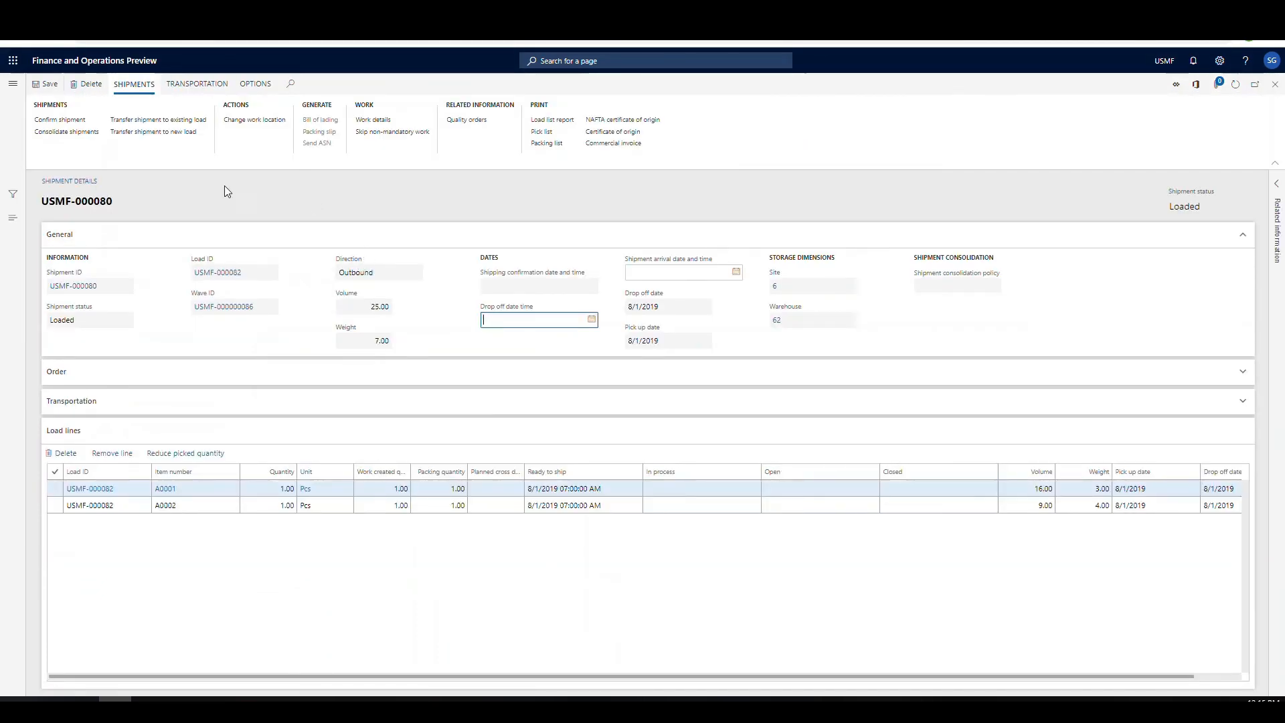
pyautogui.click(74, 121)
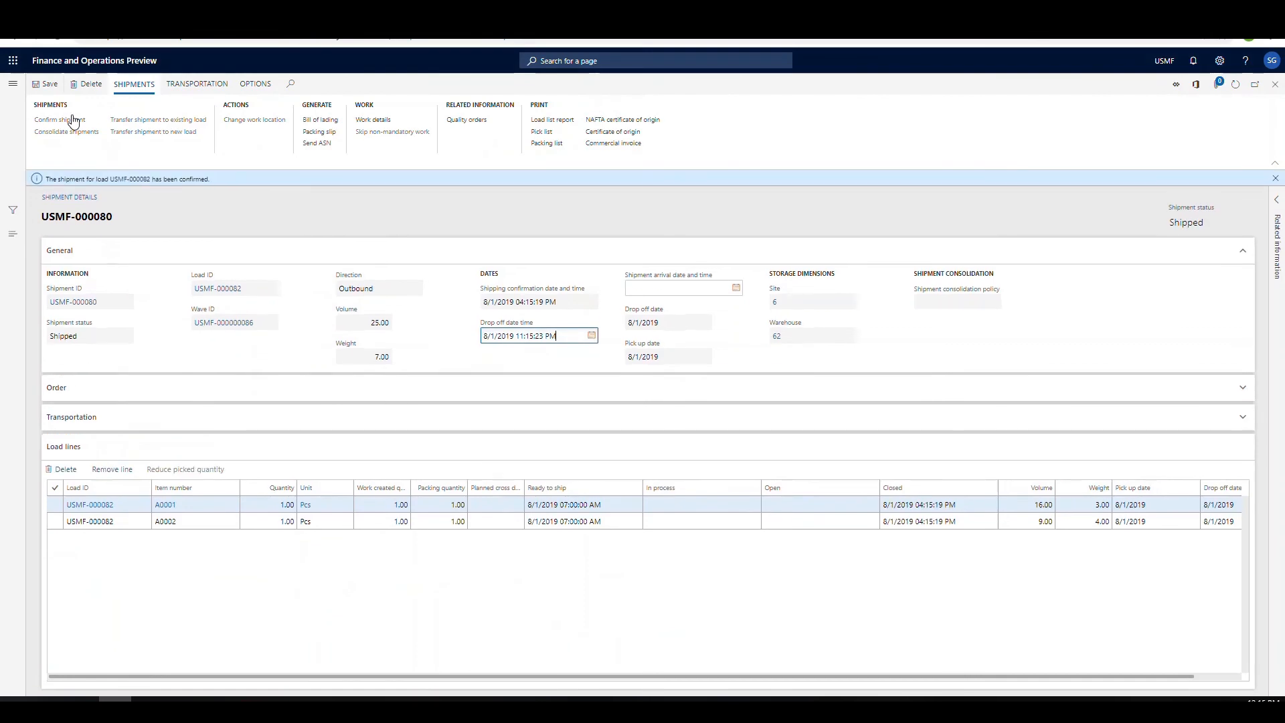
pyautogui.click(316, 133)
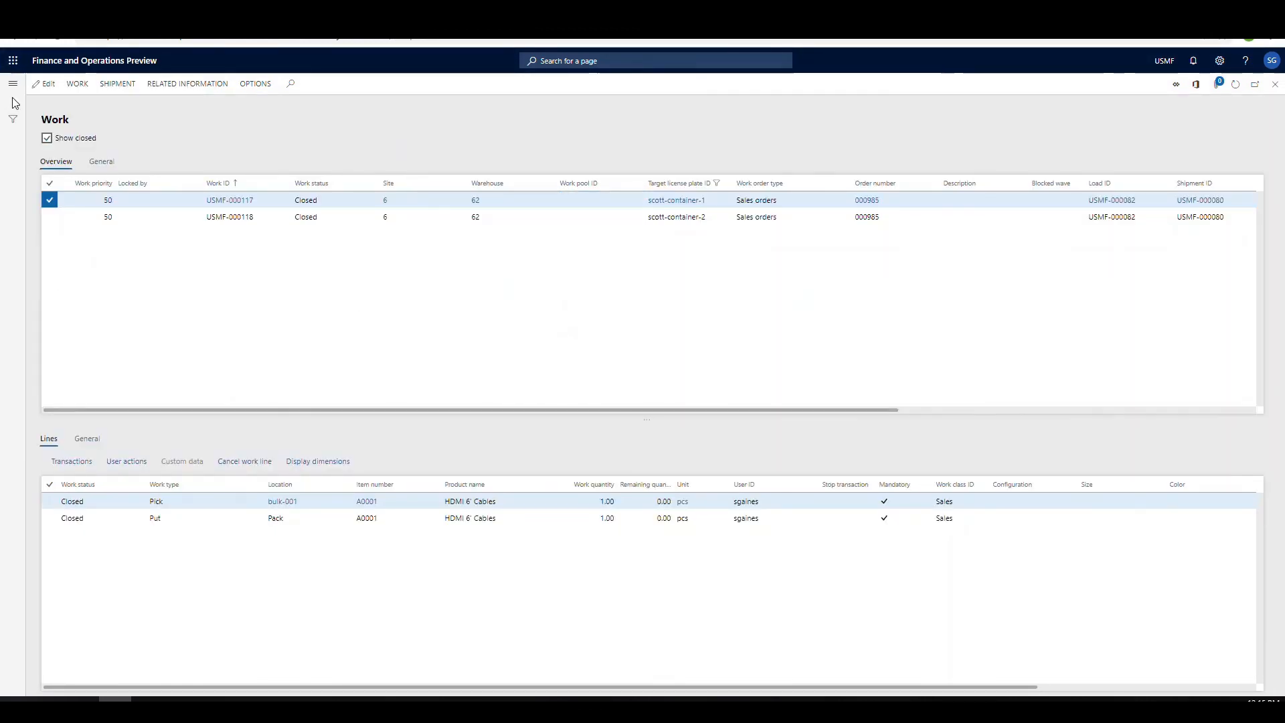
# Open the Containers list in Warehouse management's packing and containerization area and include shipped containers in it.
pyautogui.click(14, 83)
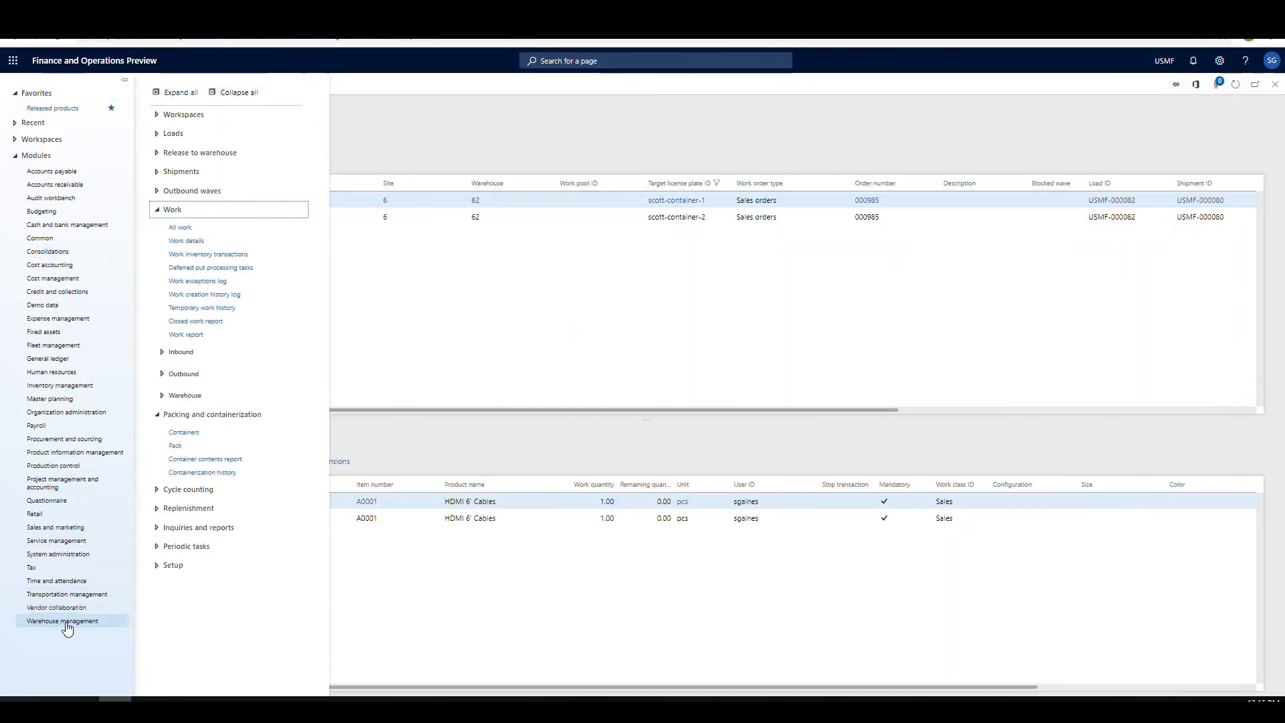
pyautogui.click(157, 210)
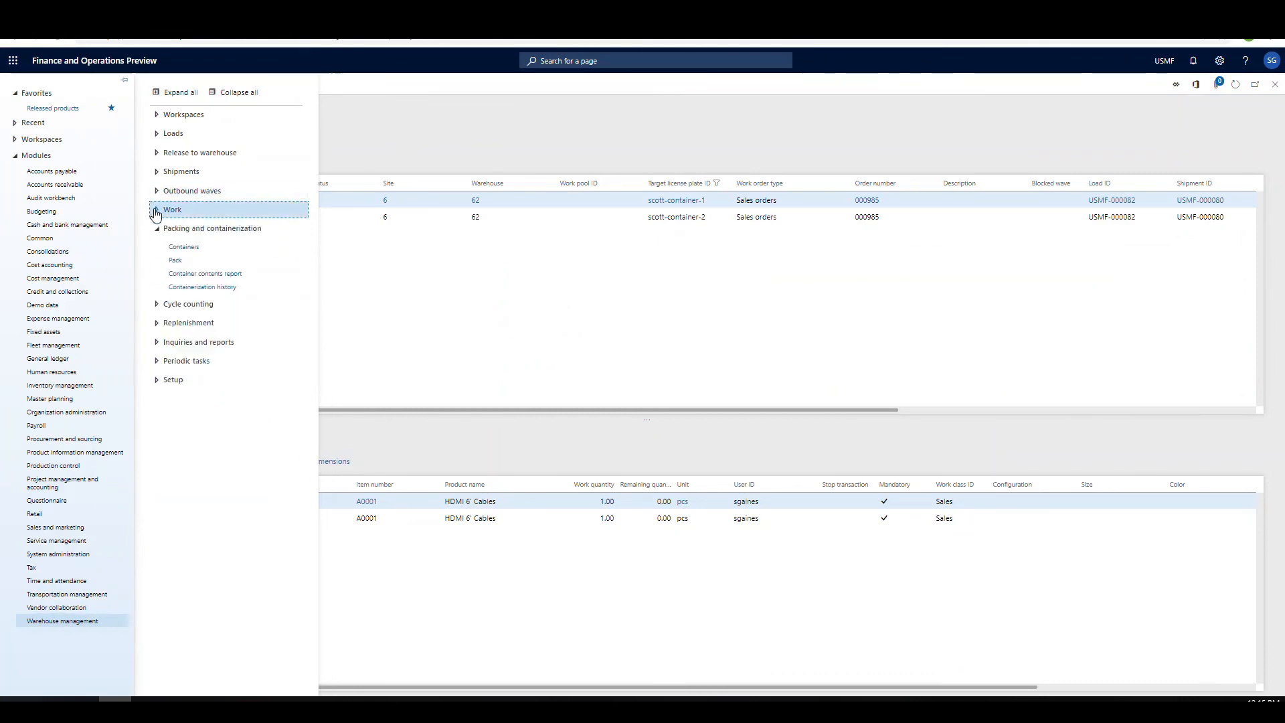
pyautogui.click(196, 247)
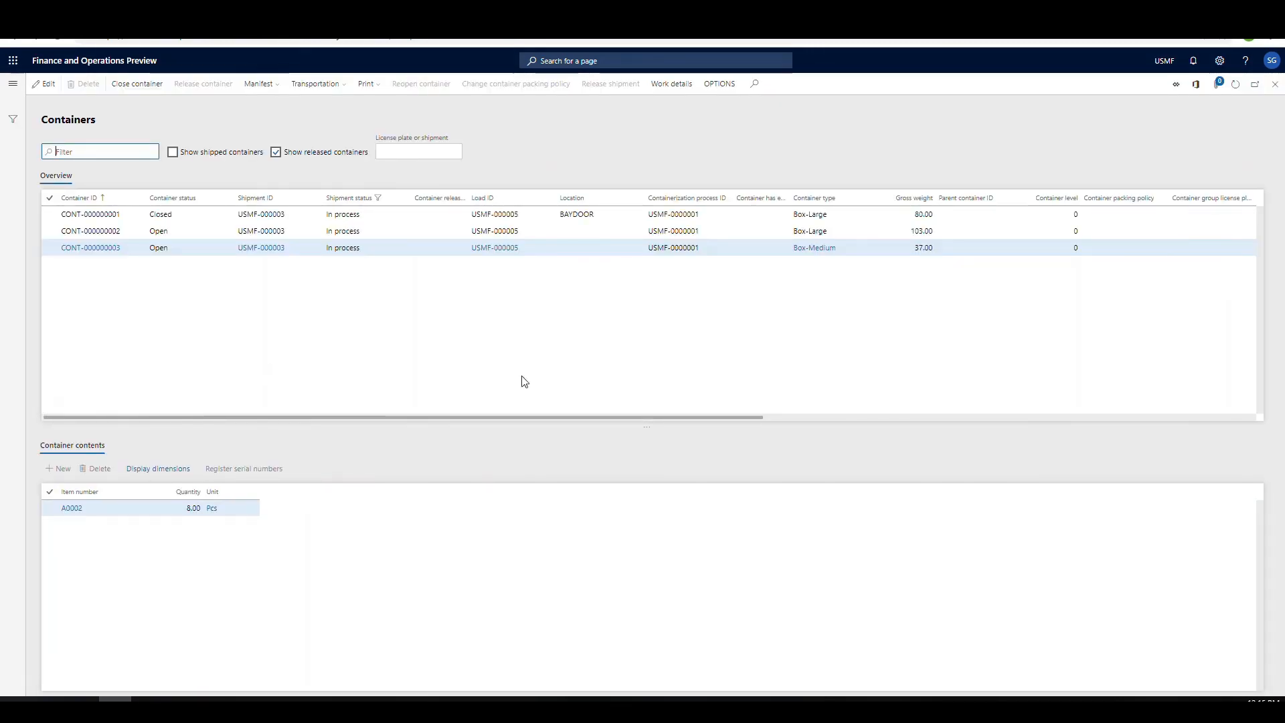
pyautogui.click(173, 154)
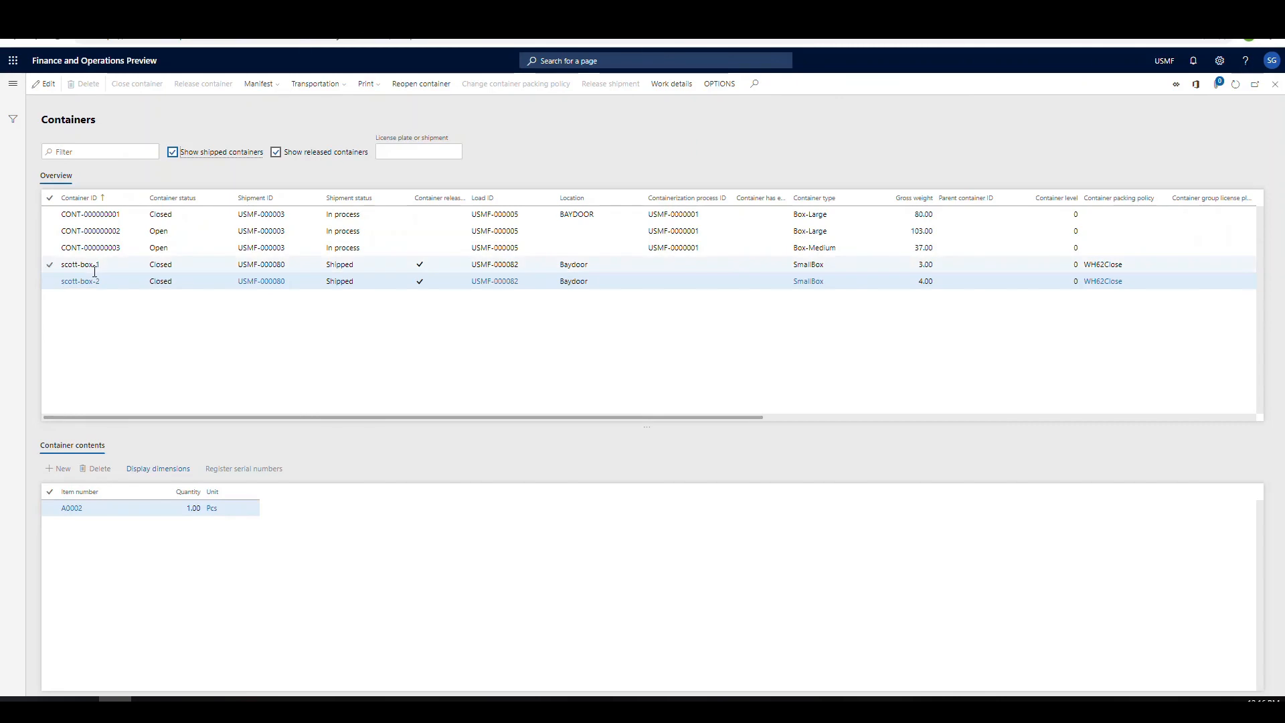
# Examine the status and contents of the shipped containers scott-box-1 and scott-box-2.
pyautogui.click(167, 266)
pyautogui.click(197, 276)
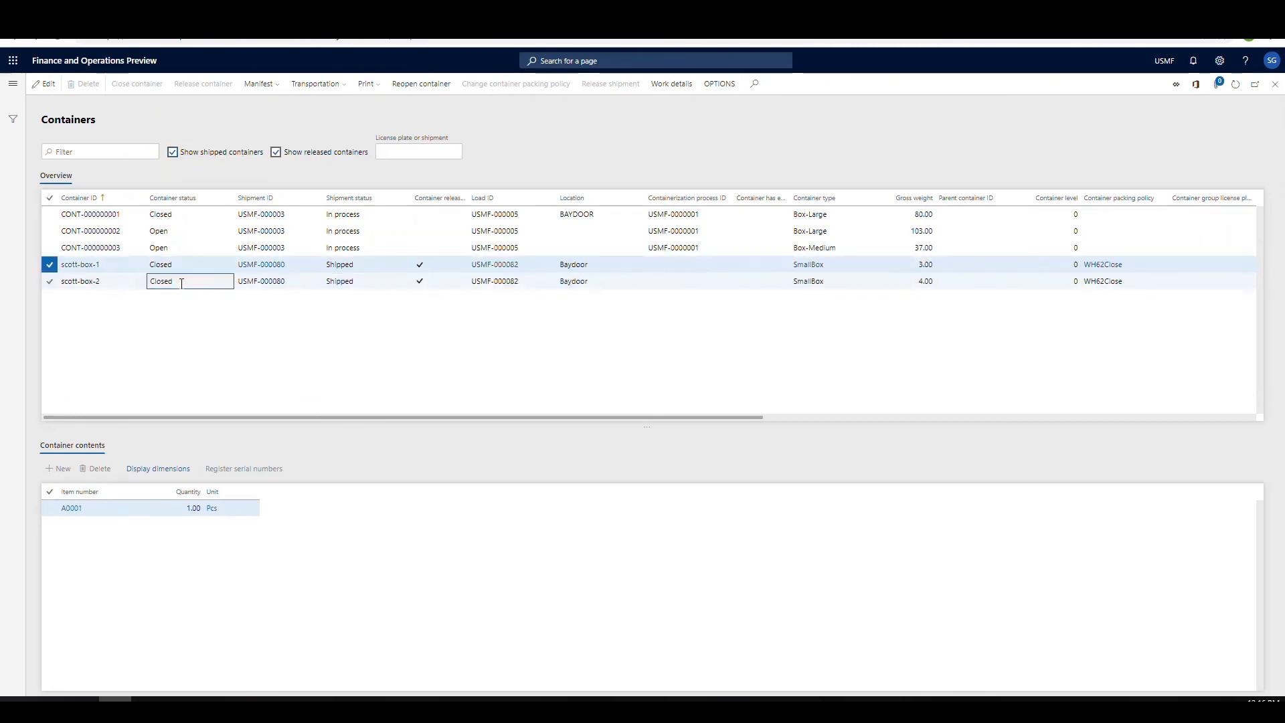
pyautogui.click(197, 268)
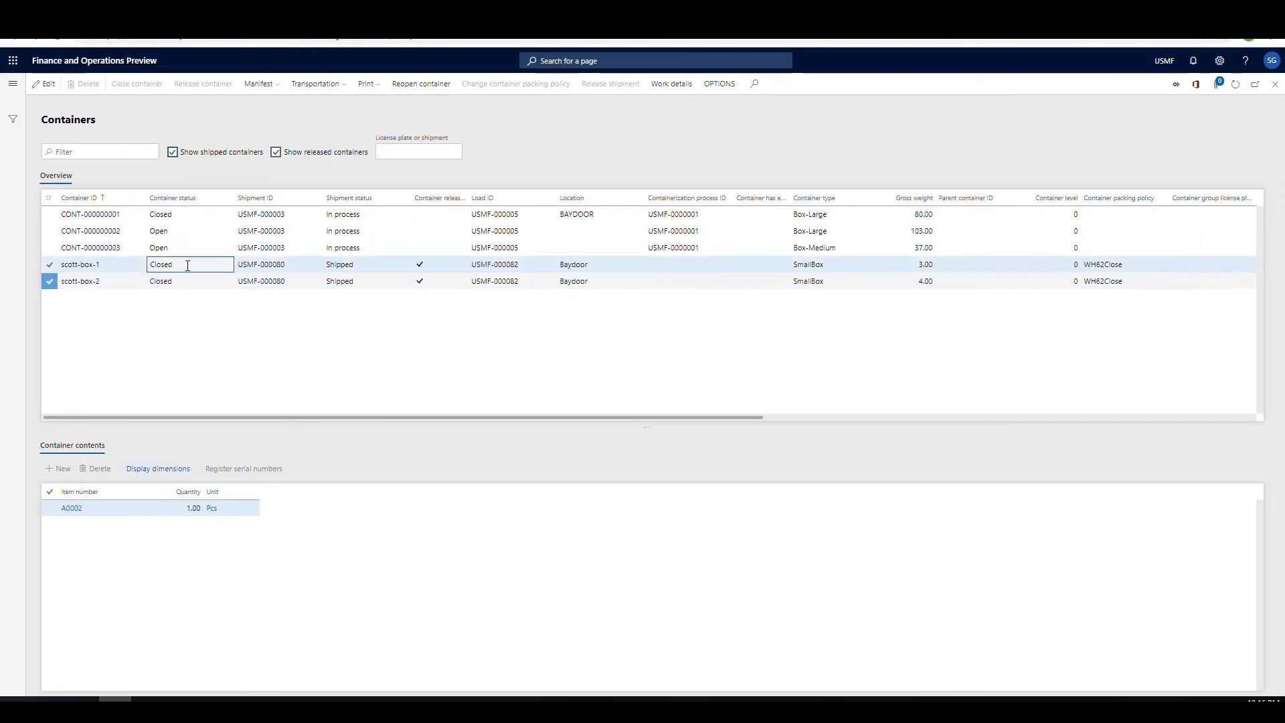
pyautogui.click(188, 282)
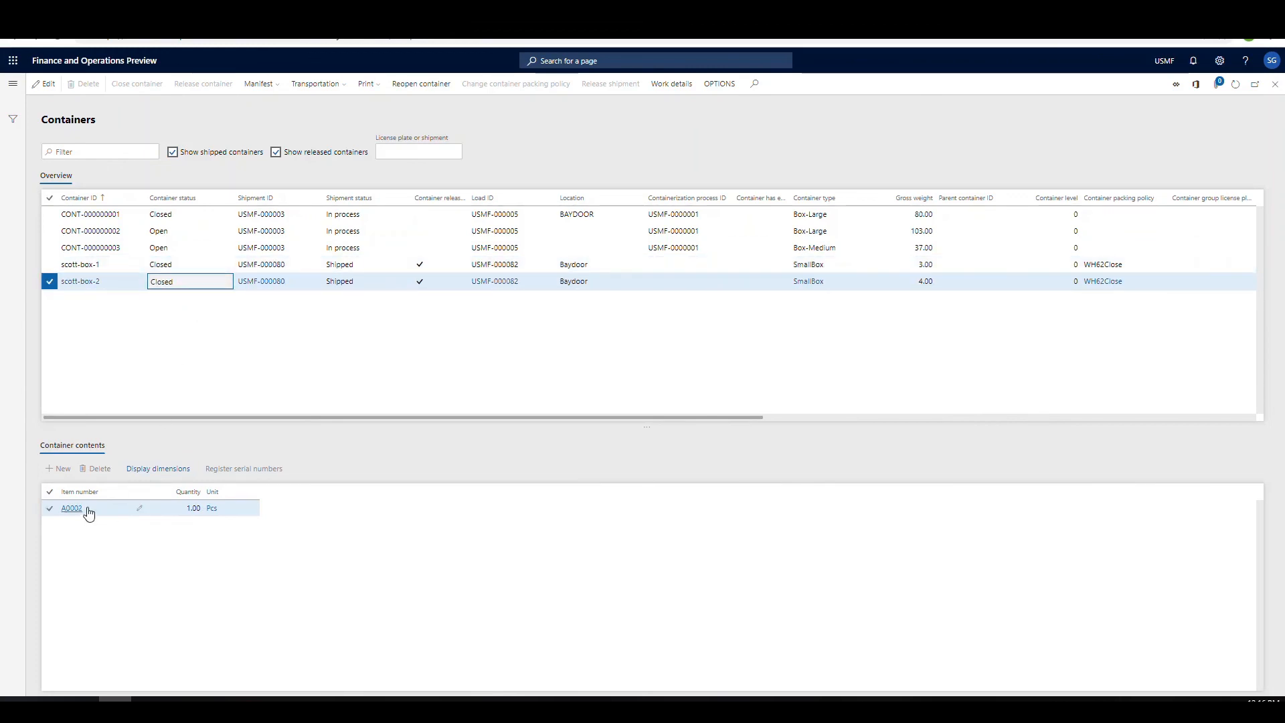